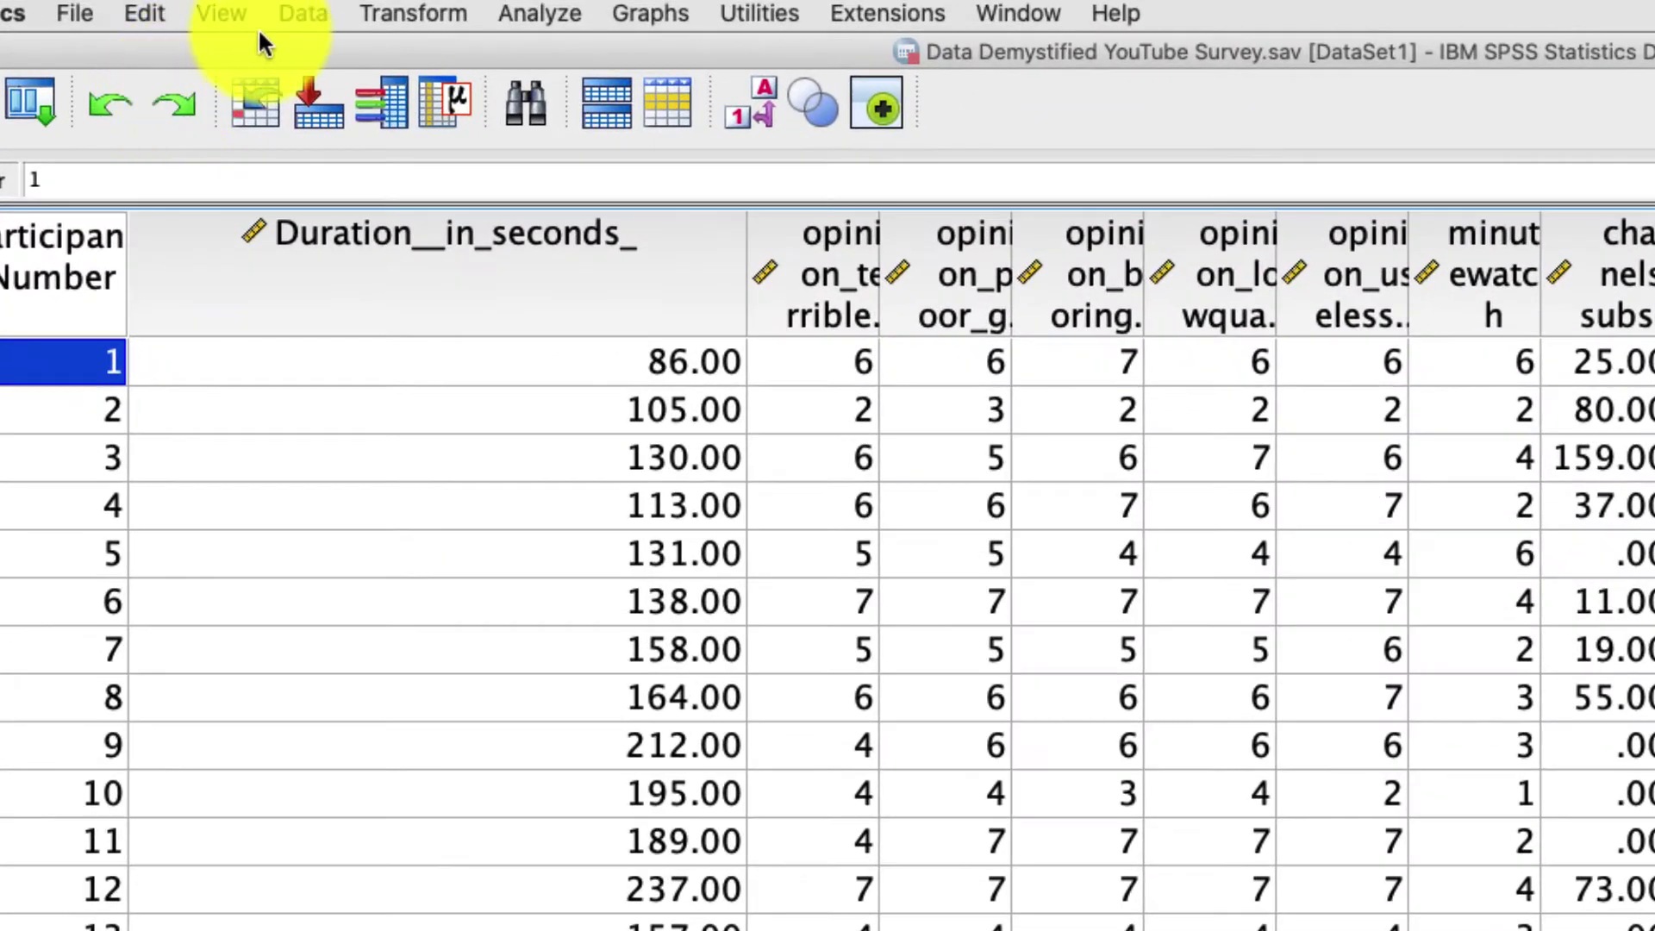
Select a random sample of approximately 20% of cases in Select Cases
click(292, 11)
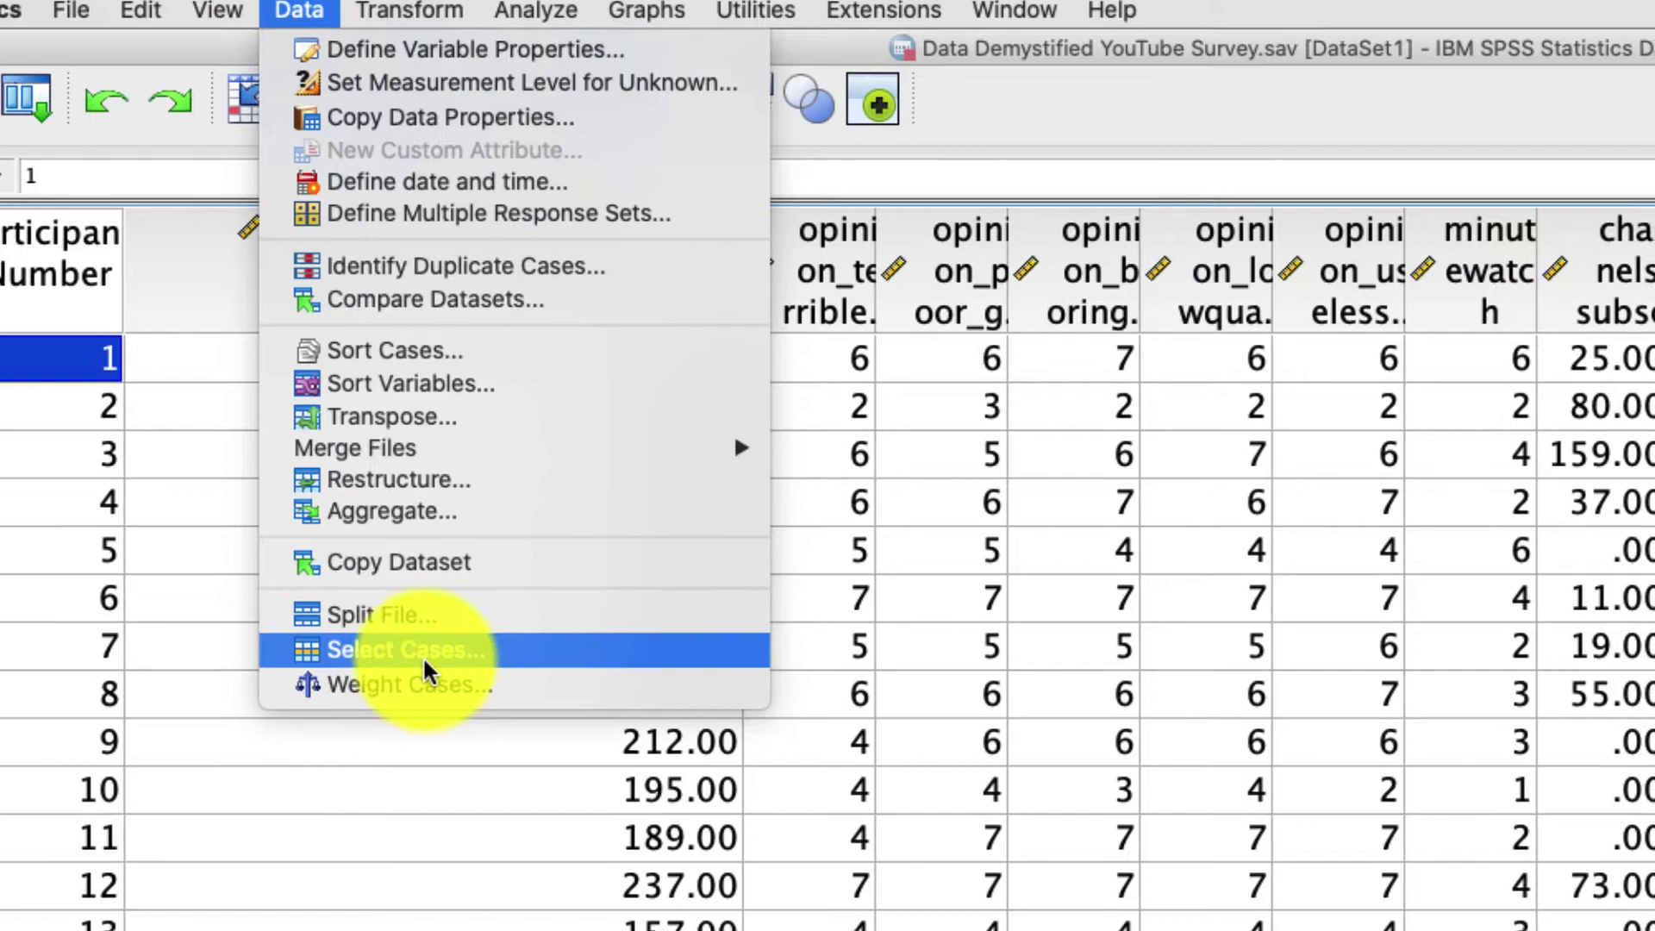
click(424, 656)
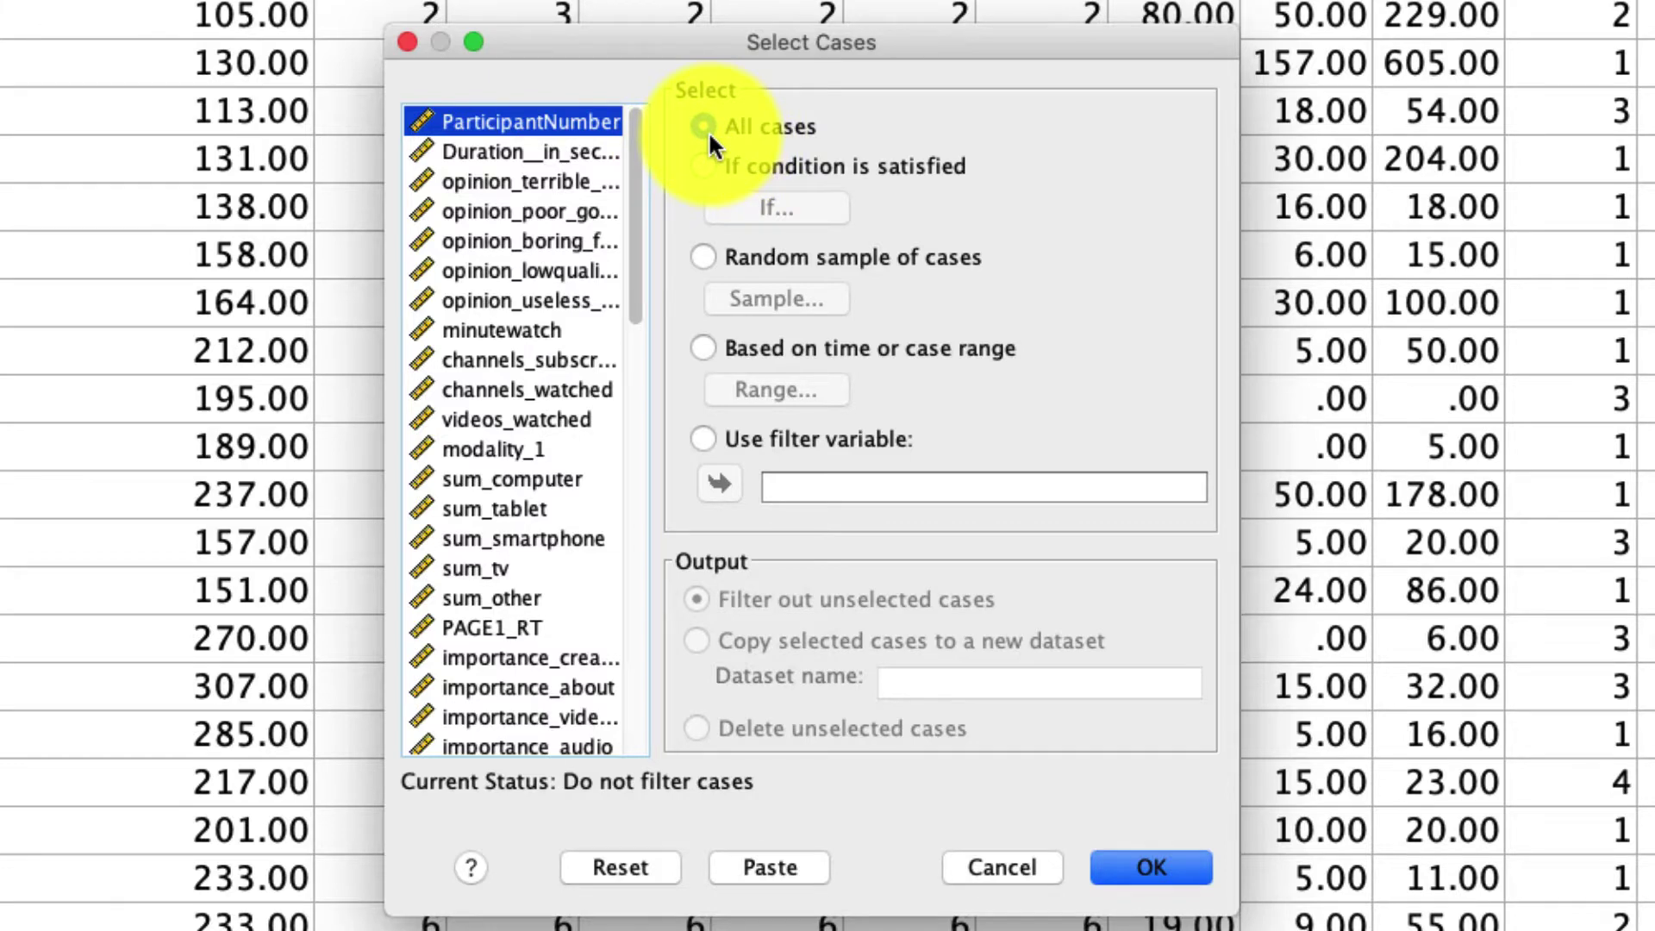
click(759, 165)
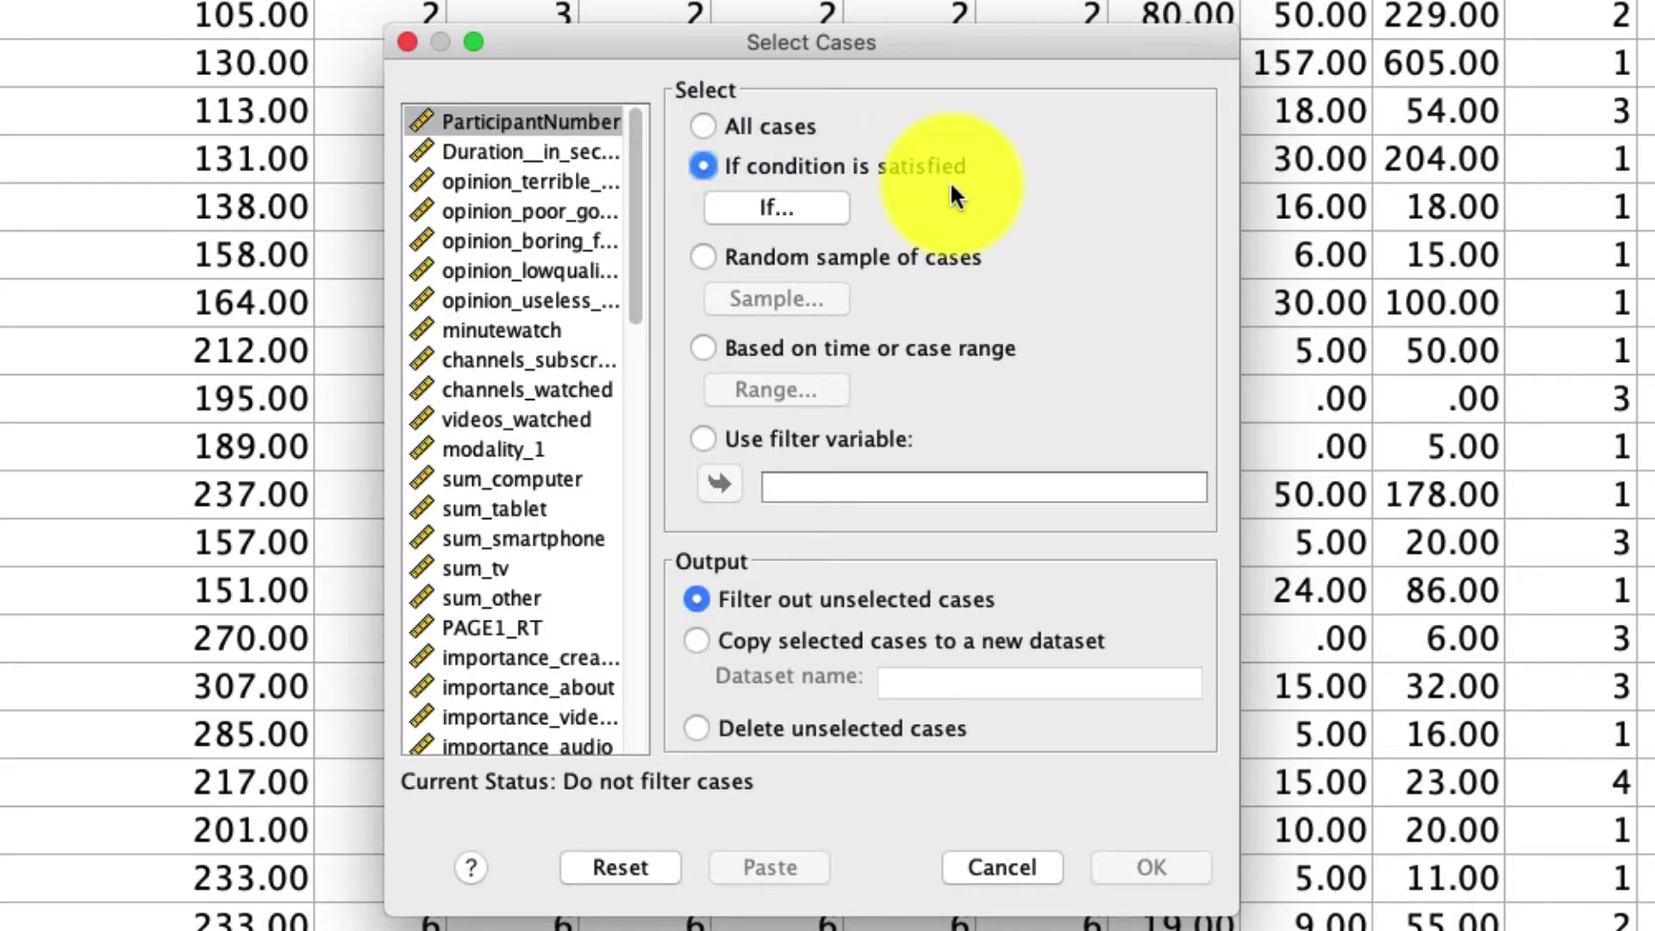
click(806, 260)
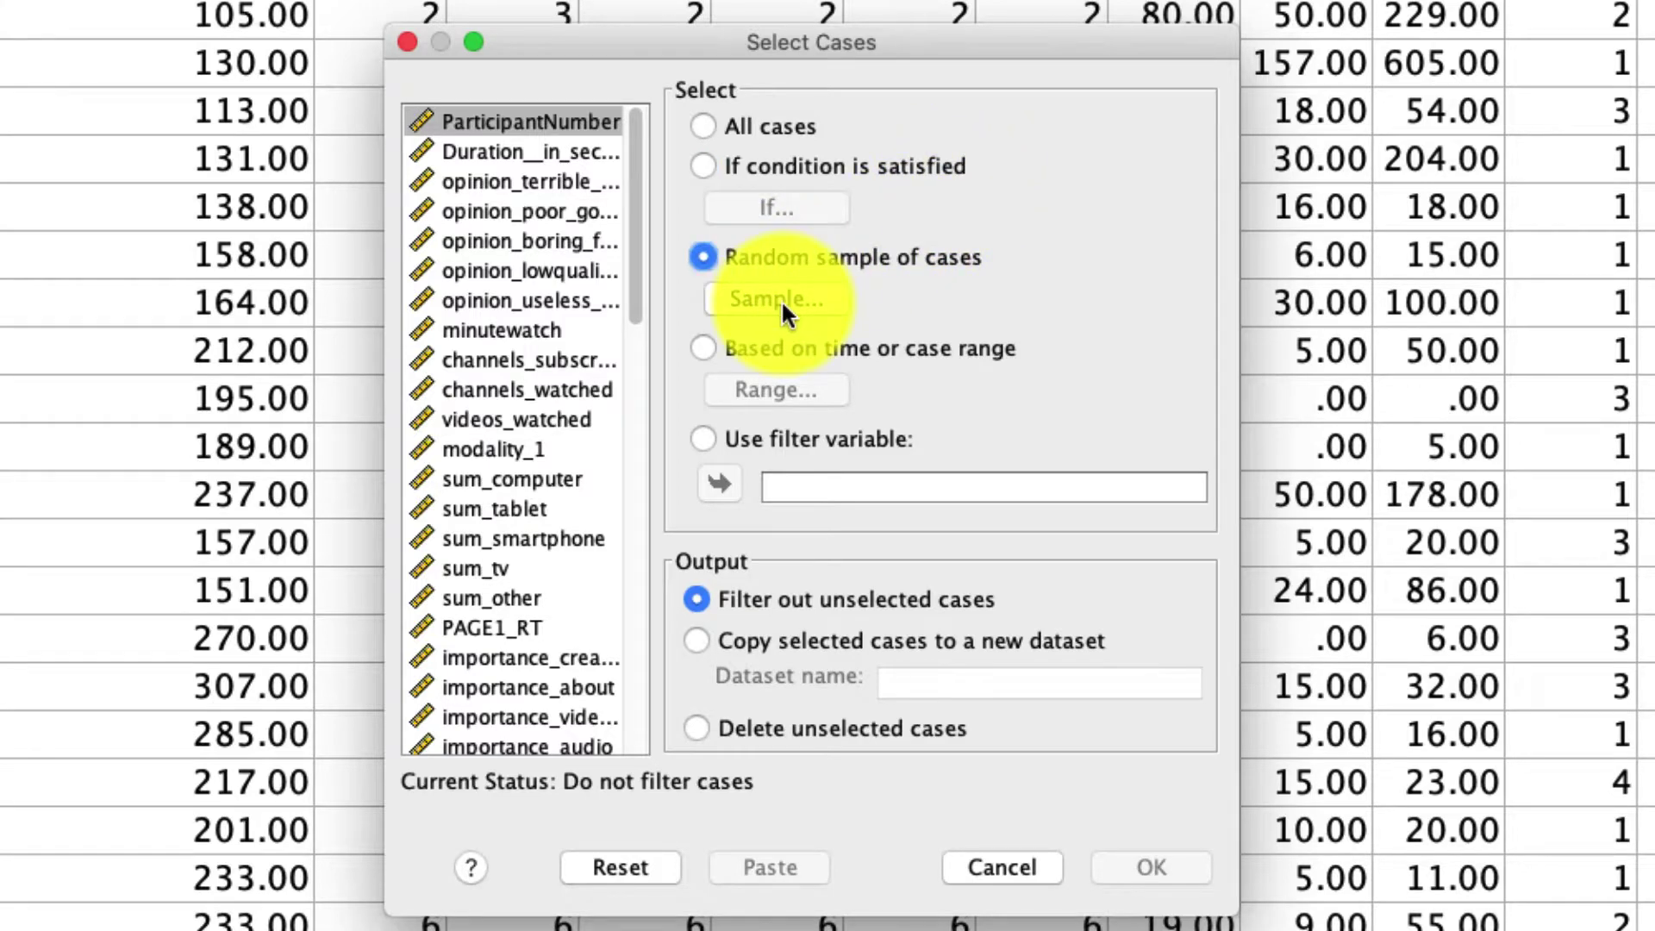
click(781, 298)
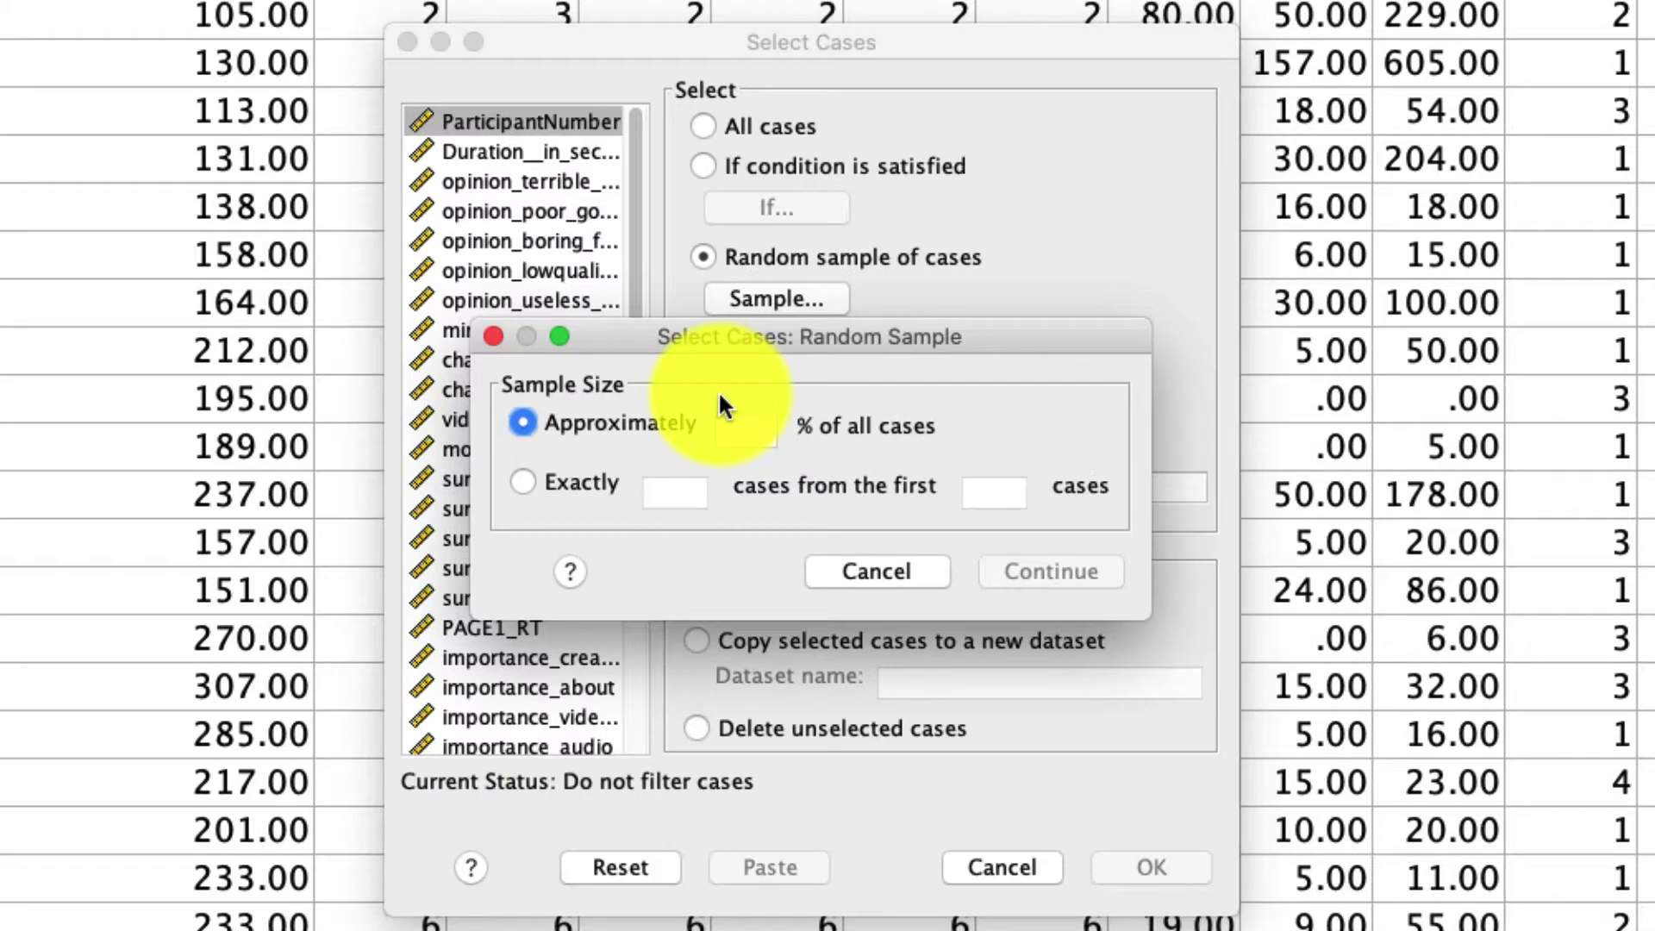
click(744, 434)
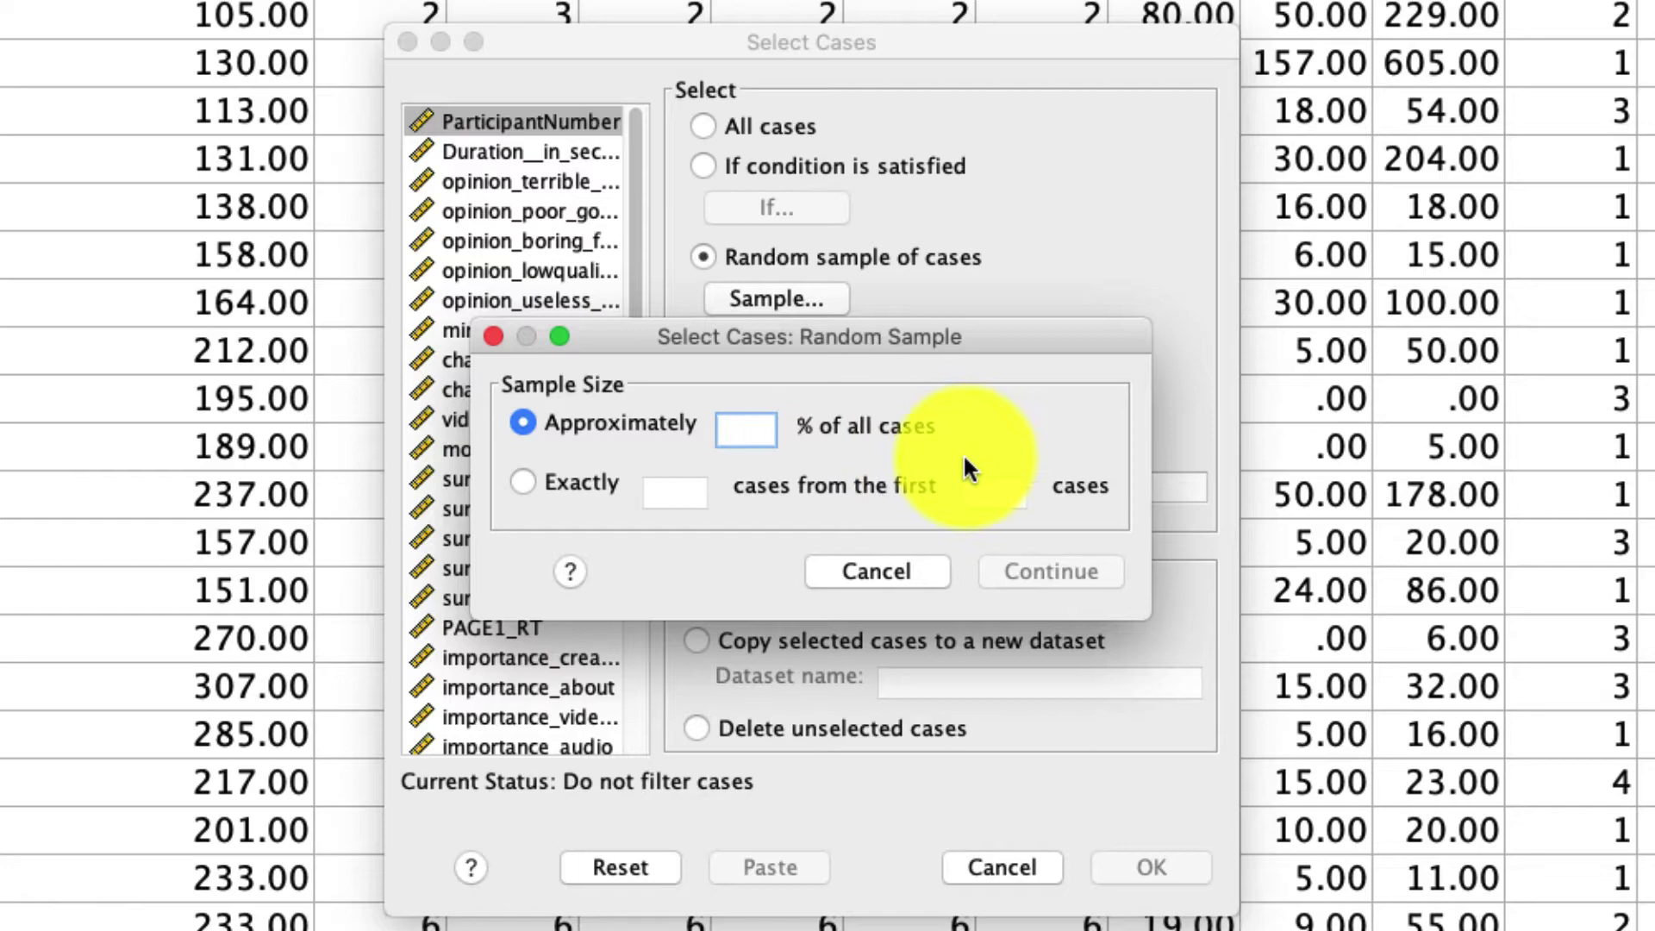
text(20)
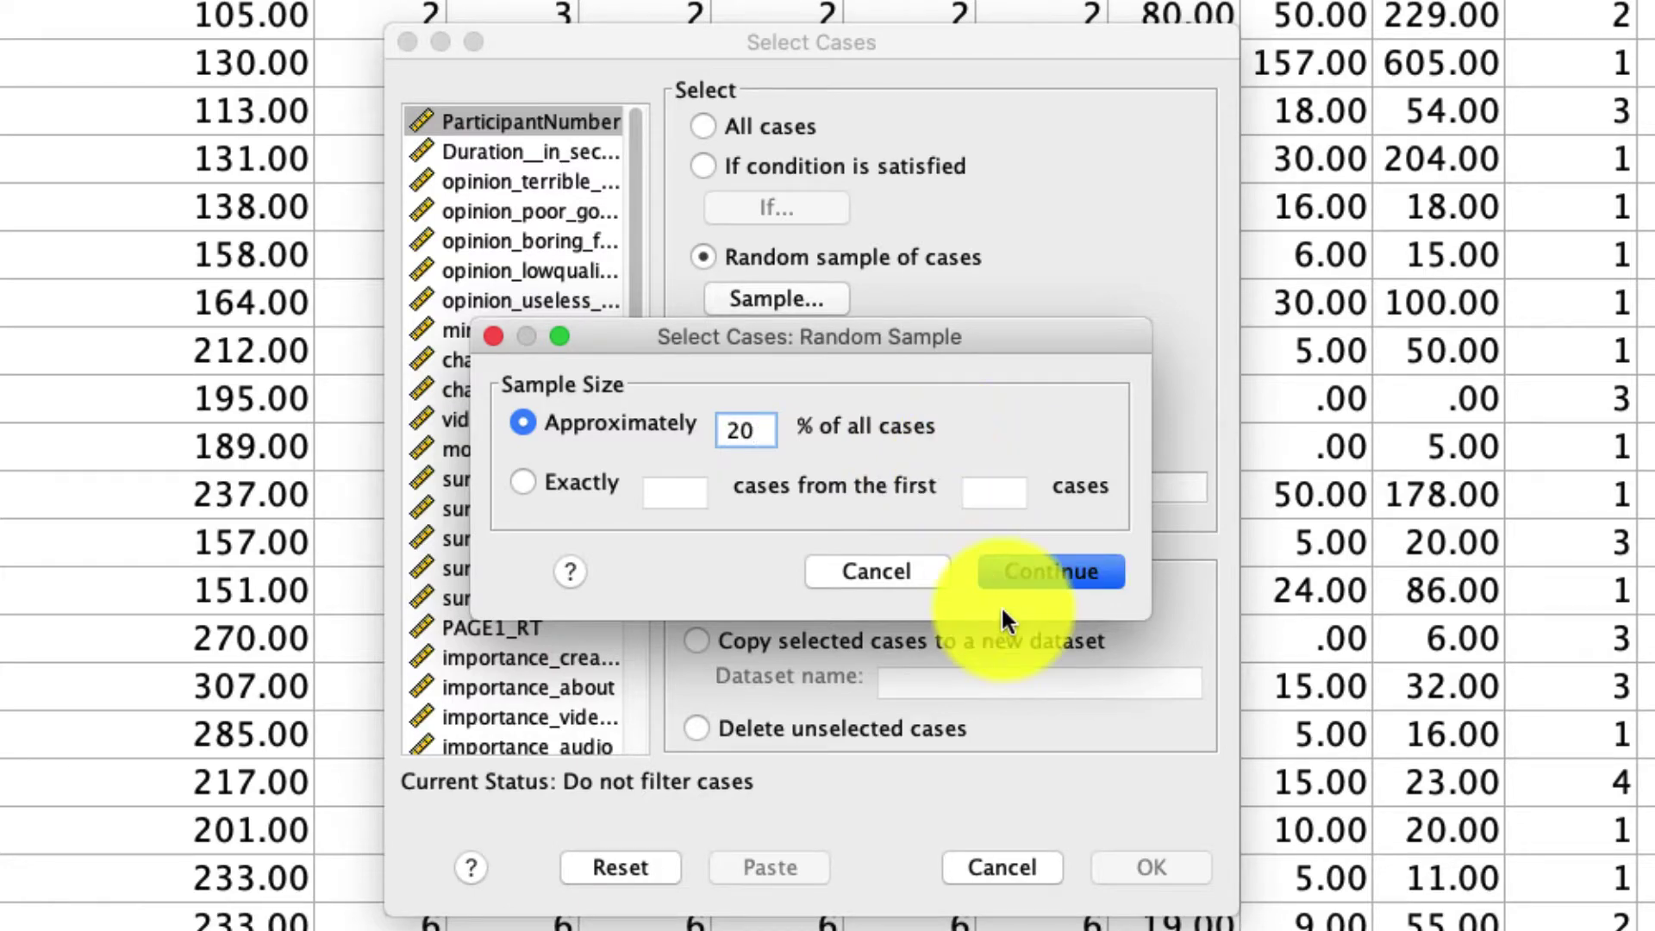
click(1015, 571)
click(1161, 871)
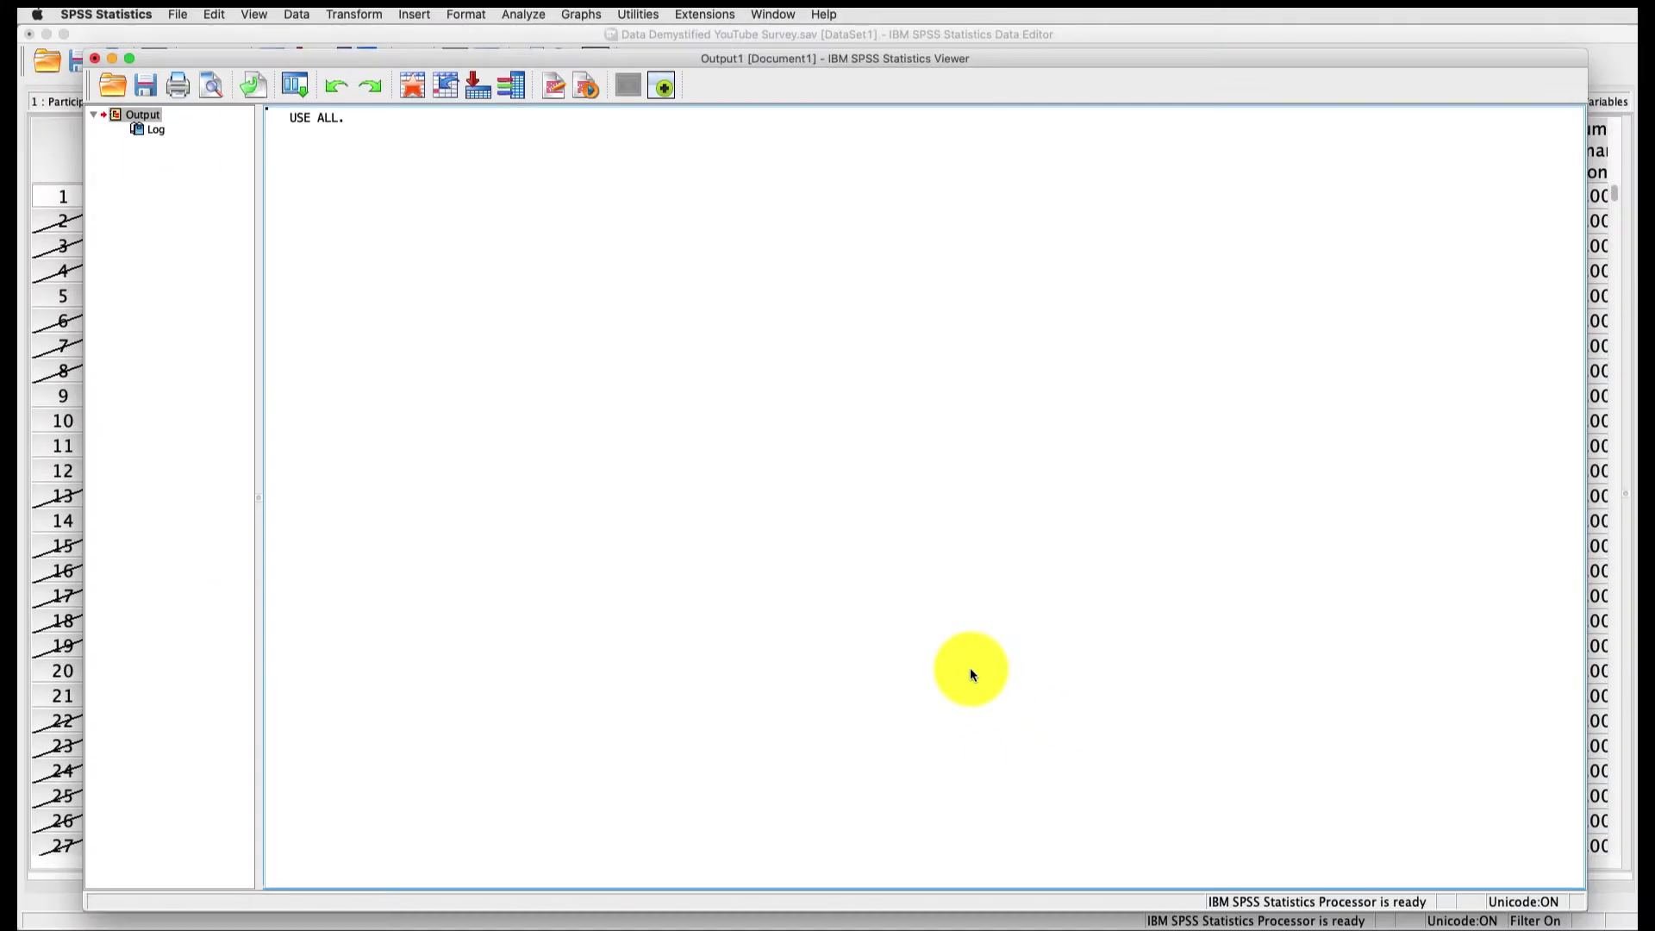
In the Data Editor, inspect rows 1, 10, 11 and 12 to see which cases are filtered
key(super+grave)
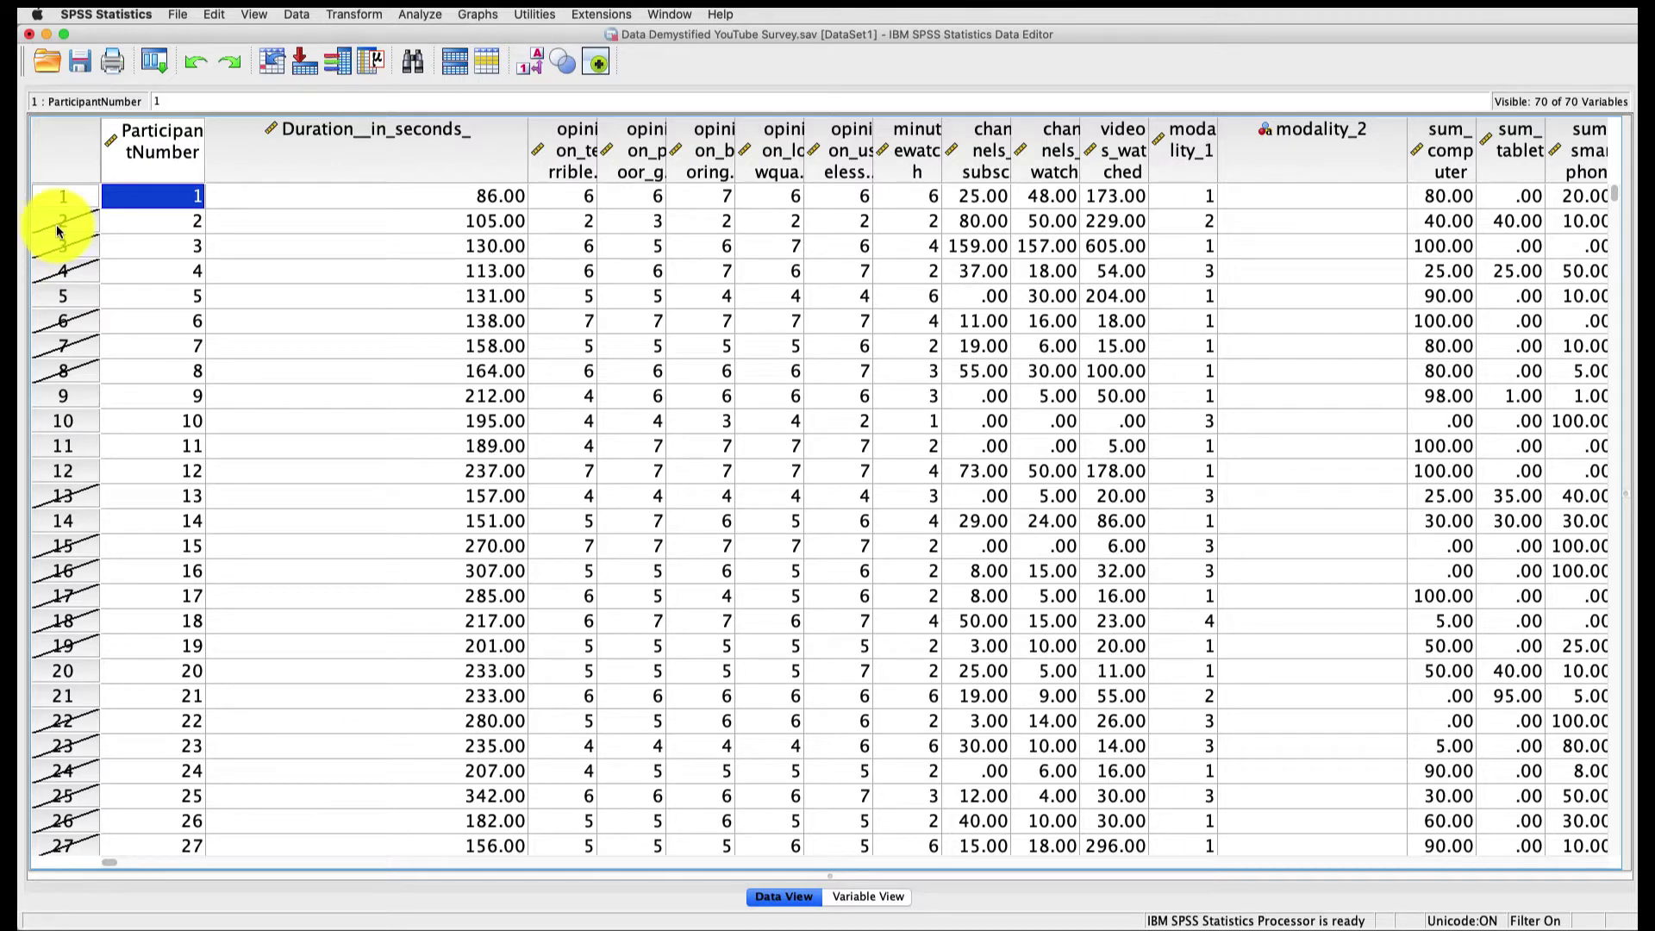
click(78, 197)
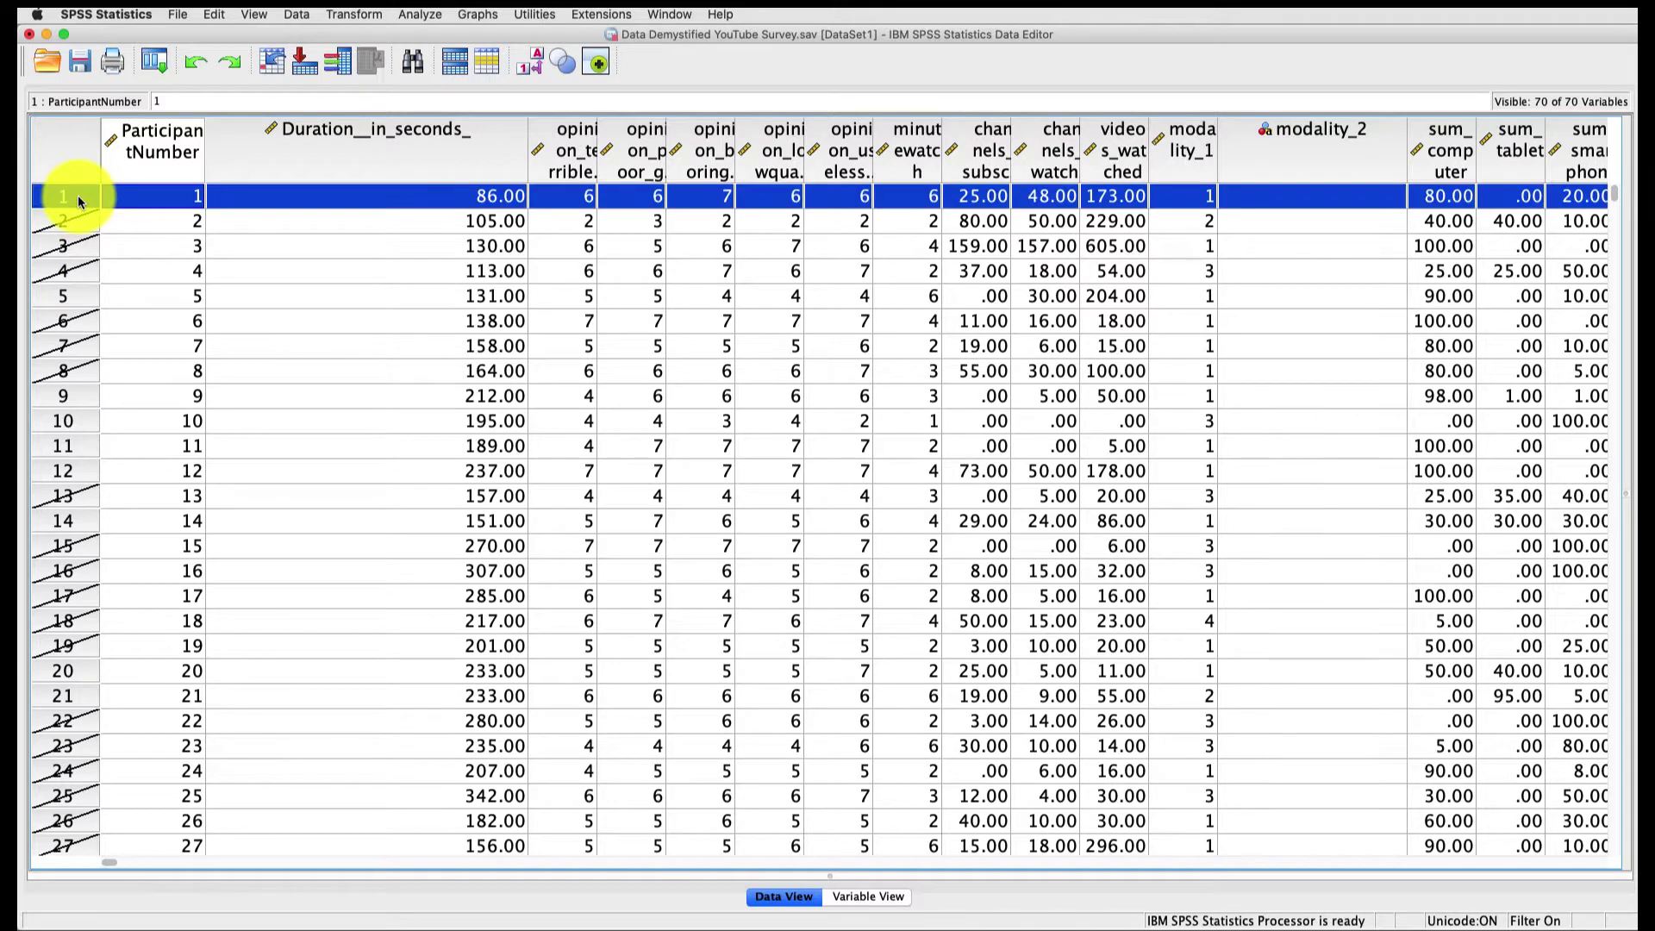
click(81, 421)
click(82, 446)
click(86, 471)
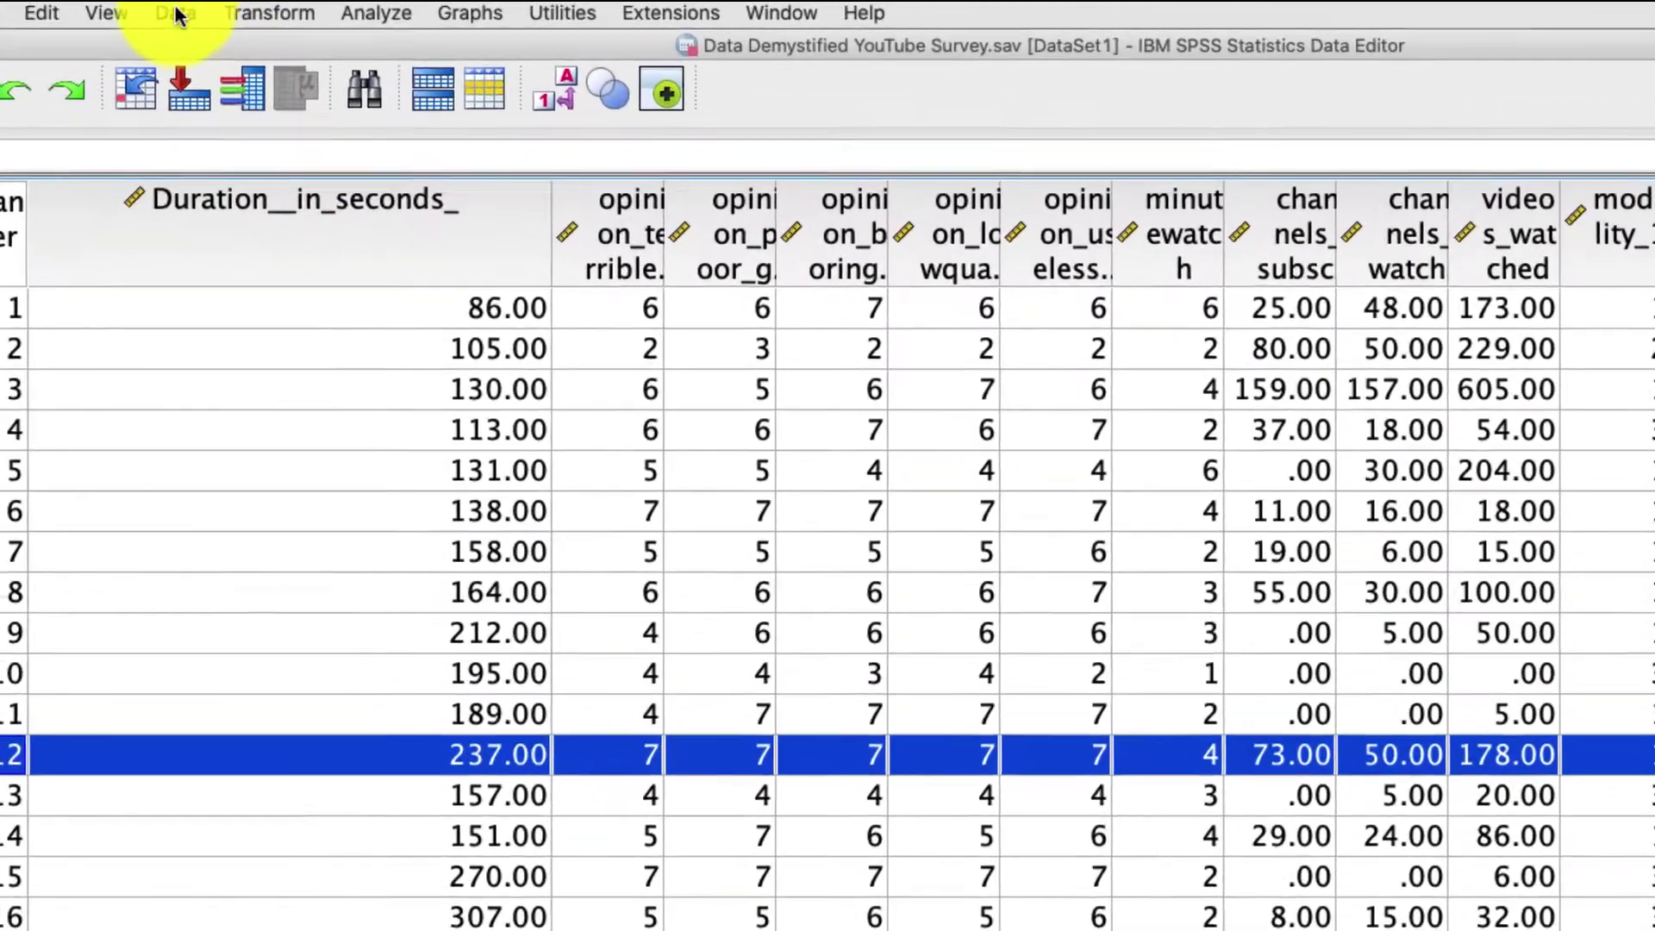
Reset Select Cases to All cases, removing the random-sample filter
click(296, 15)
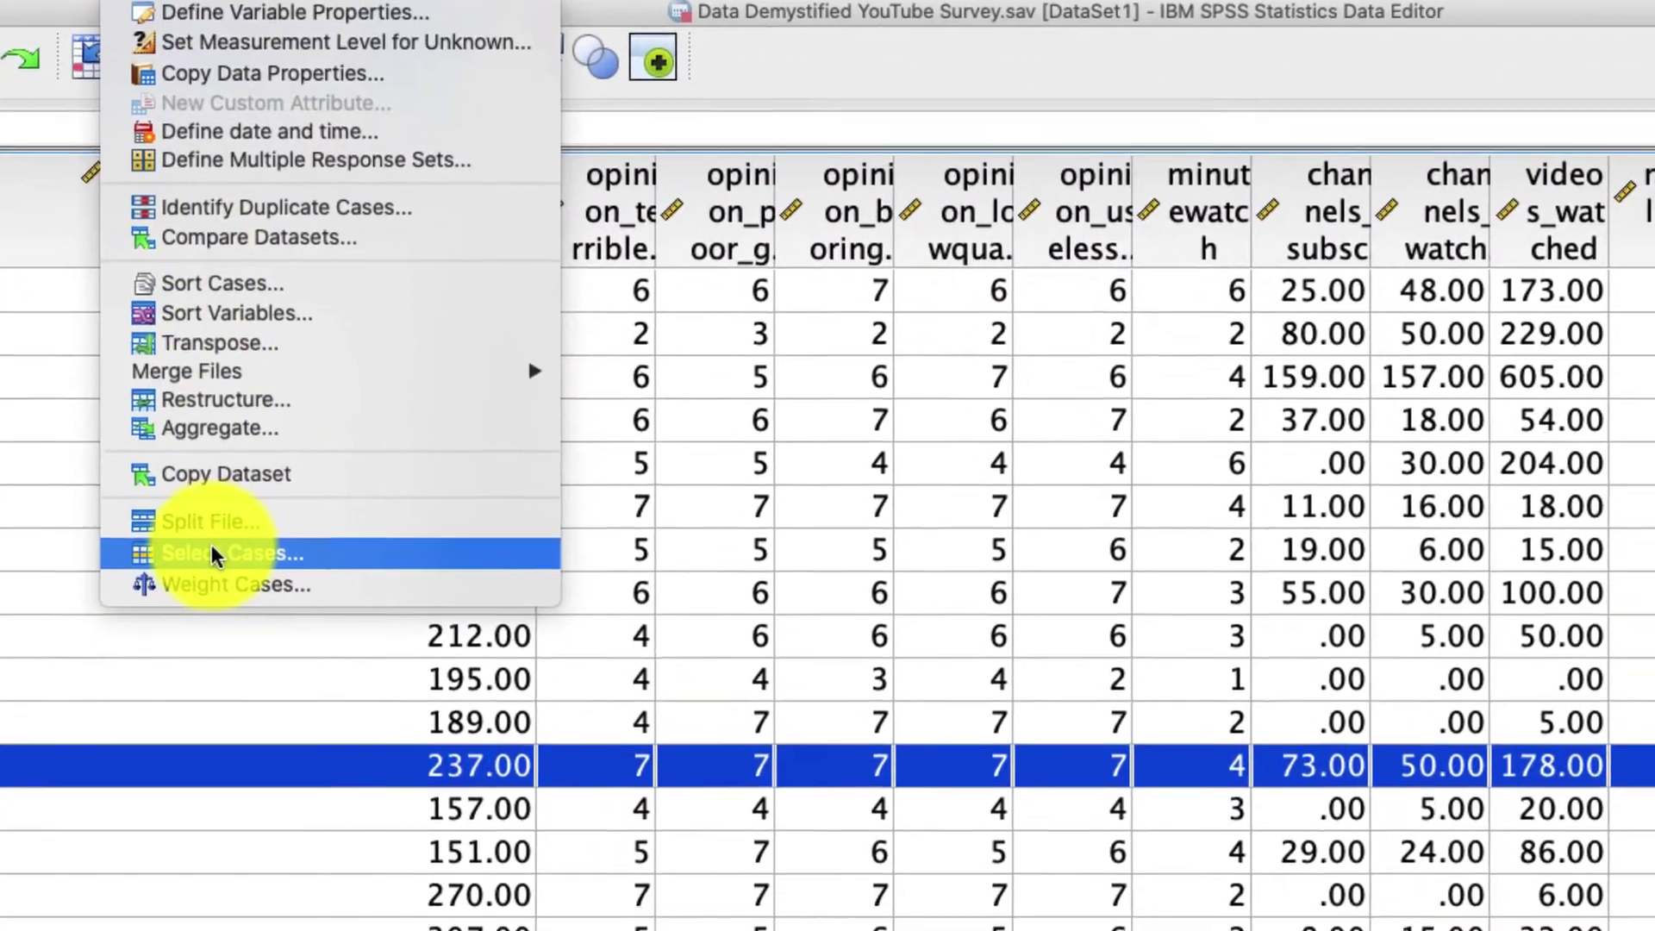
click(213, 554)
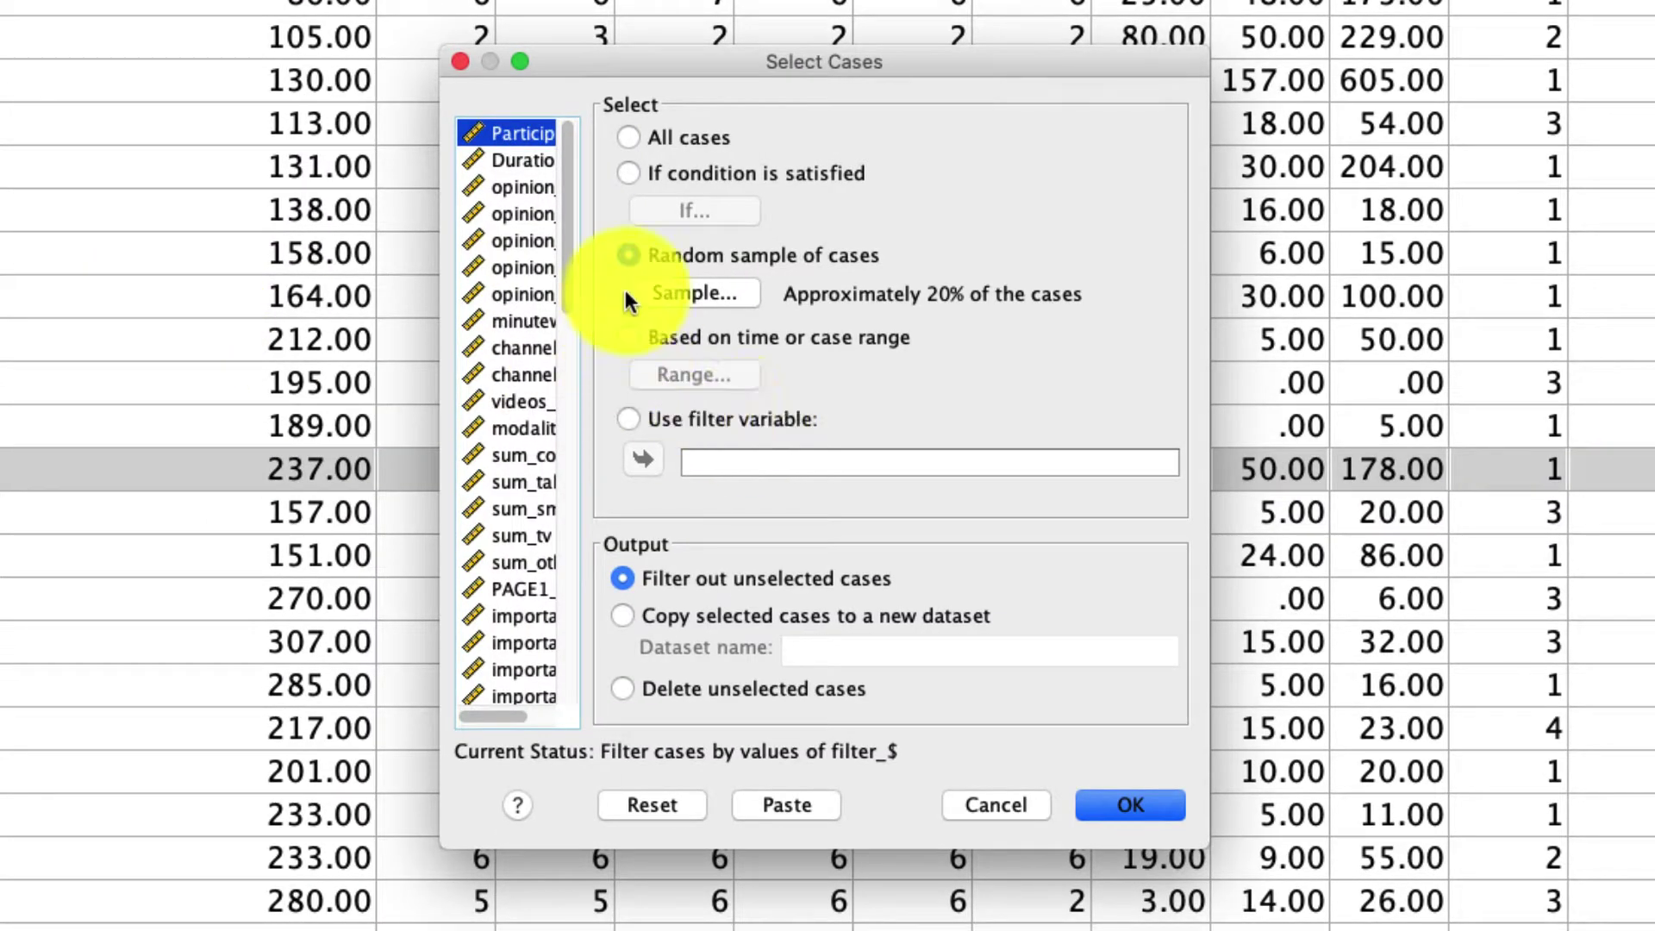
click(640, 138)
click(1139, 804)
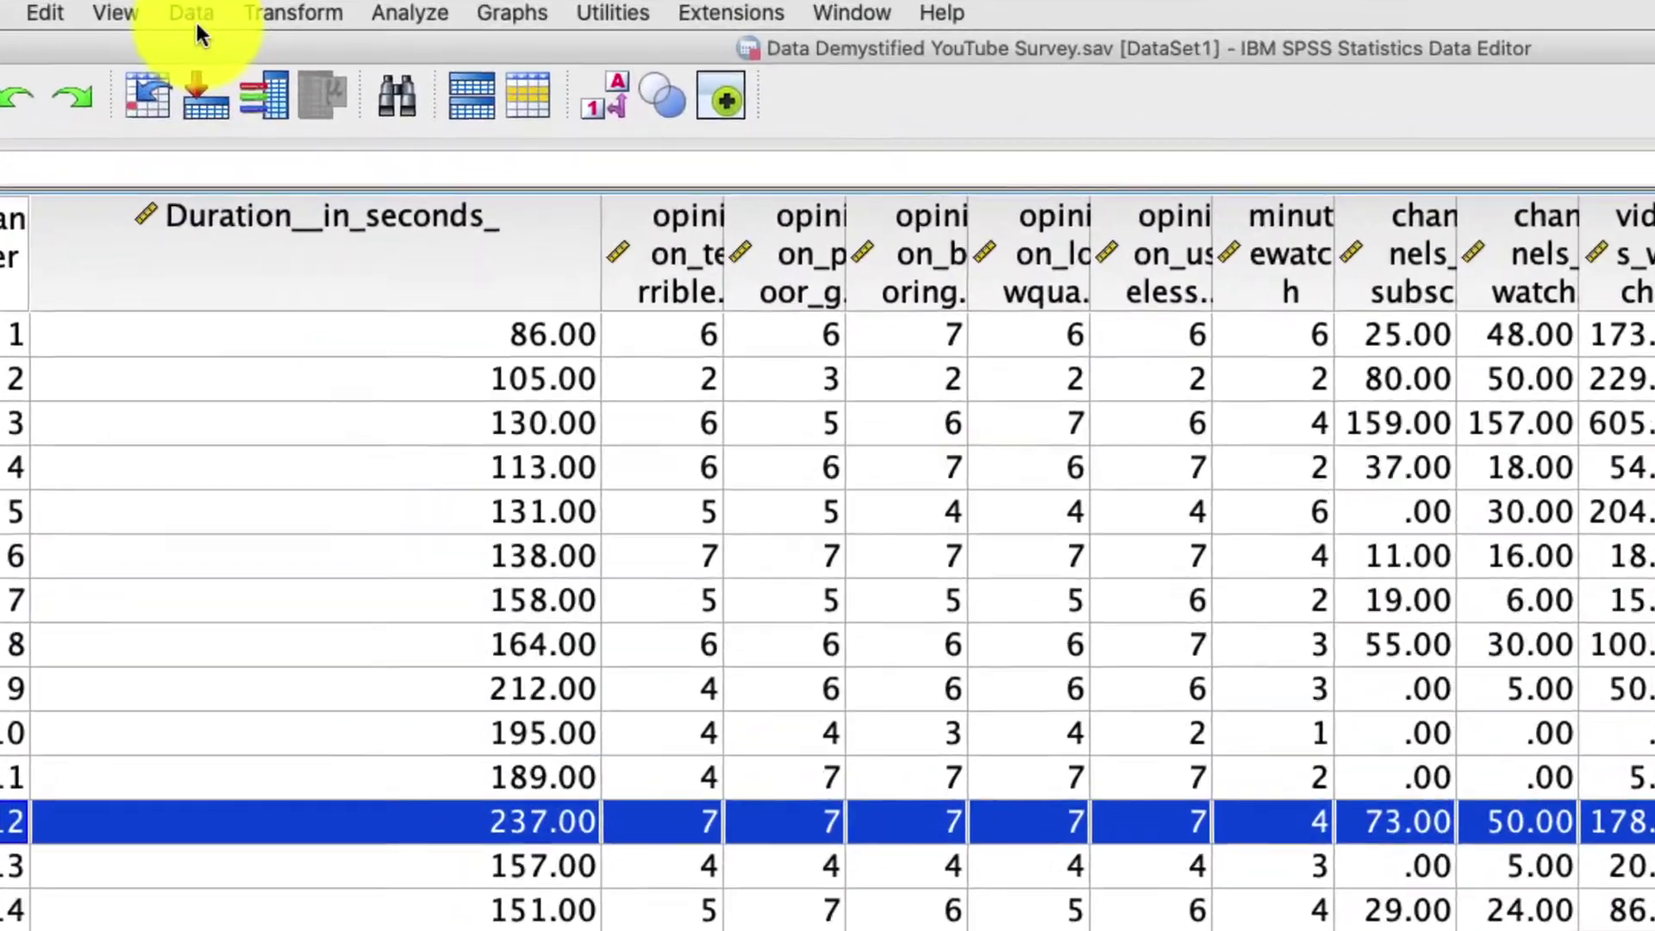
Select cases by case range, first case 25 and last case 100
click(194, 26)
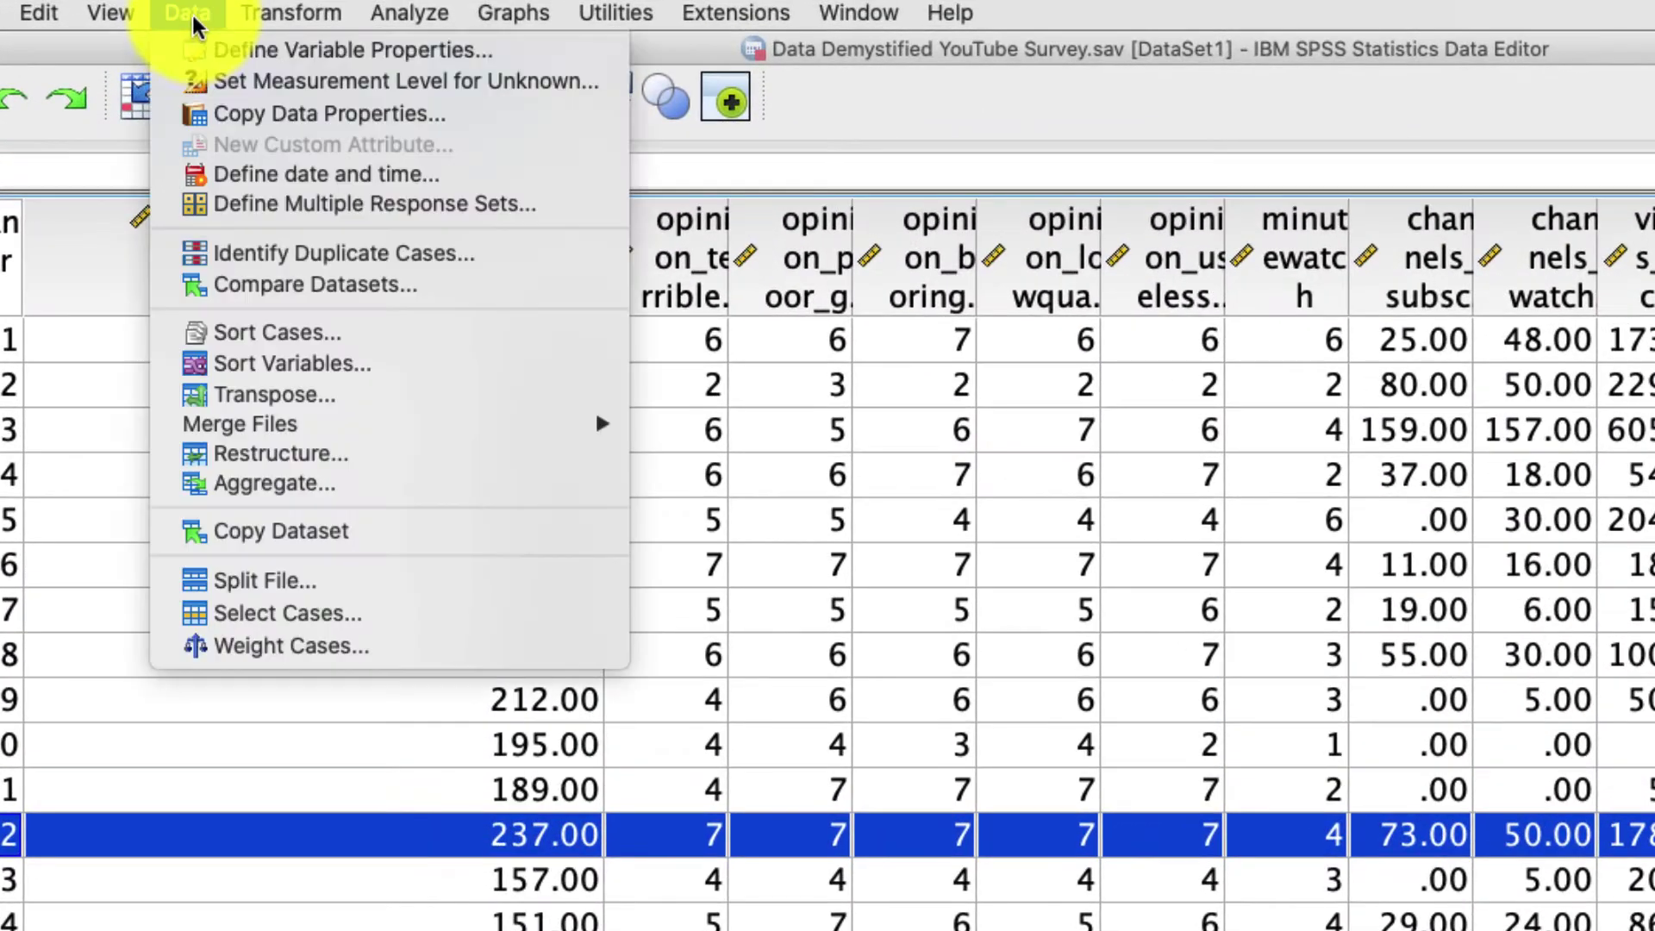
click(266, 611)
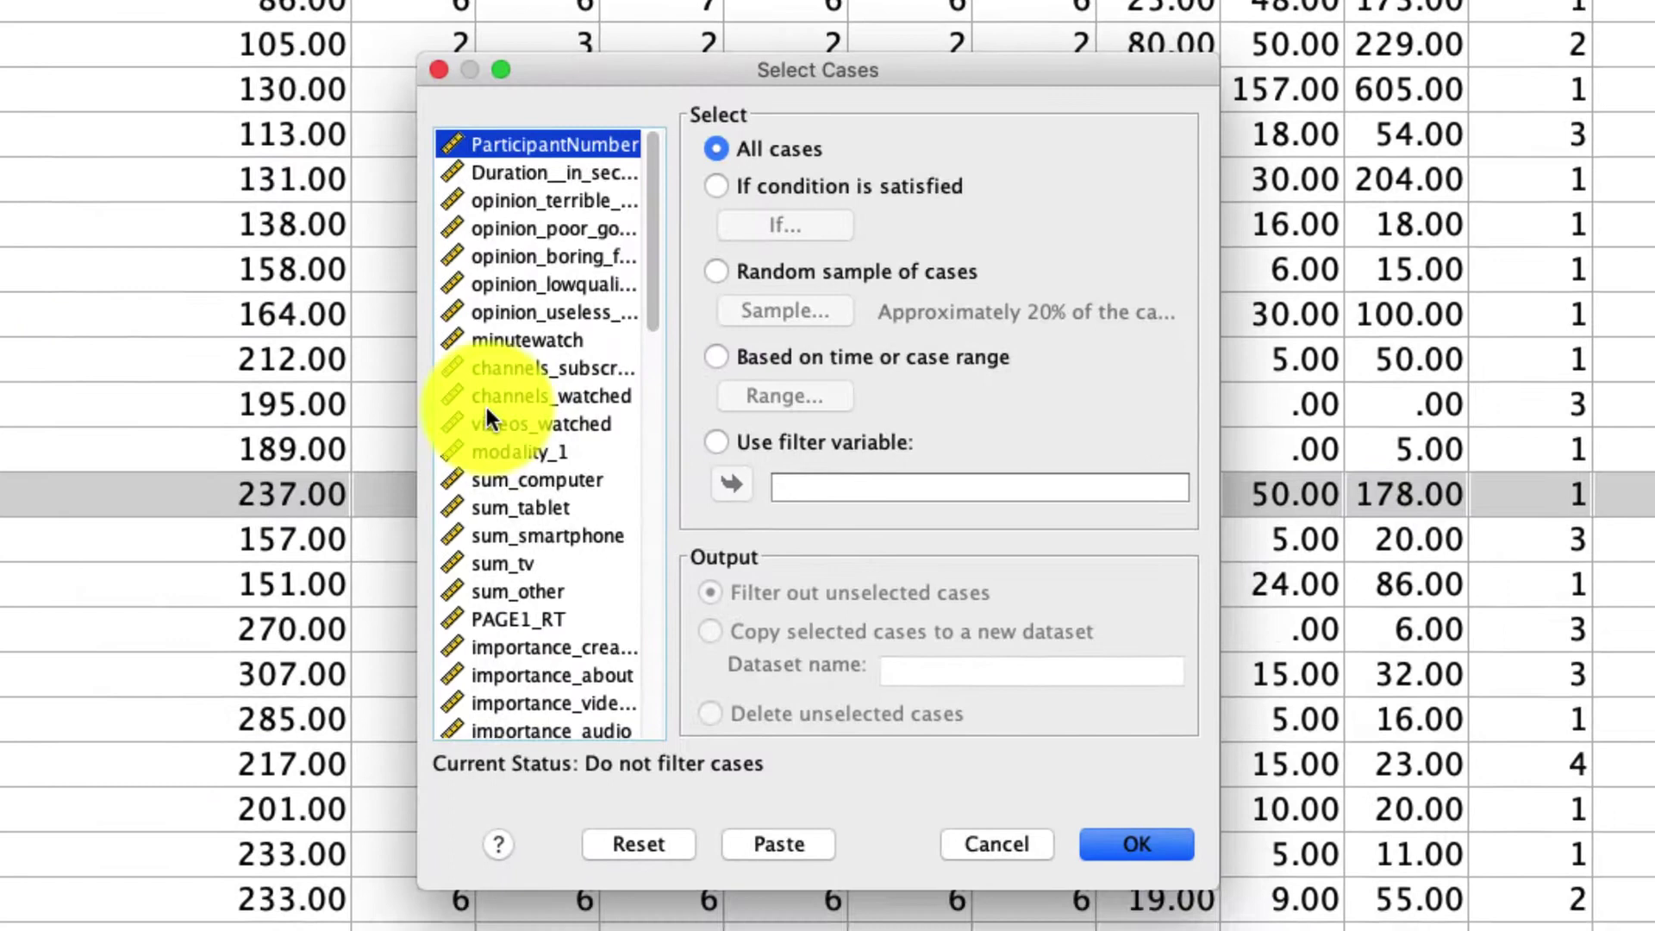
click(872, 355)
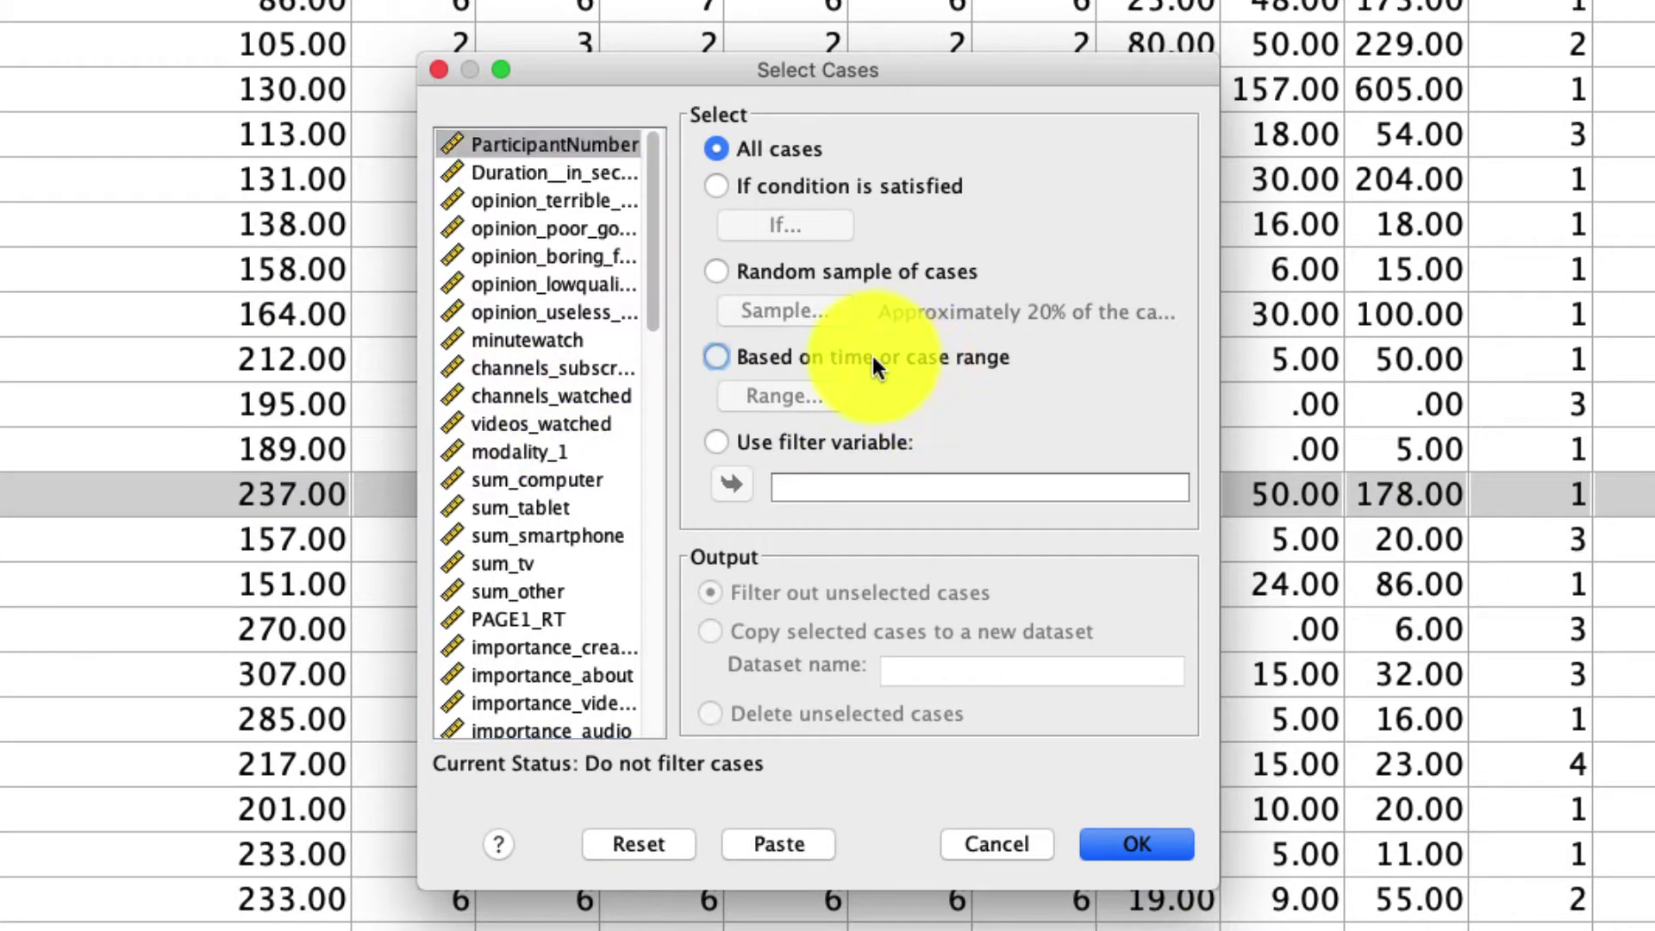
click(811, 395)
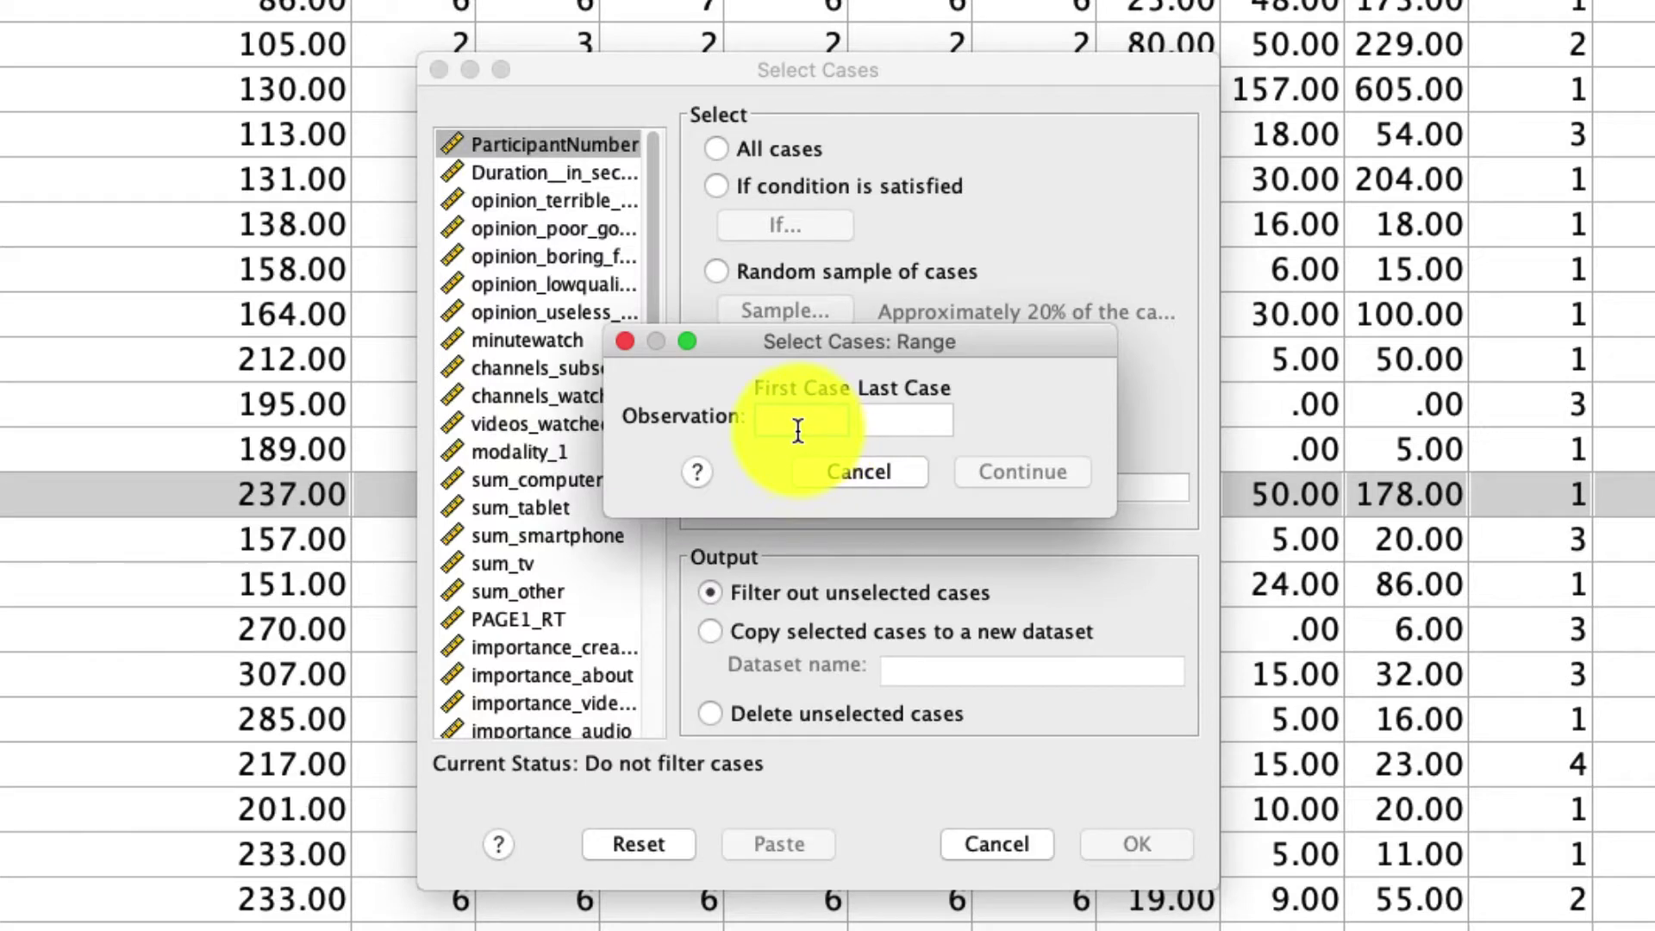
text(25)
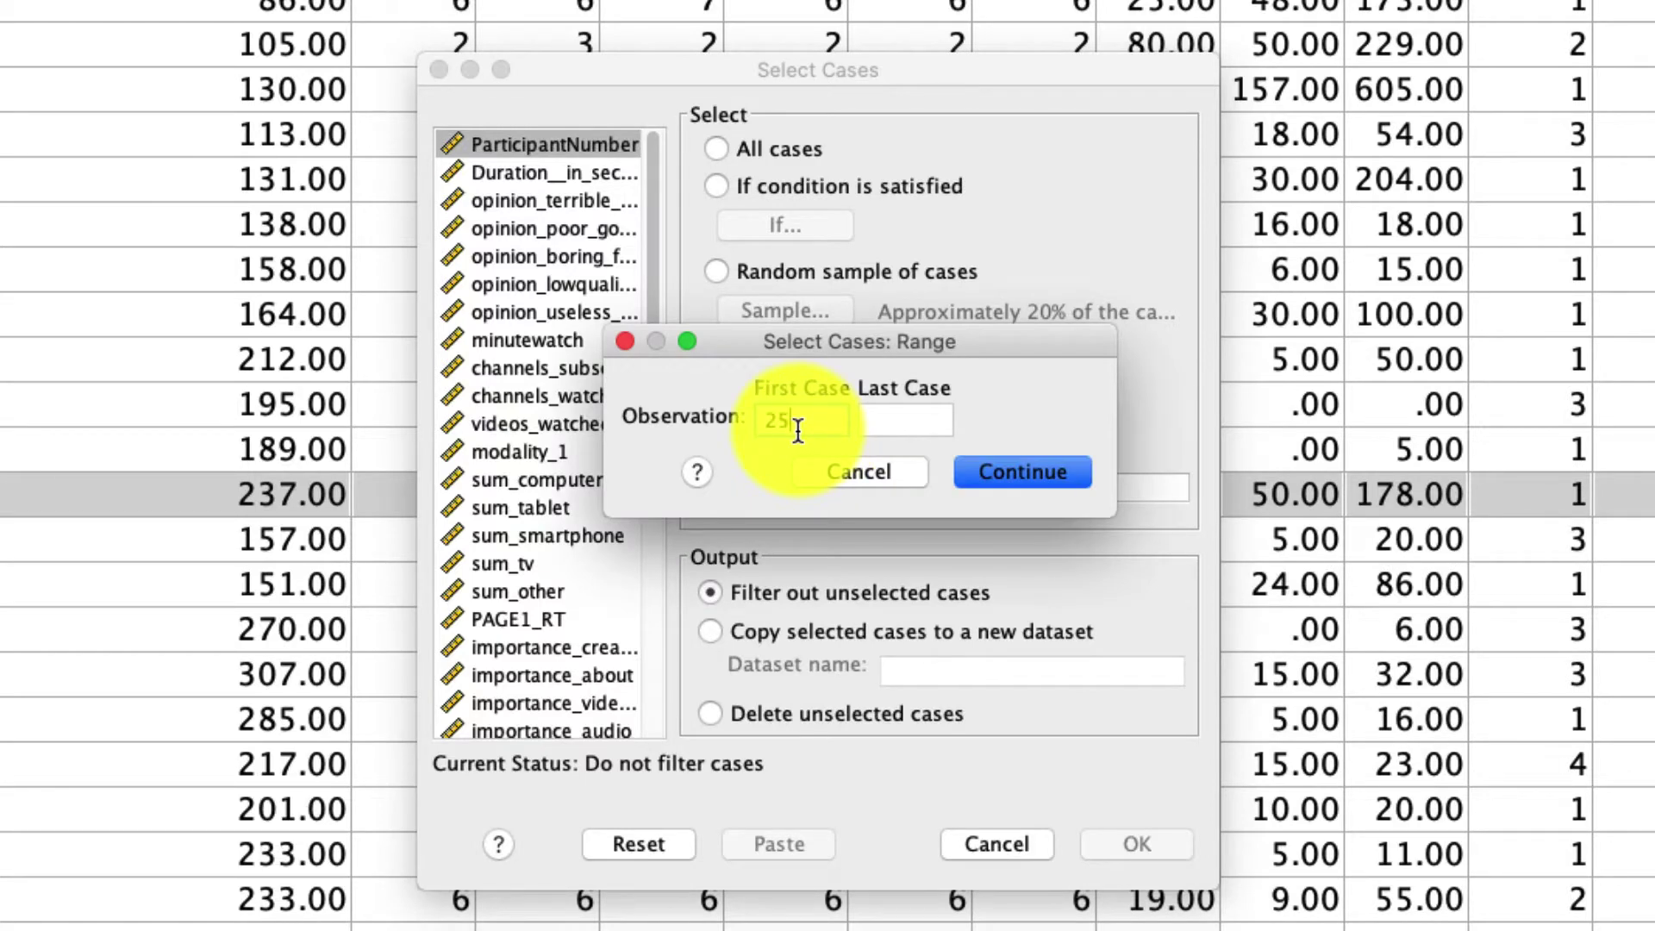
key(Tab)
text(100)
click(1064, 470)
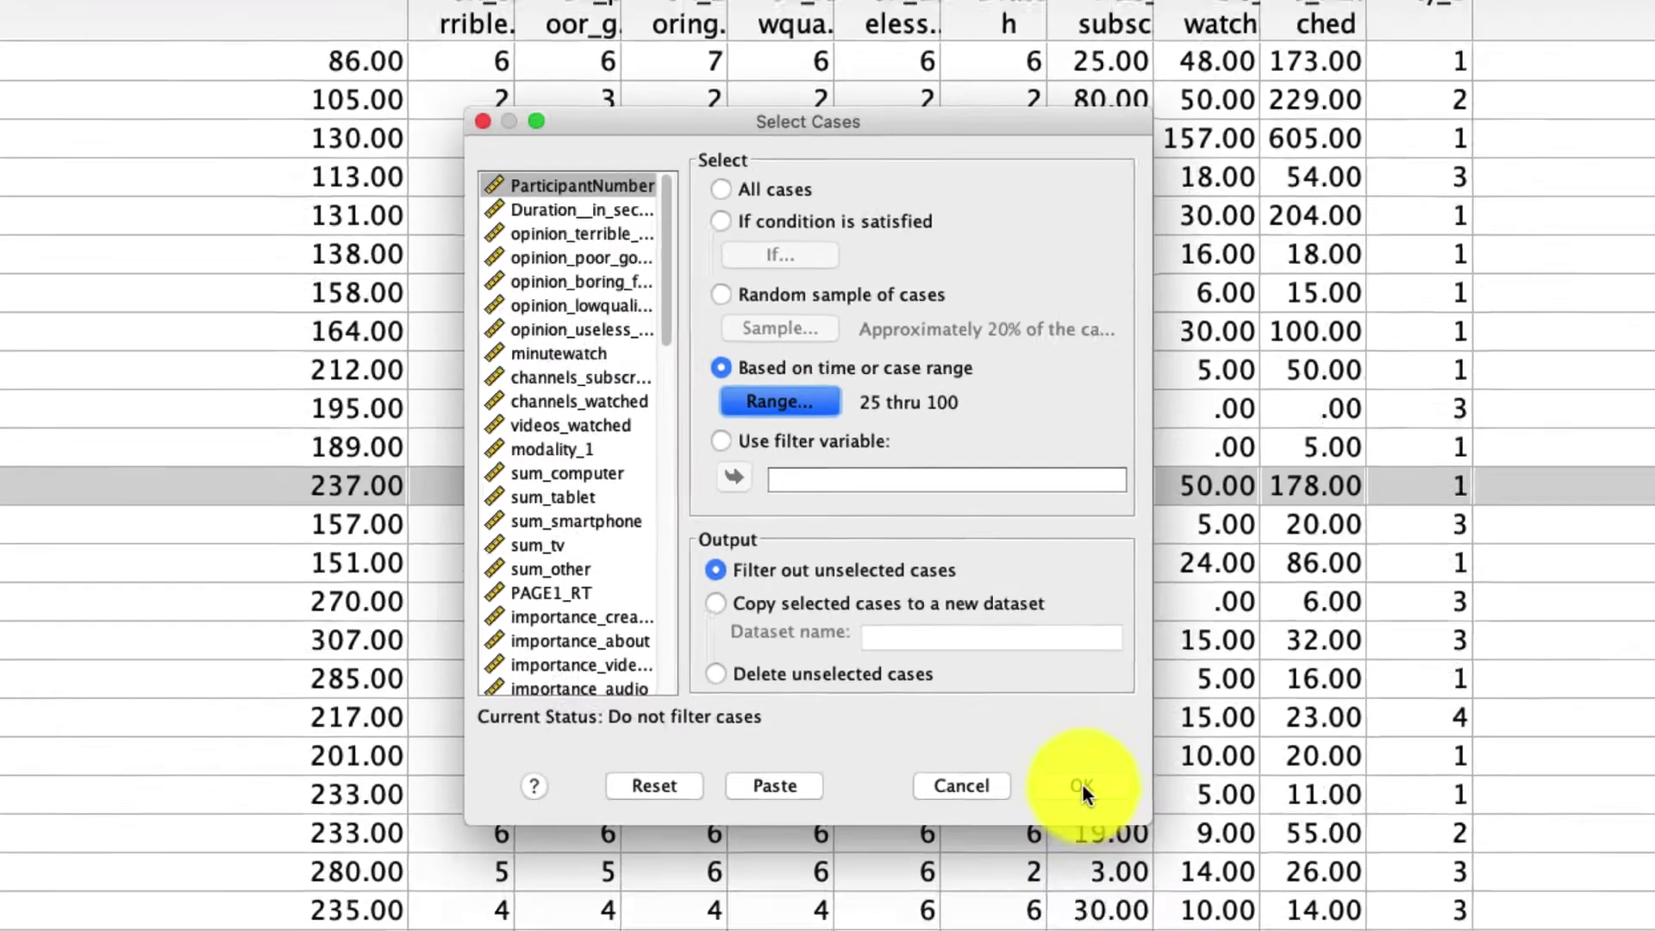
click(1136, 844)
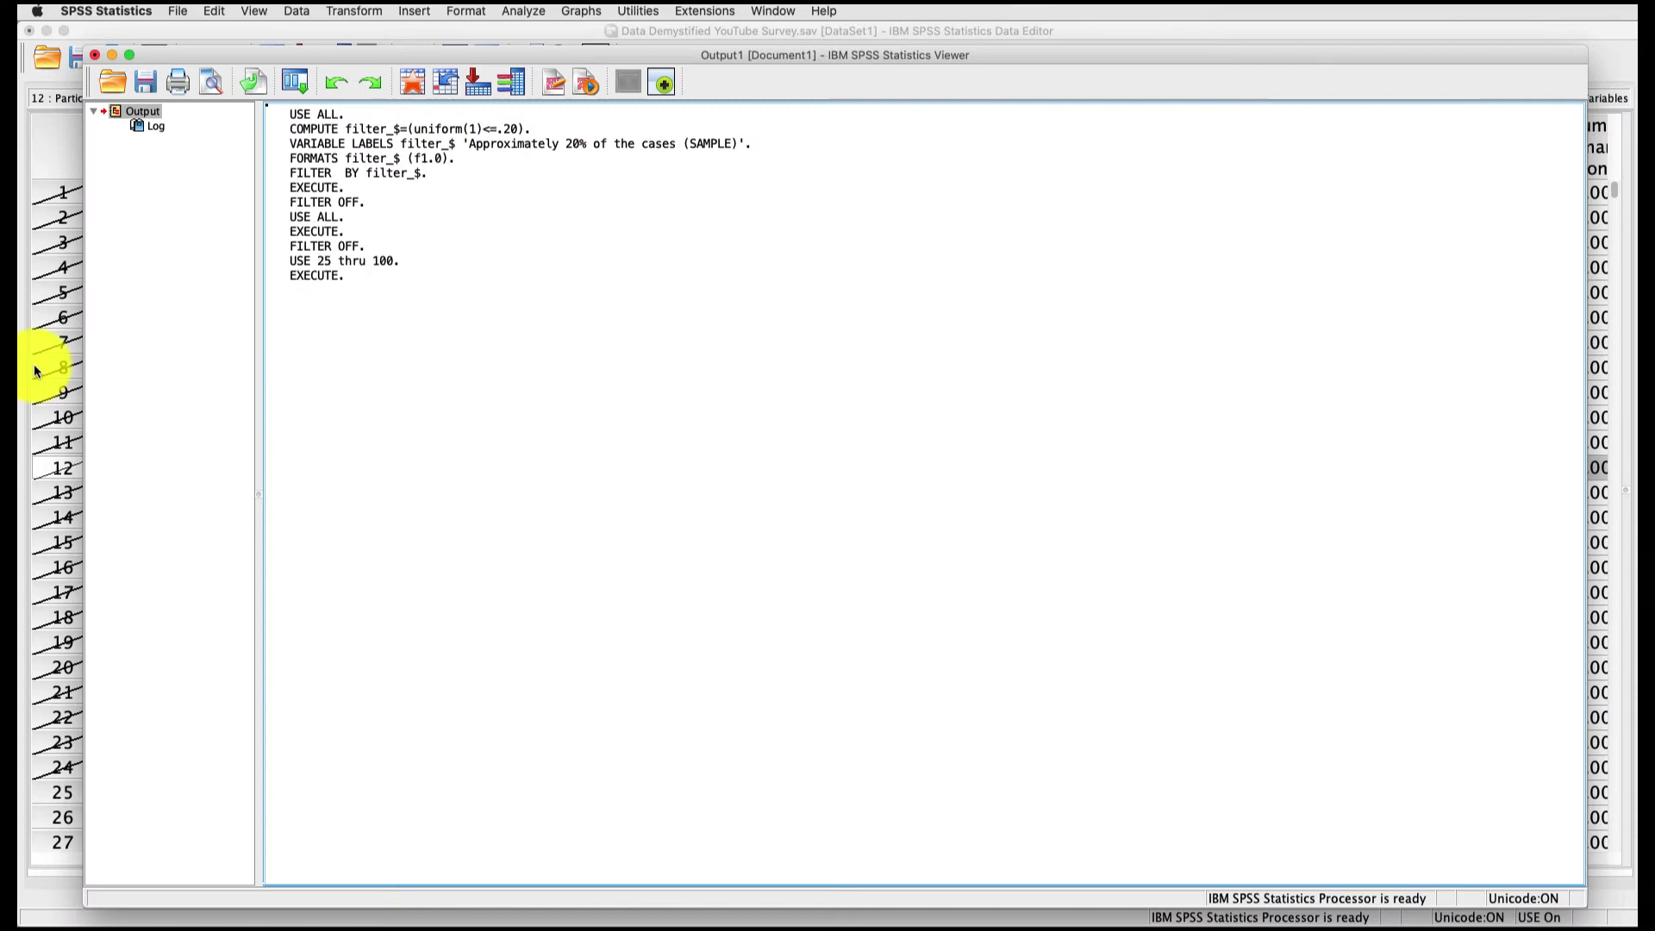
Scroll the data grid to confirm rows before 25 are struck out and row 25 is included
click(45, 371)
scroll(88, 436, down, 7)
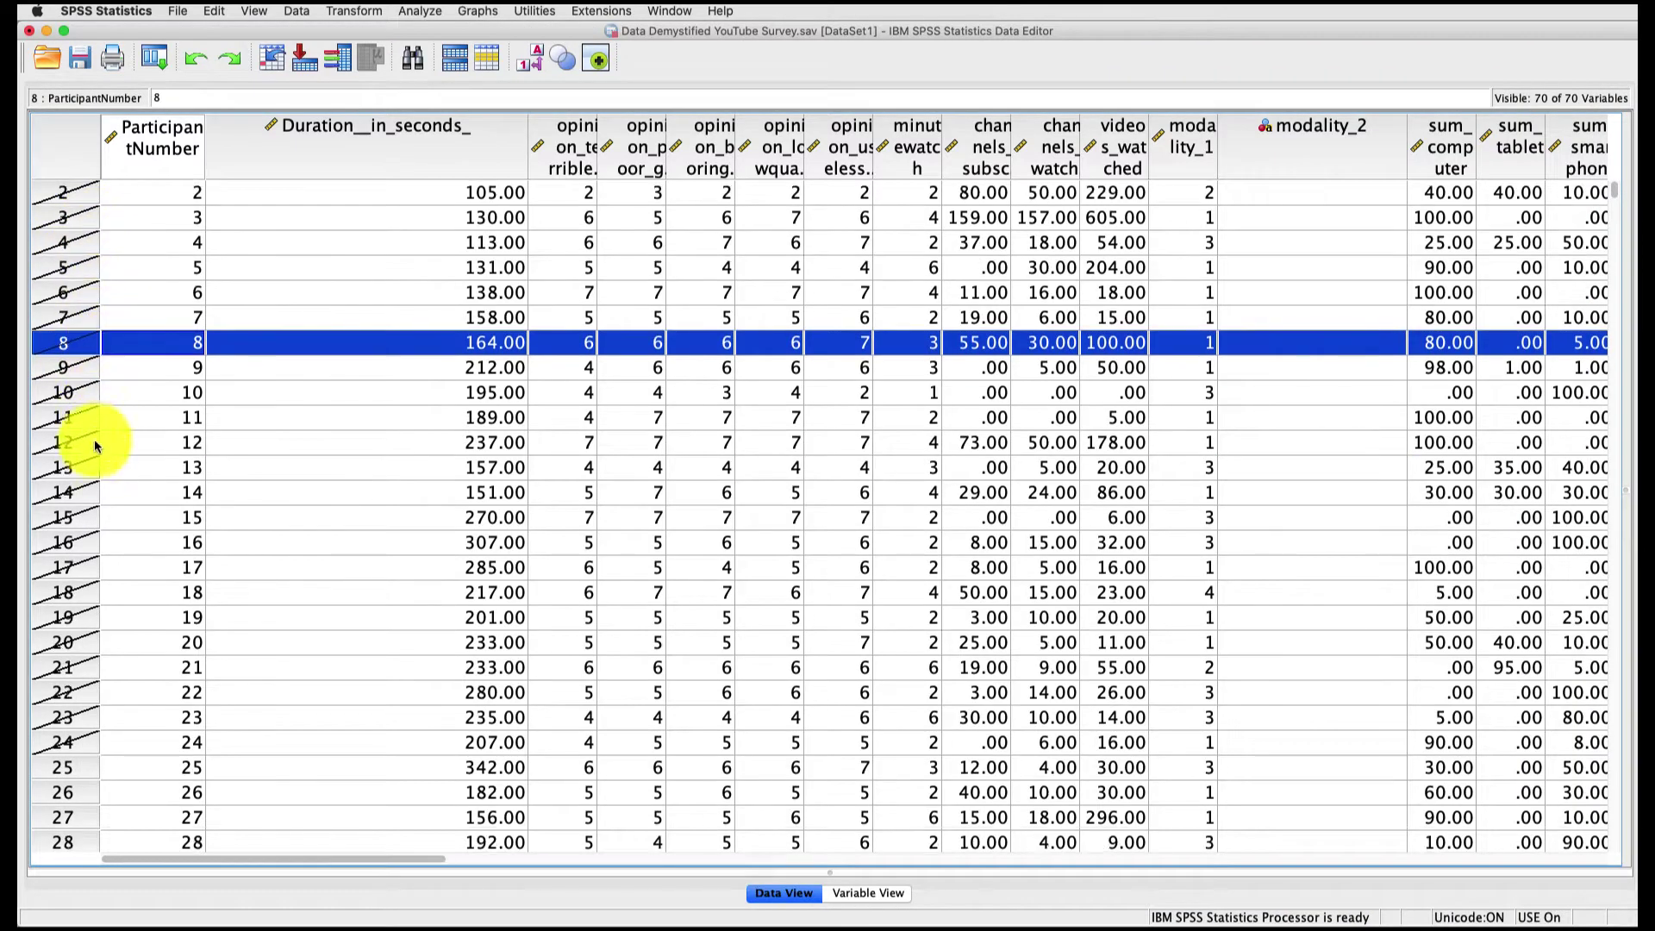
scroll(89, 469, down, 3)
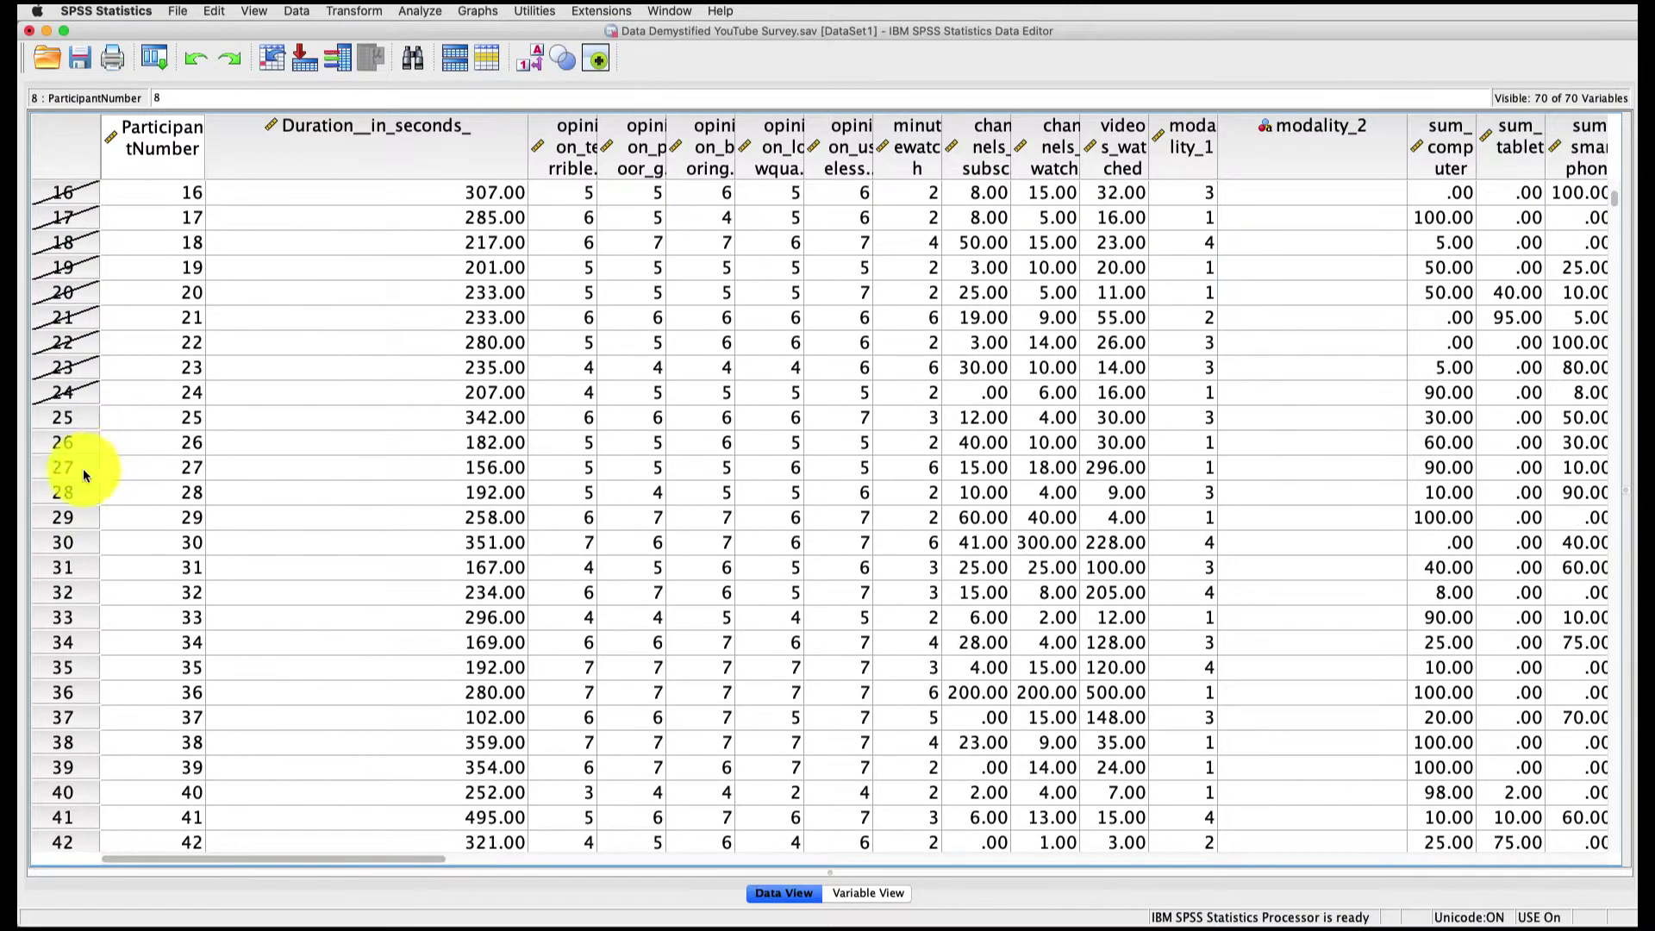
click(64, 417)
scroll(79, 440, down, 14)
scroll(78, 464, down, 15)
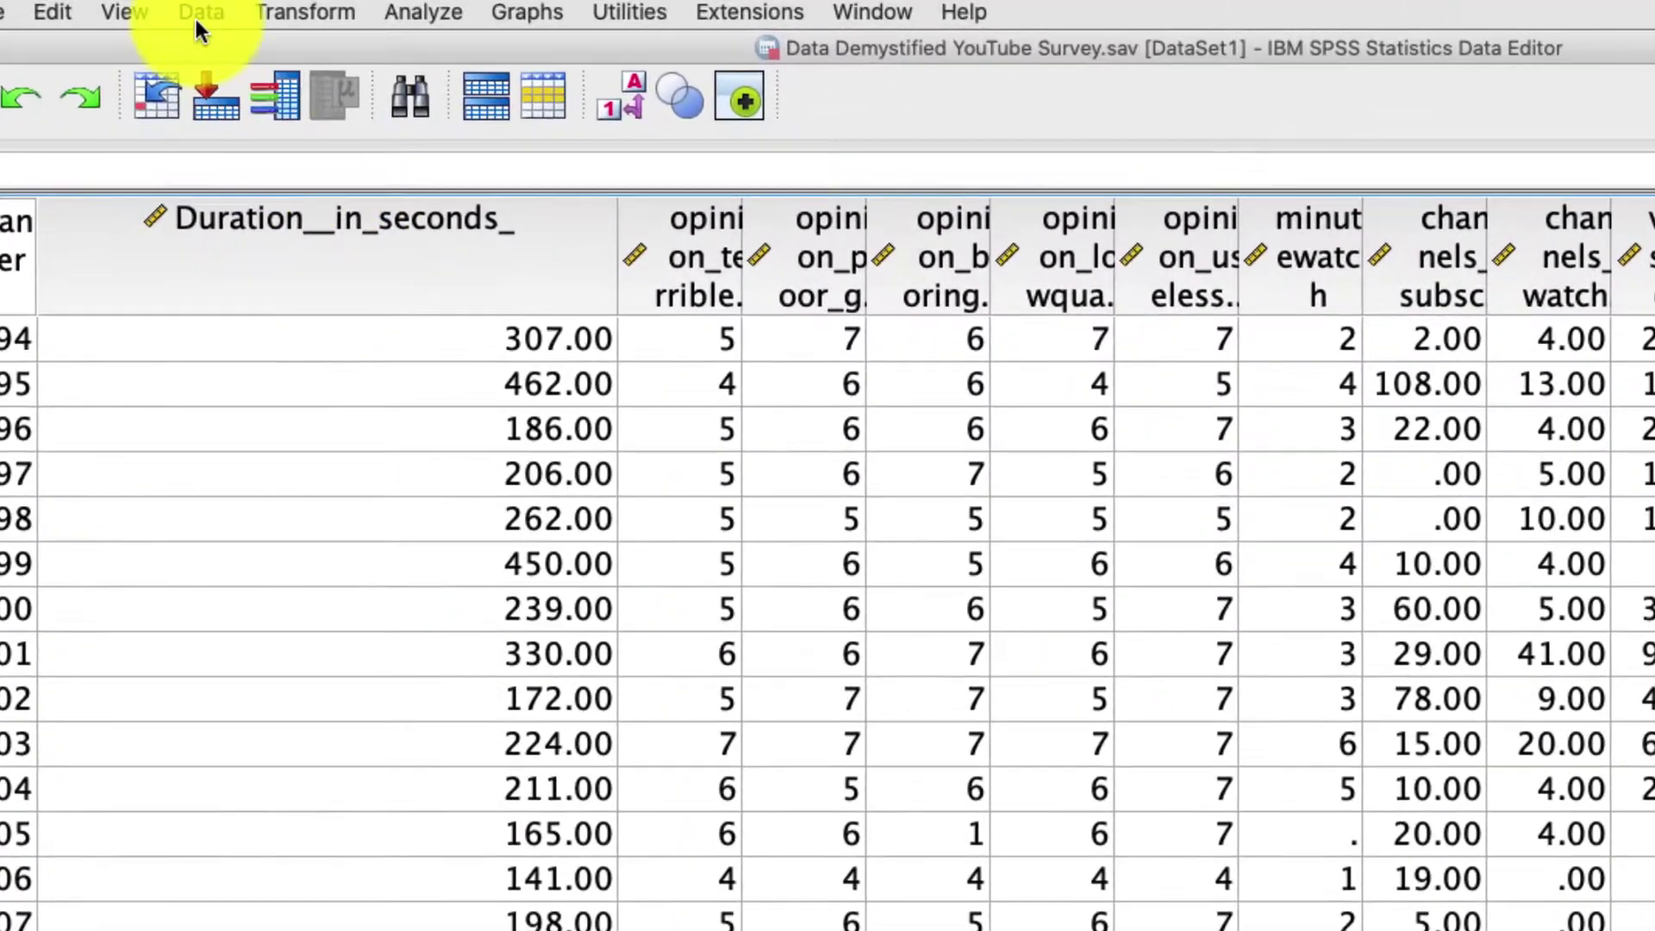
Set sum_computer as the filter variable in Select Cases
click(297, 10)
click(371, 612)
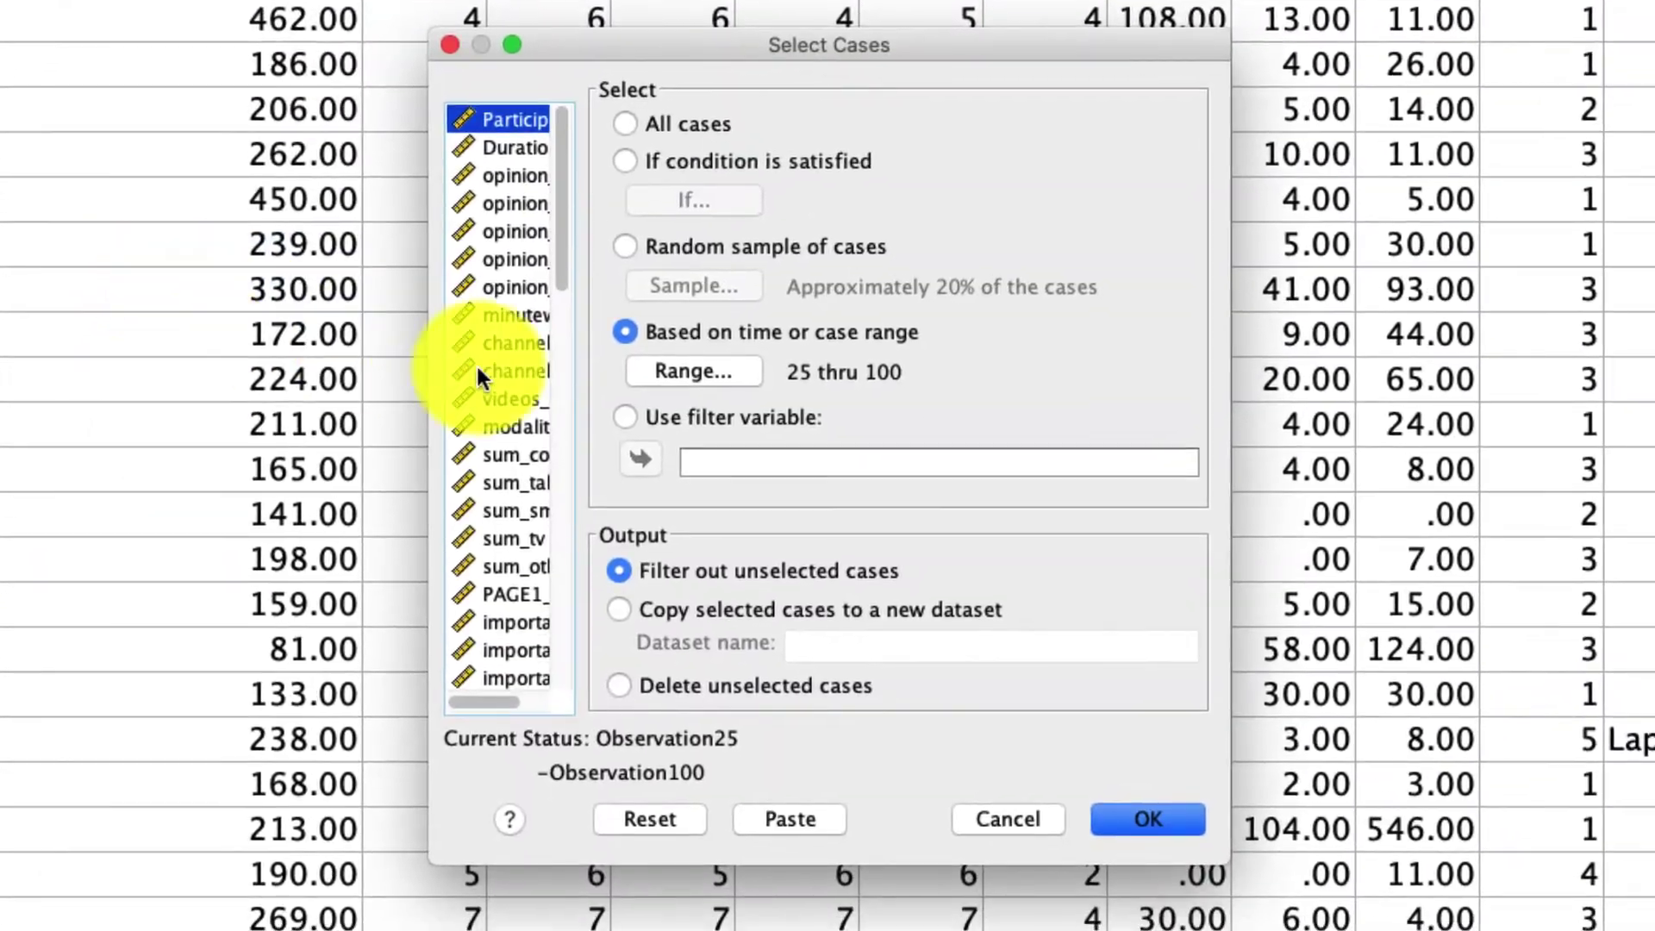
click(709, 421)
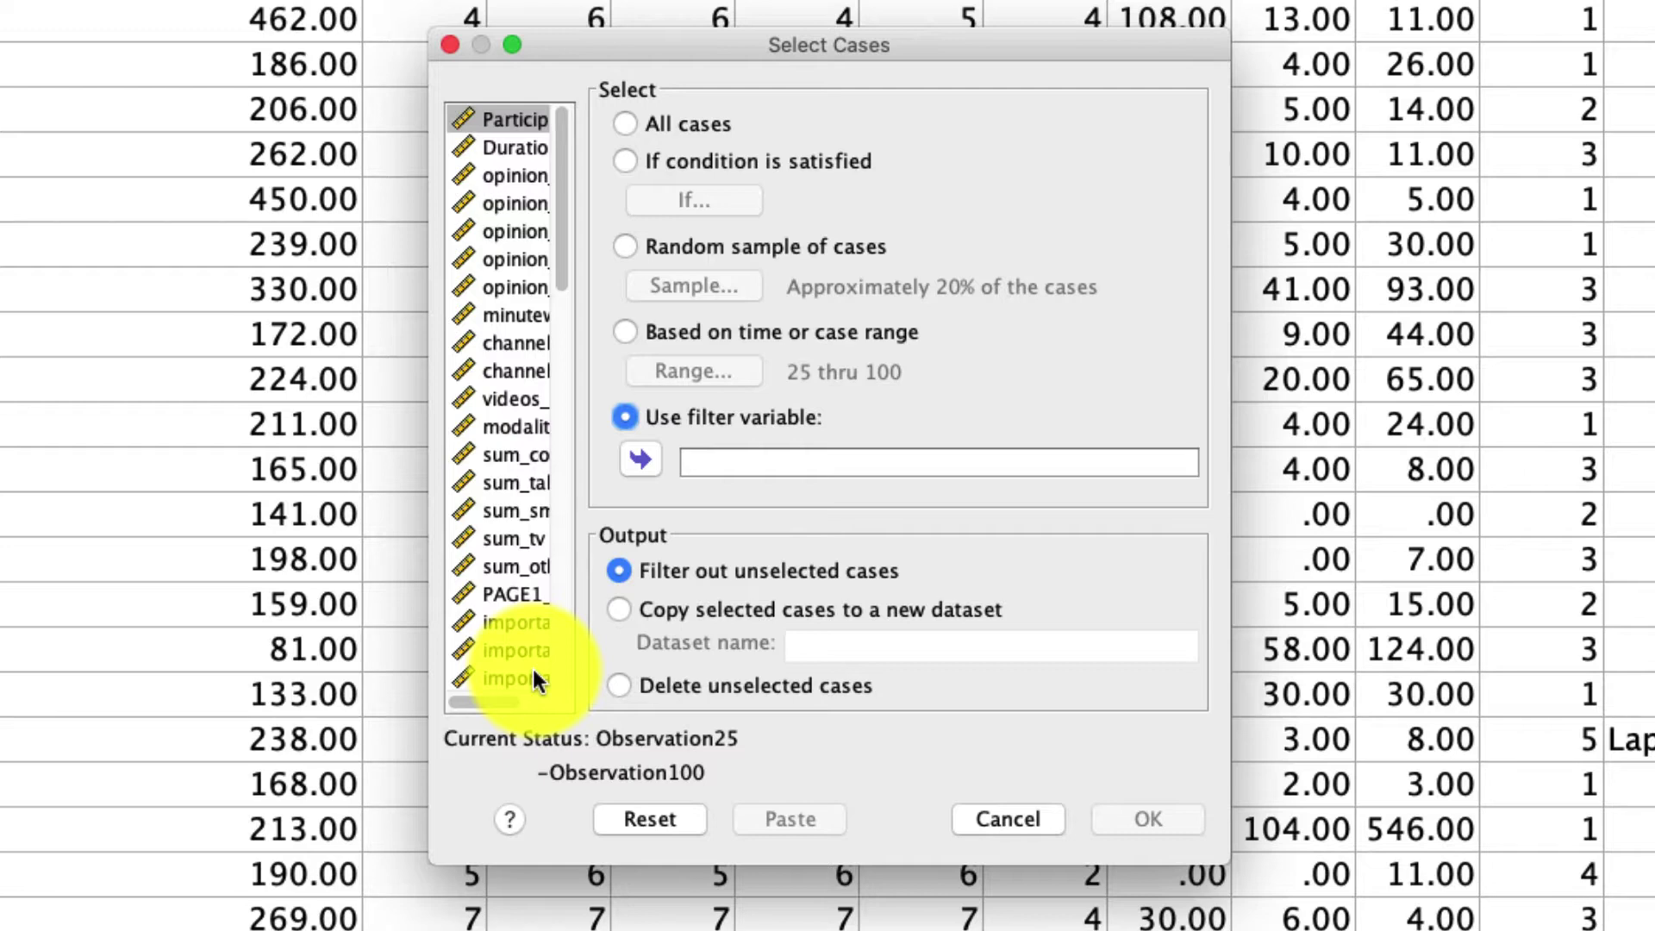
click(530, 453)
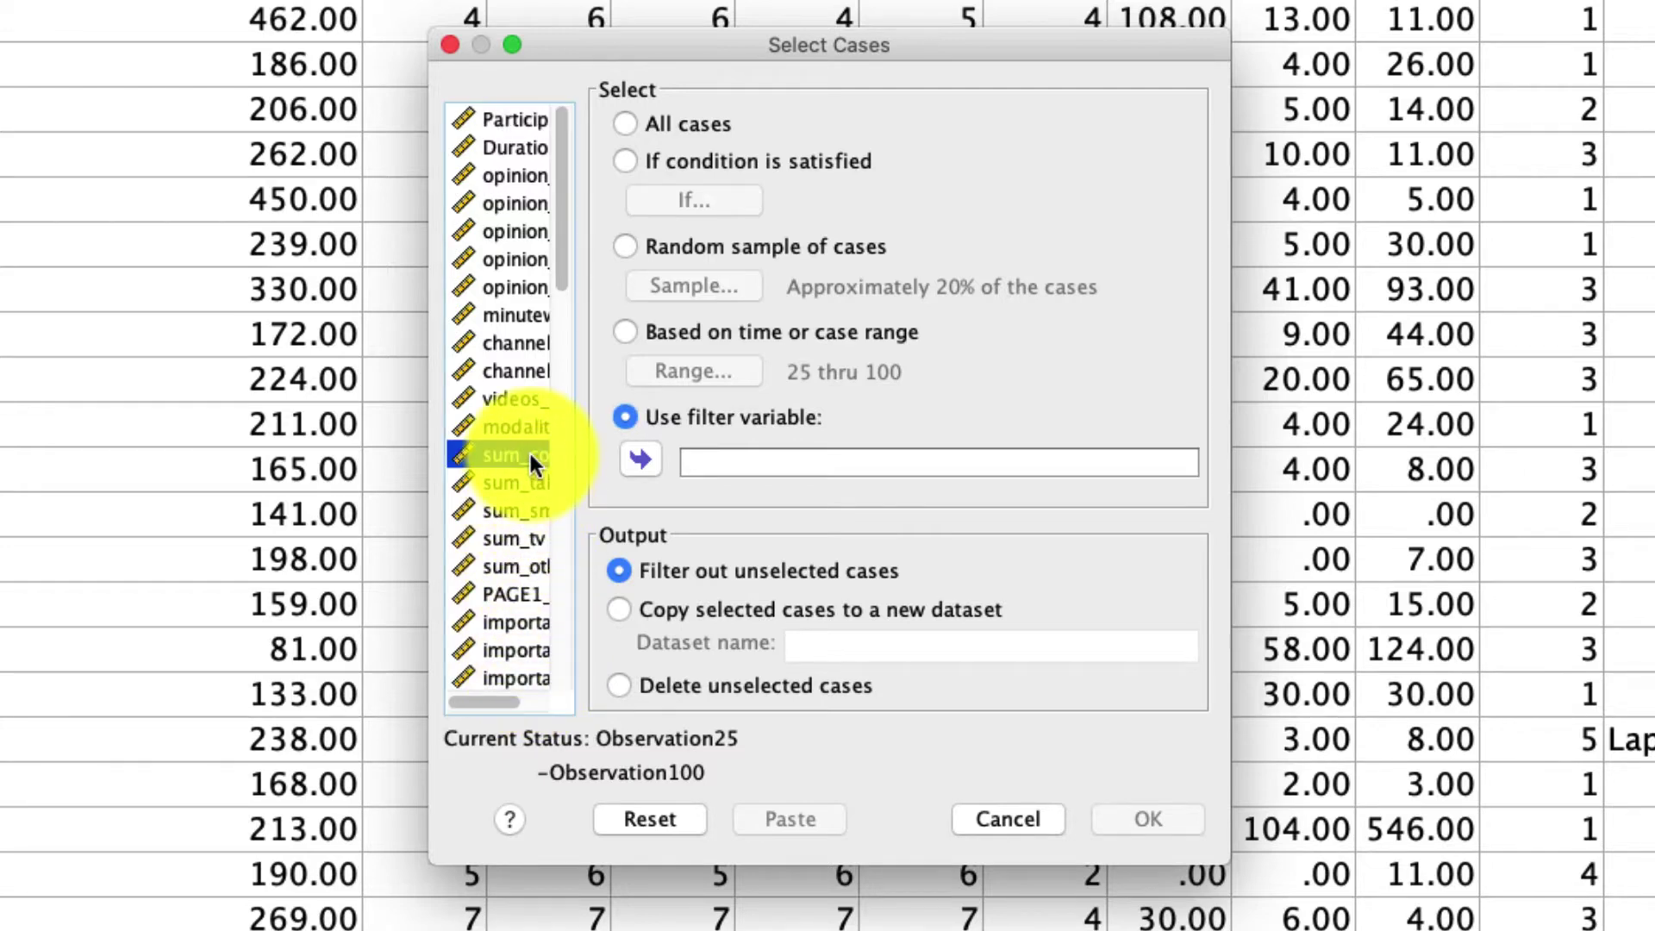
click(640, 460)
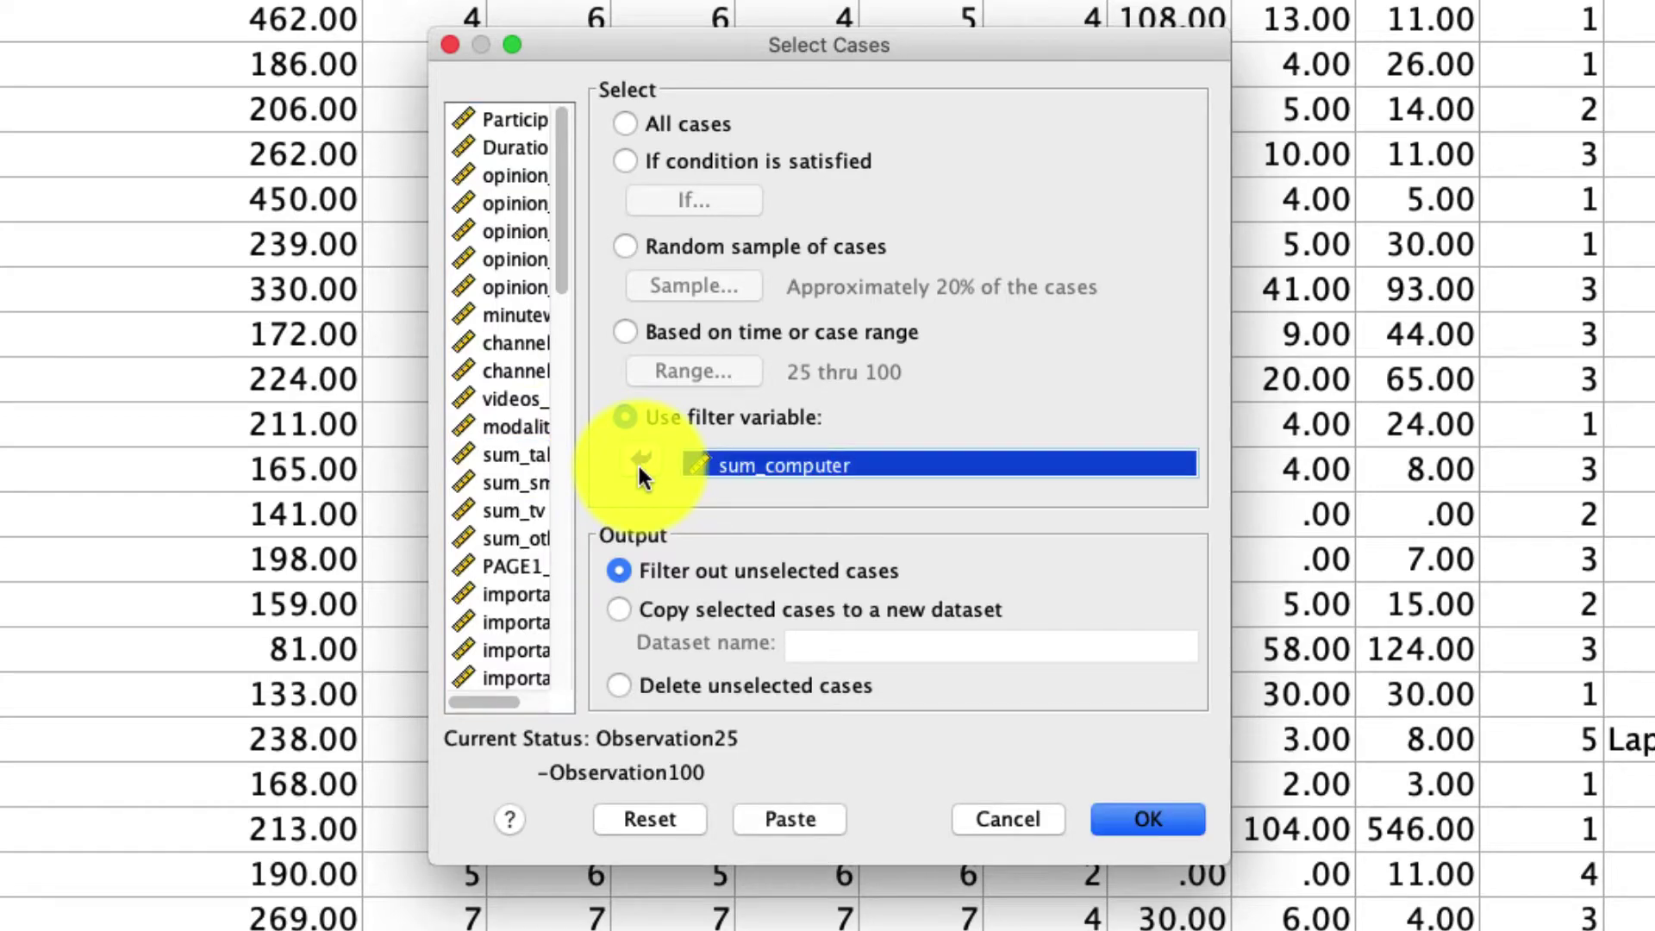
click(1154, 826)
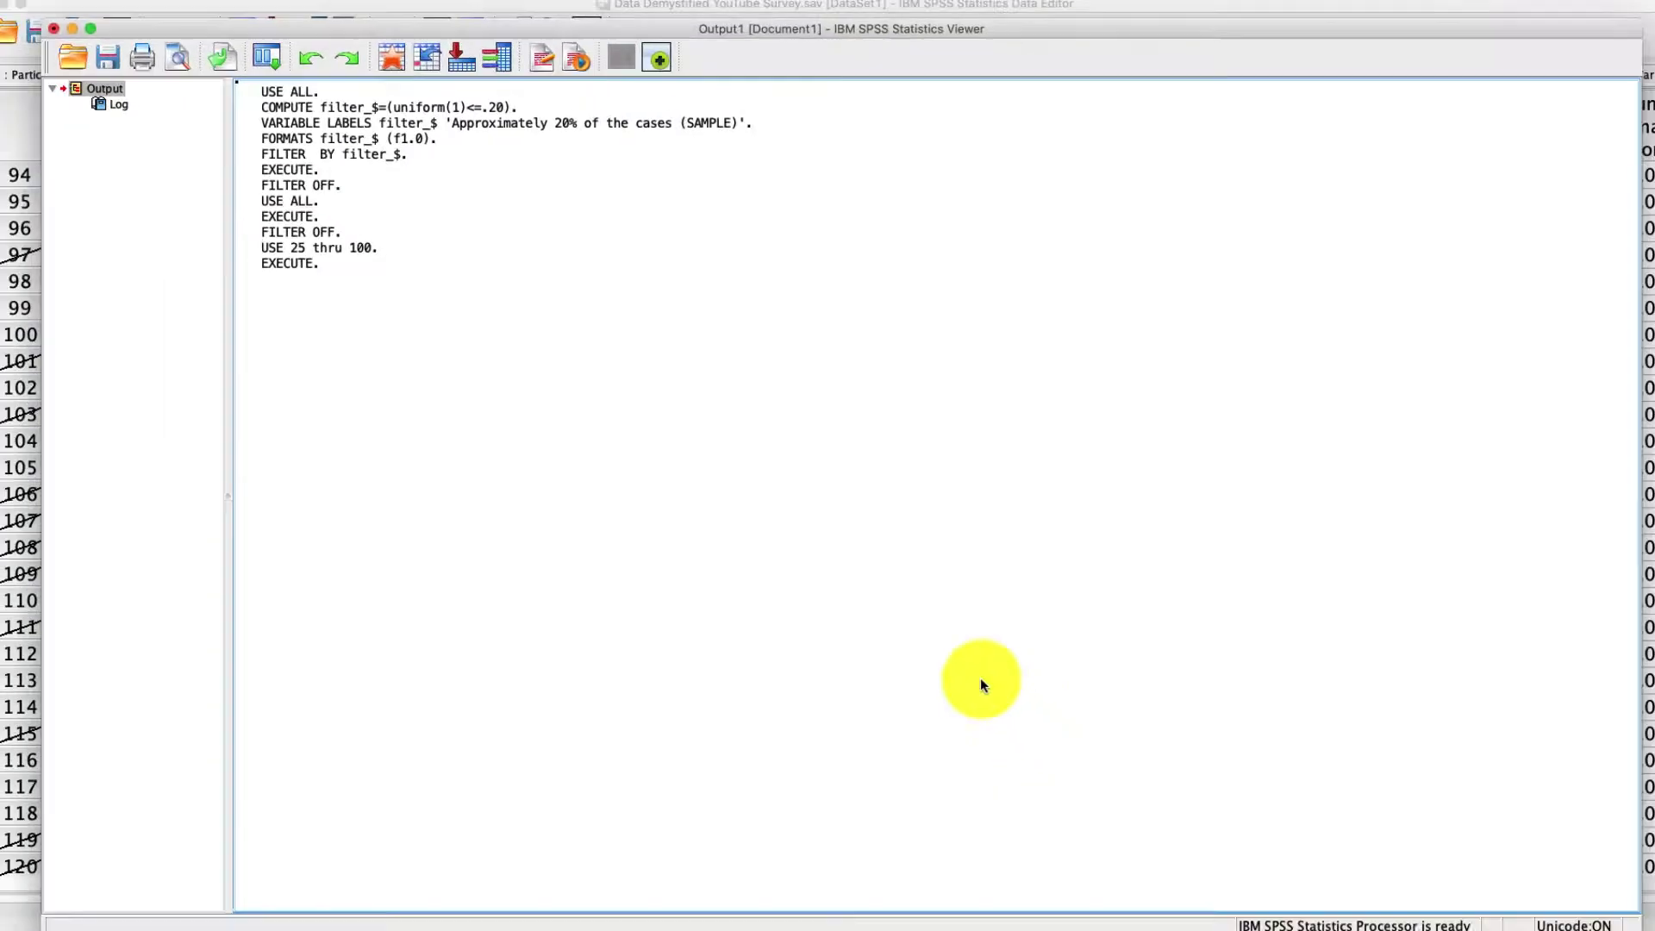
Check zero-value sum_computer rows like row 15 are crossed out, then reopen Select Cases
key(super+grave)
scroll(934, 662, up, 20)
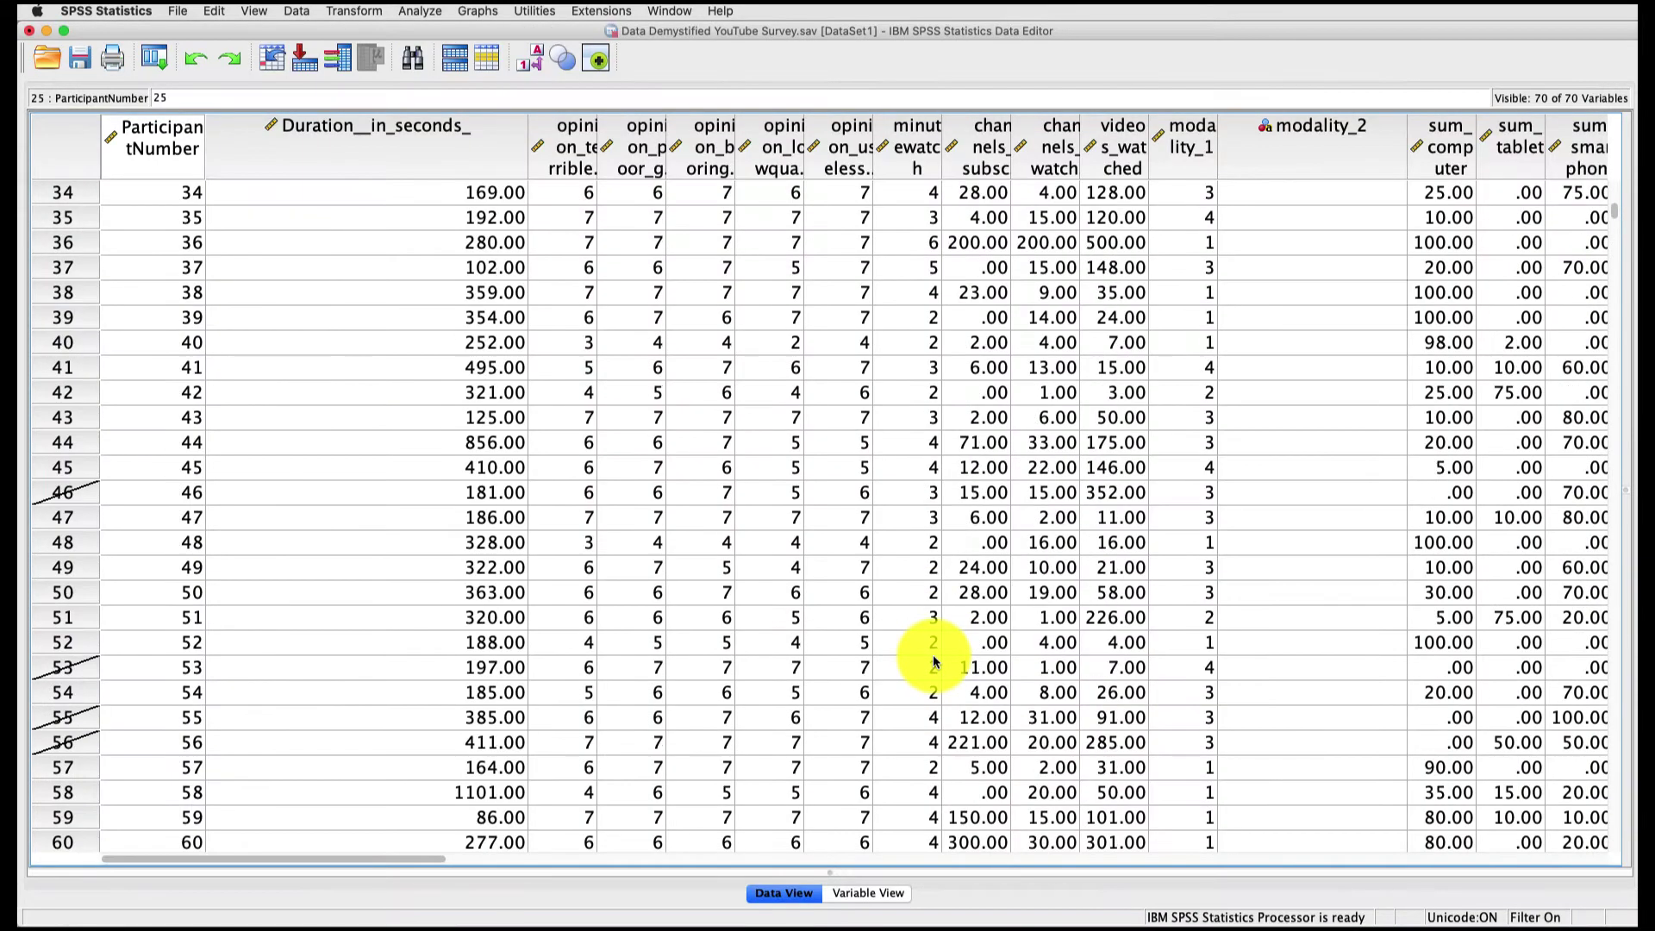
scroll(935, 662, up, 1)
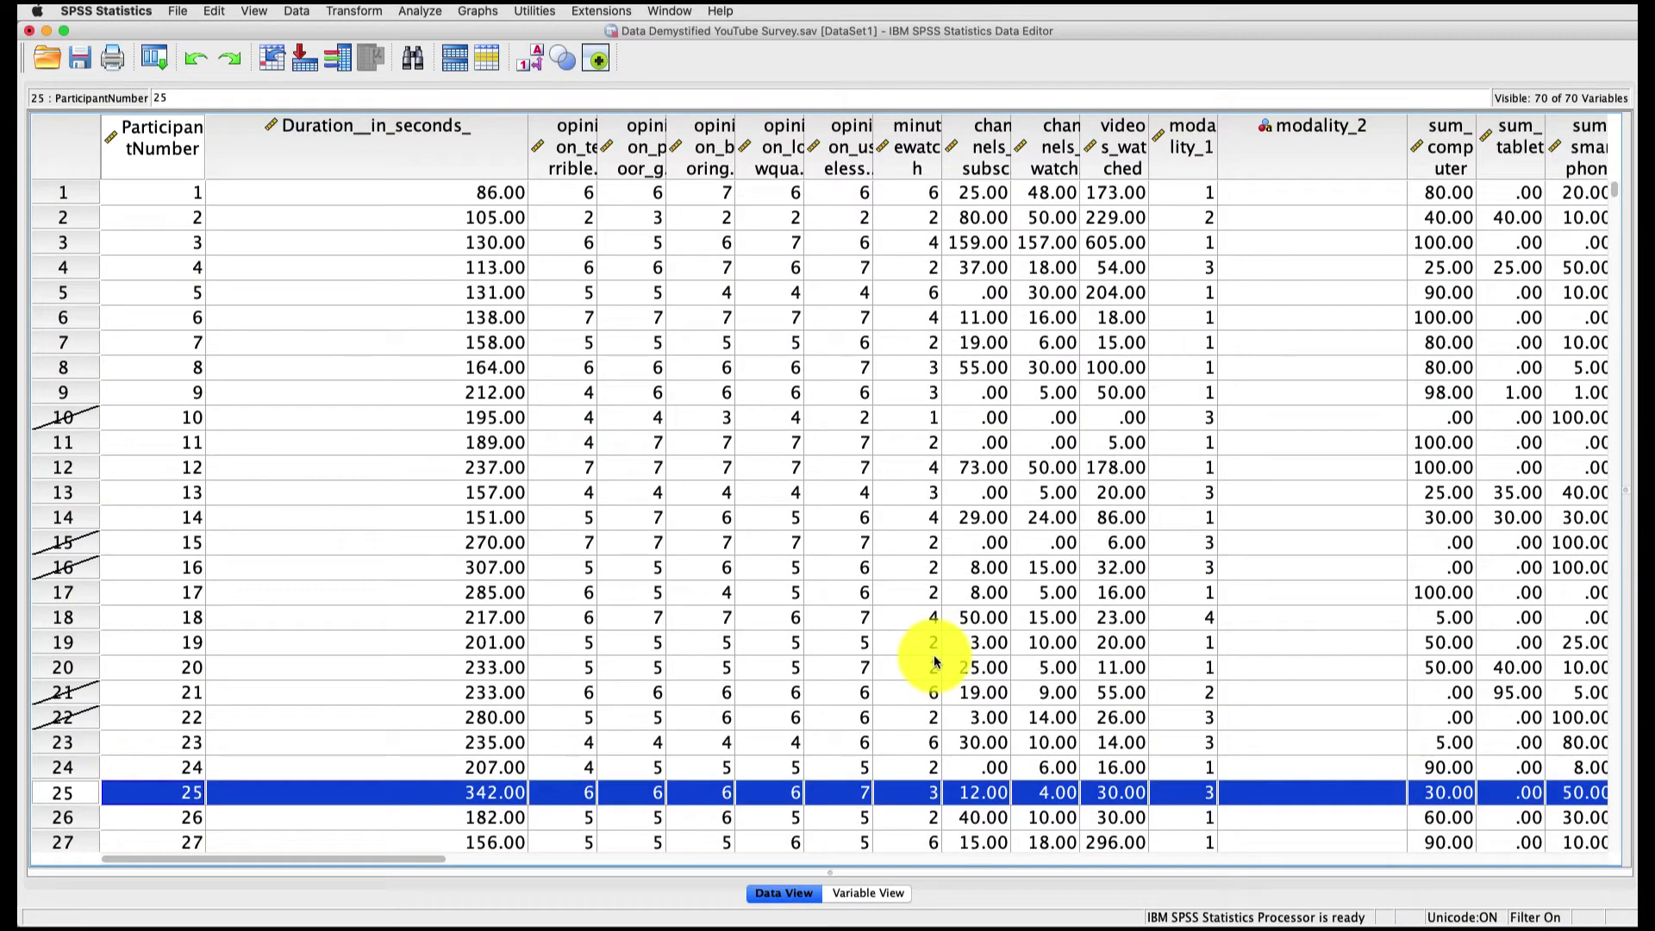
click(1449, 151)
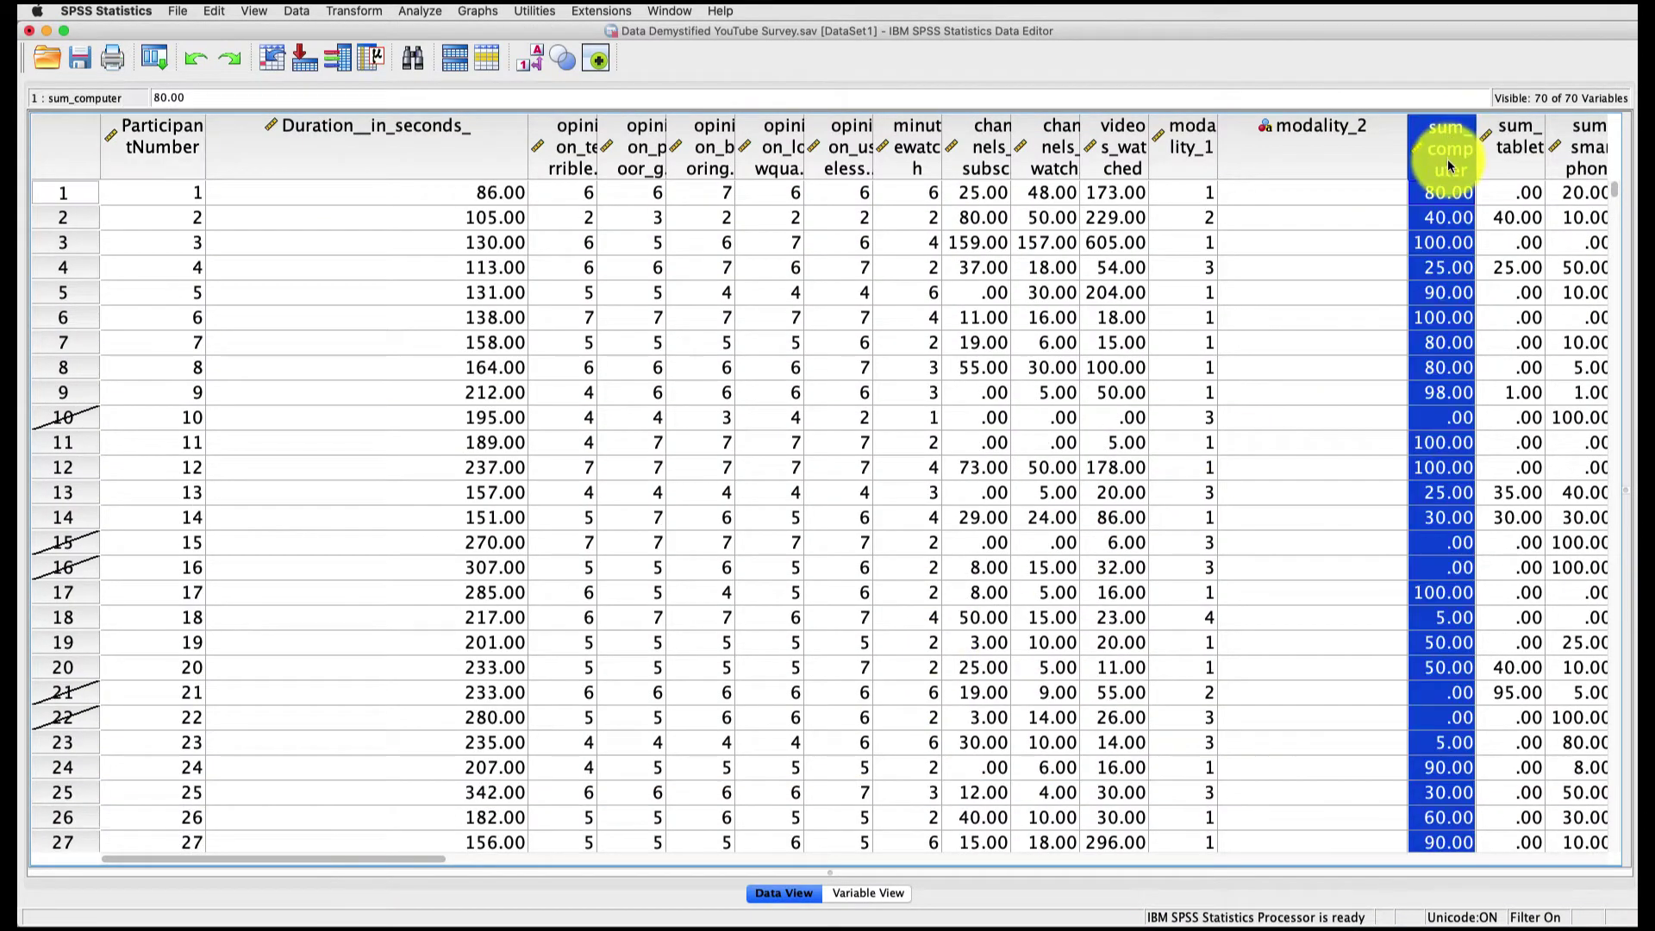
click(1461, 417)
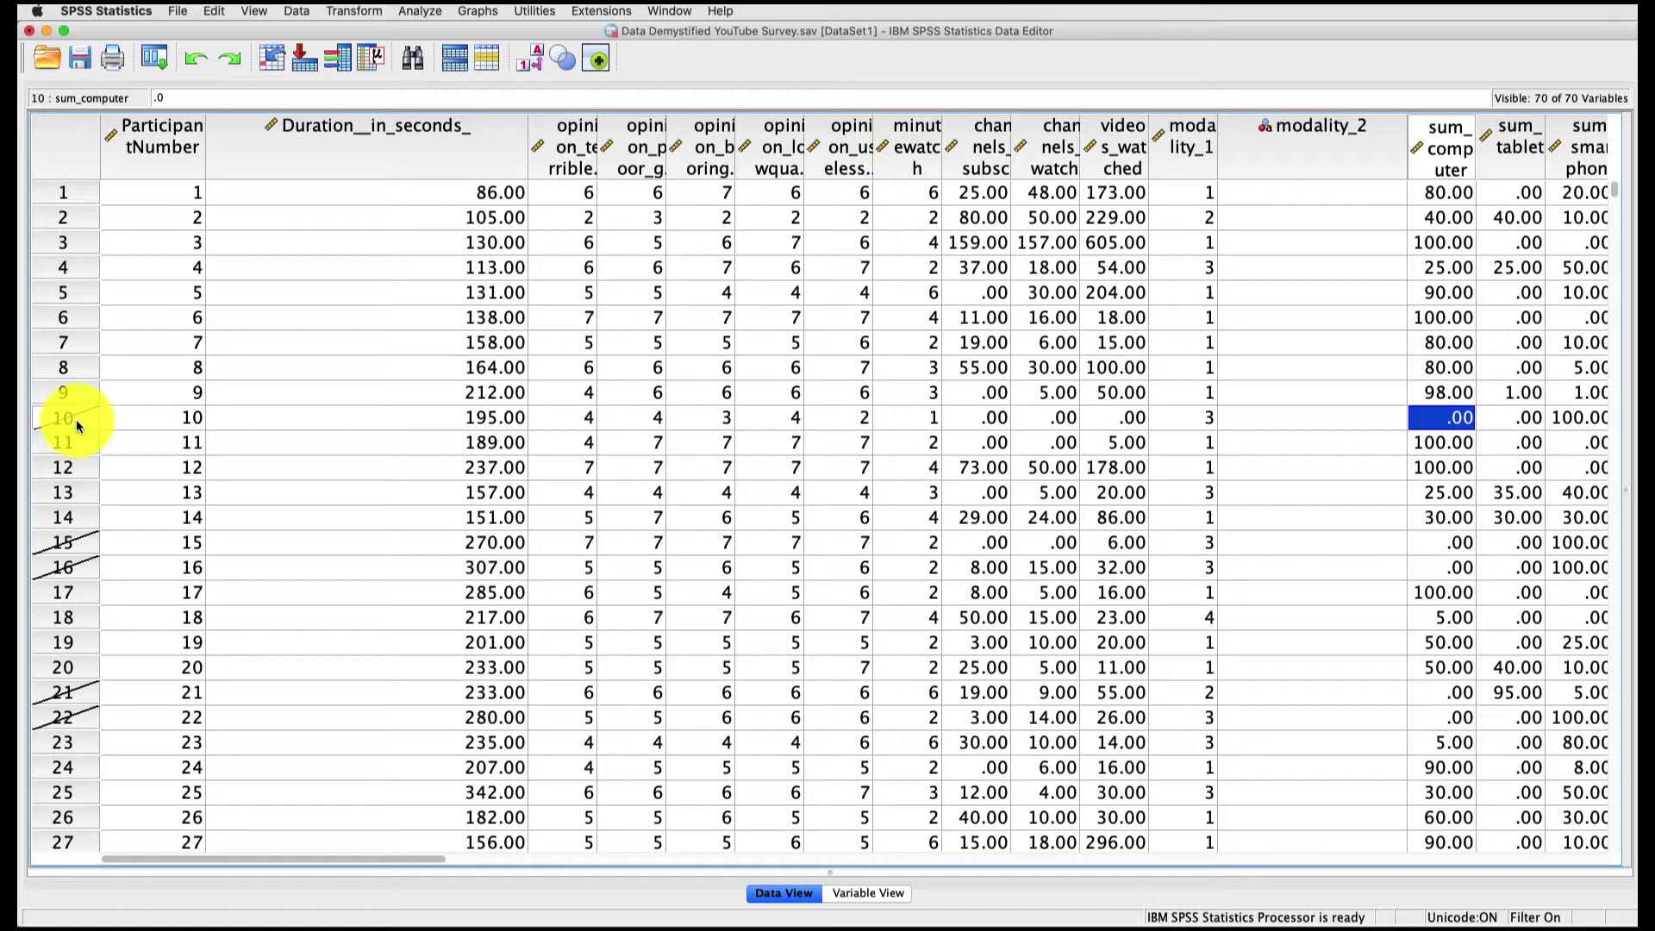
click(1457, 542)
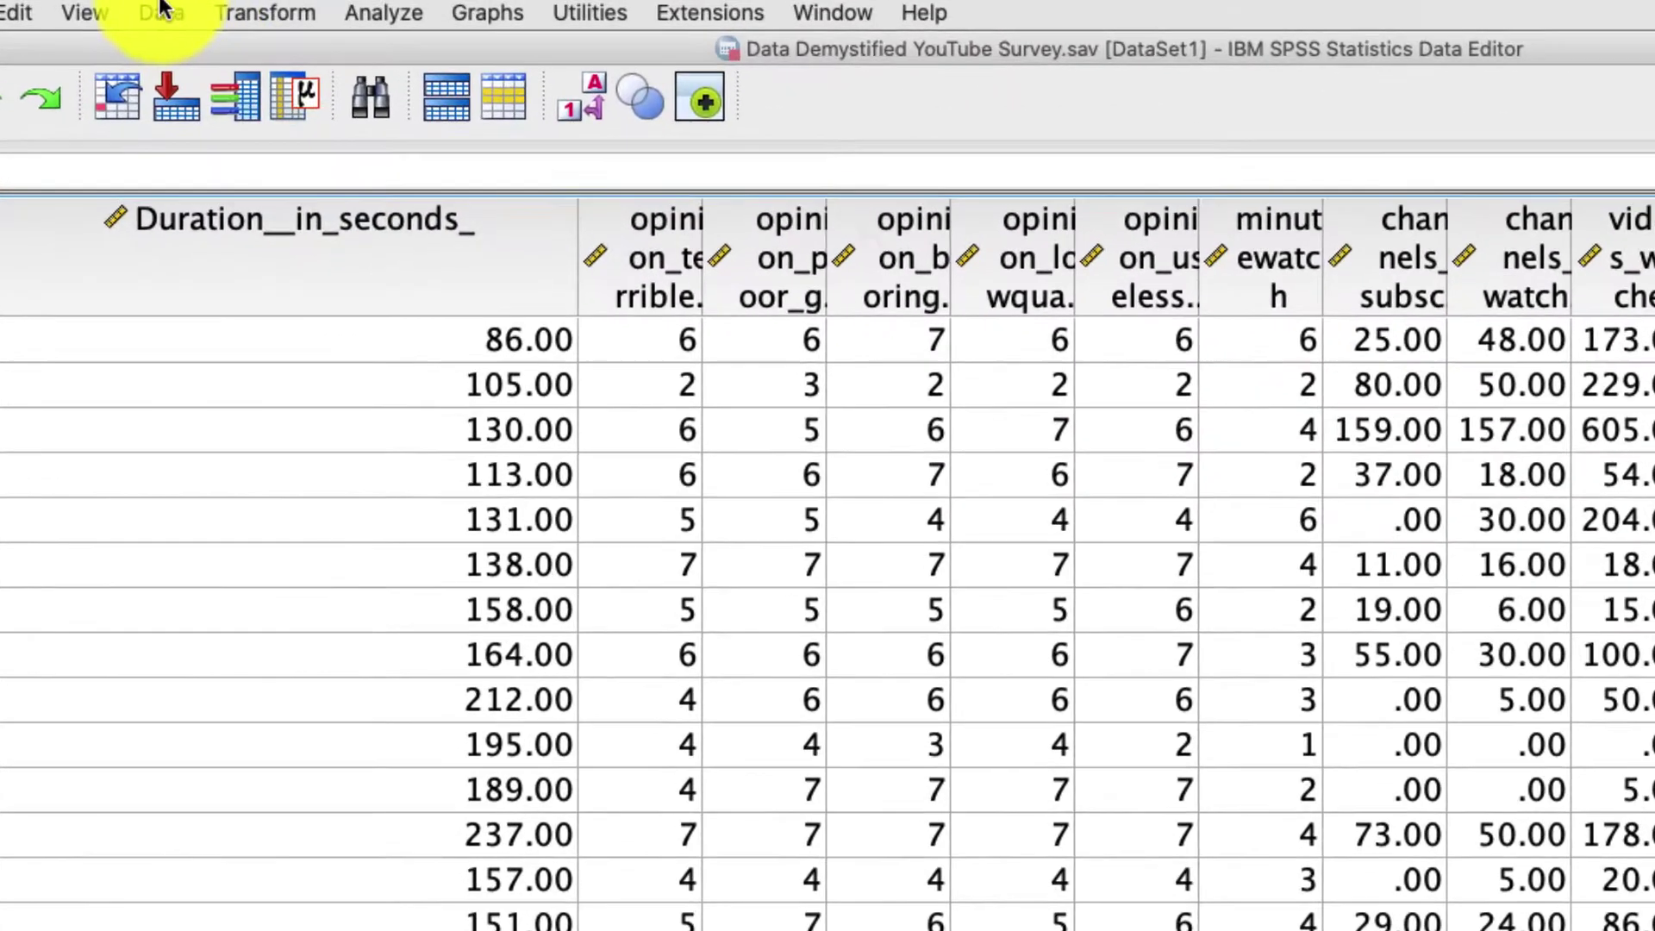
click(295, 10)
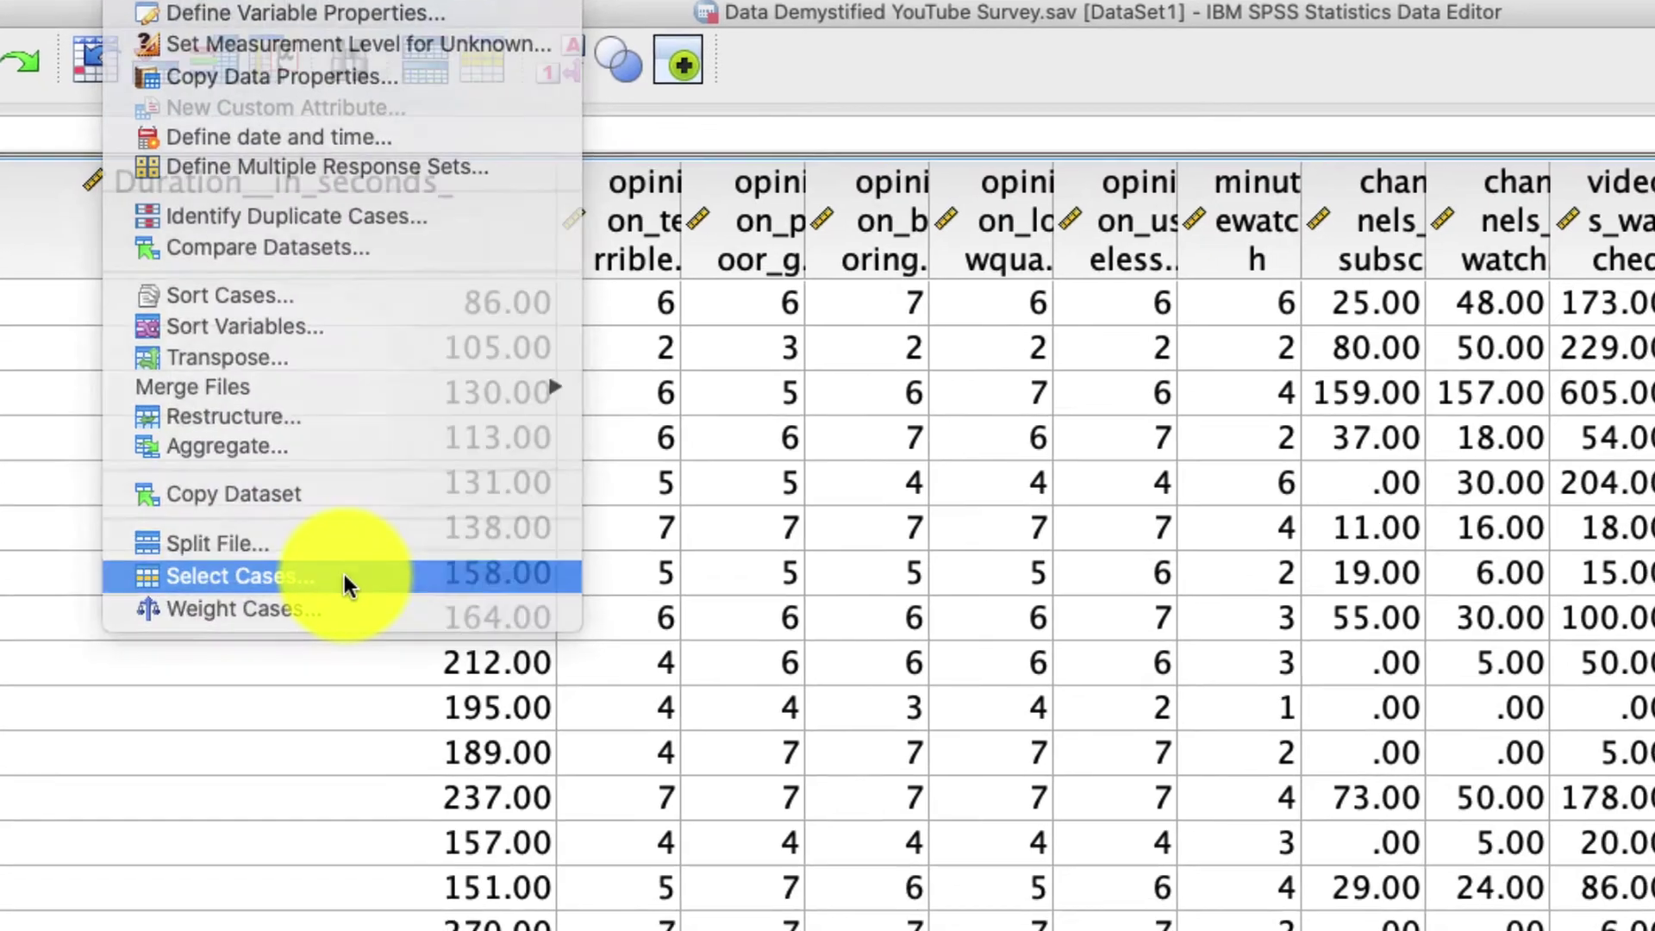
click(261, 613)
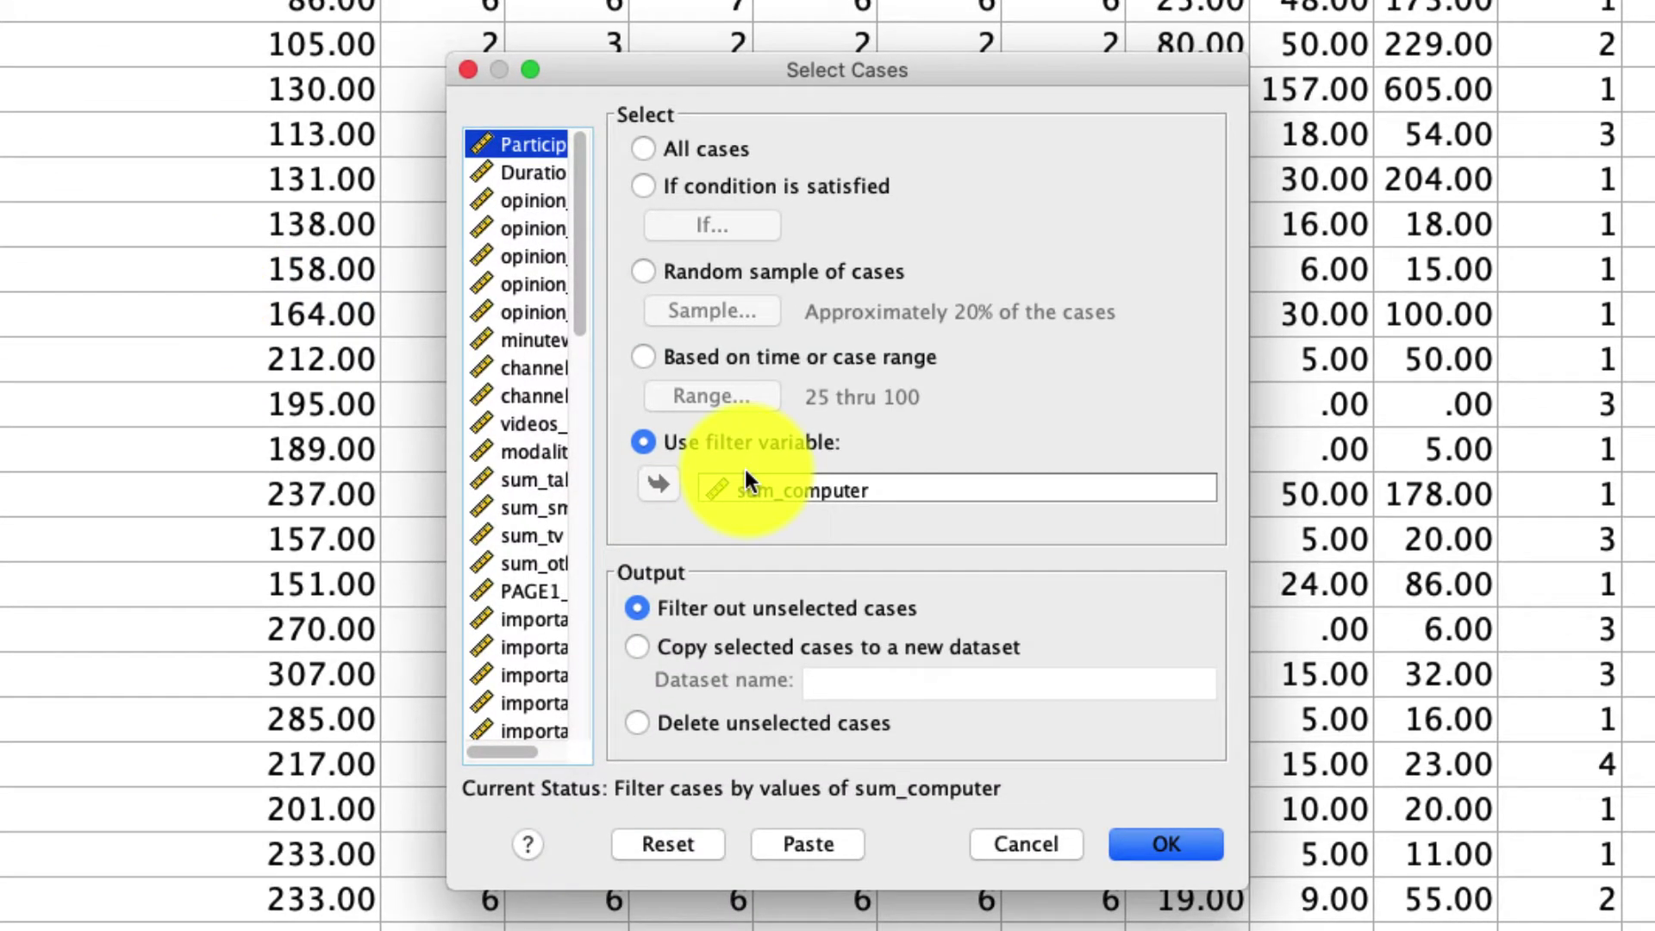
Build the If condition PAGE1_RT>10 AND PAGE1_RT<600 for selecting cases
click(674, 193)
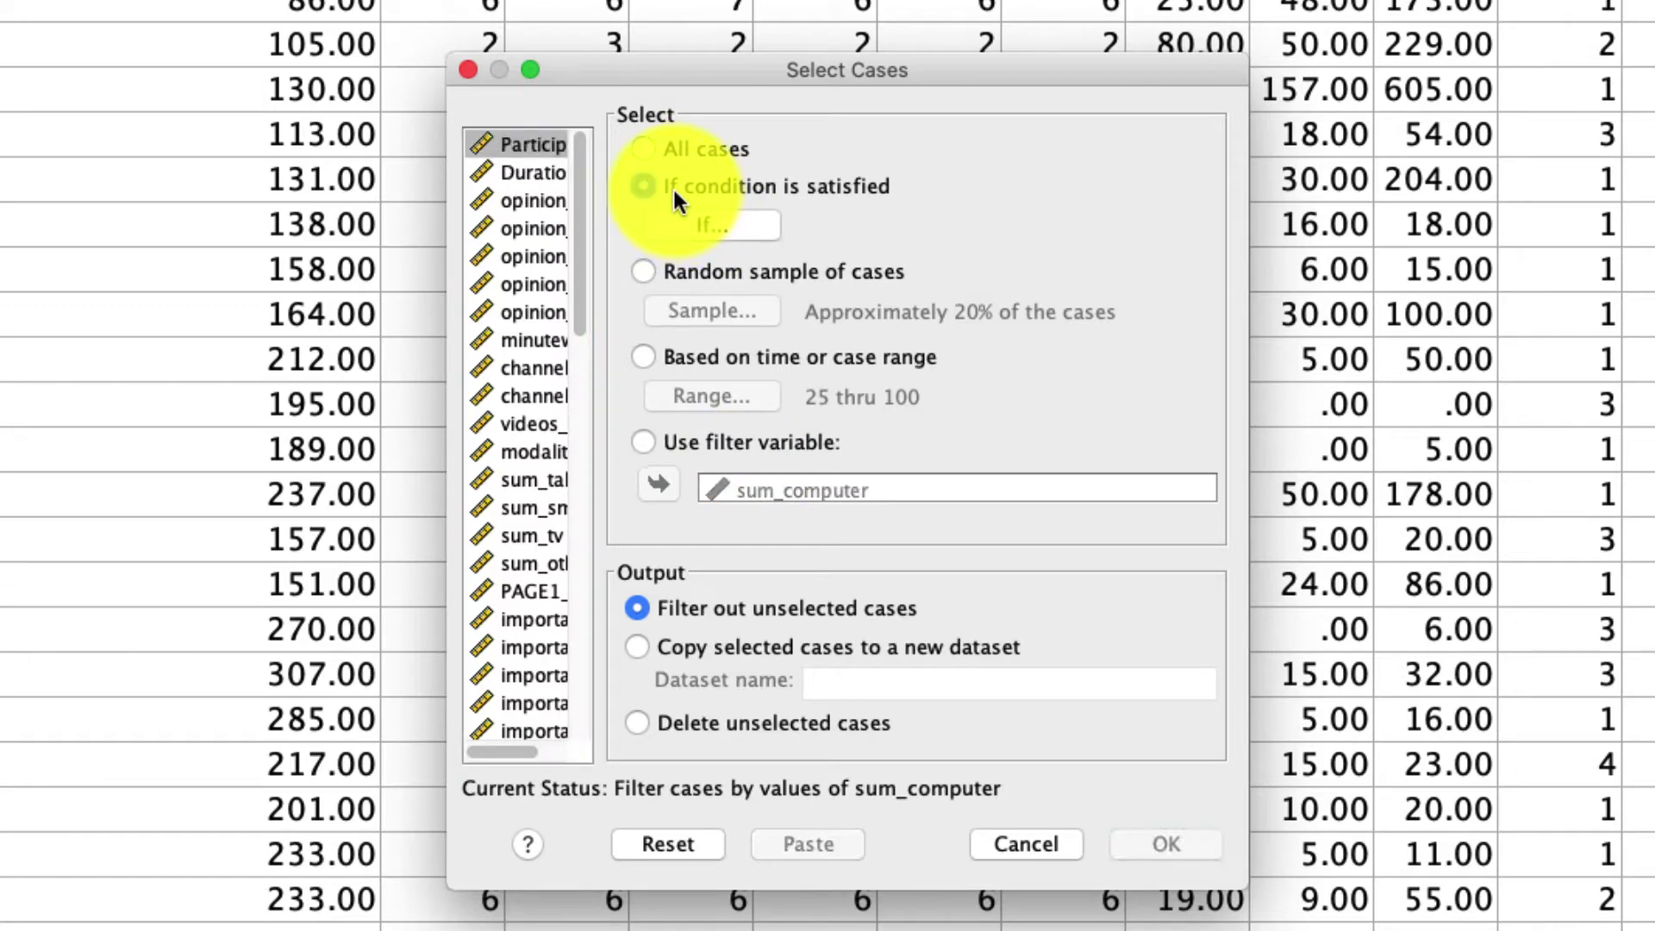
click(673, 189)
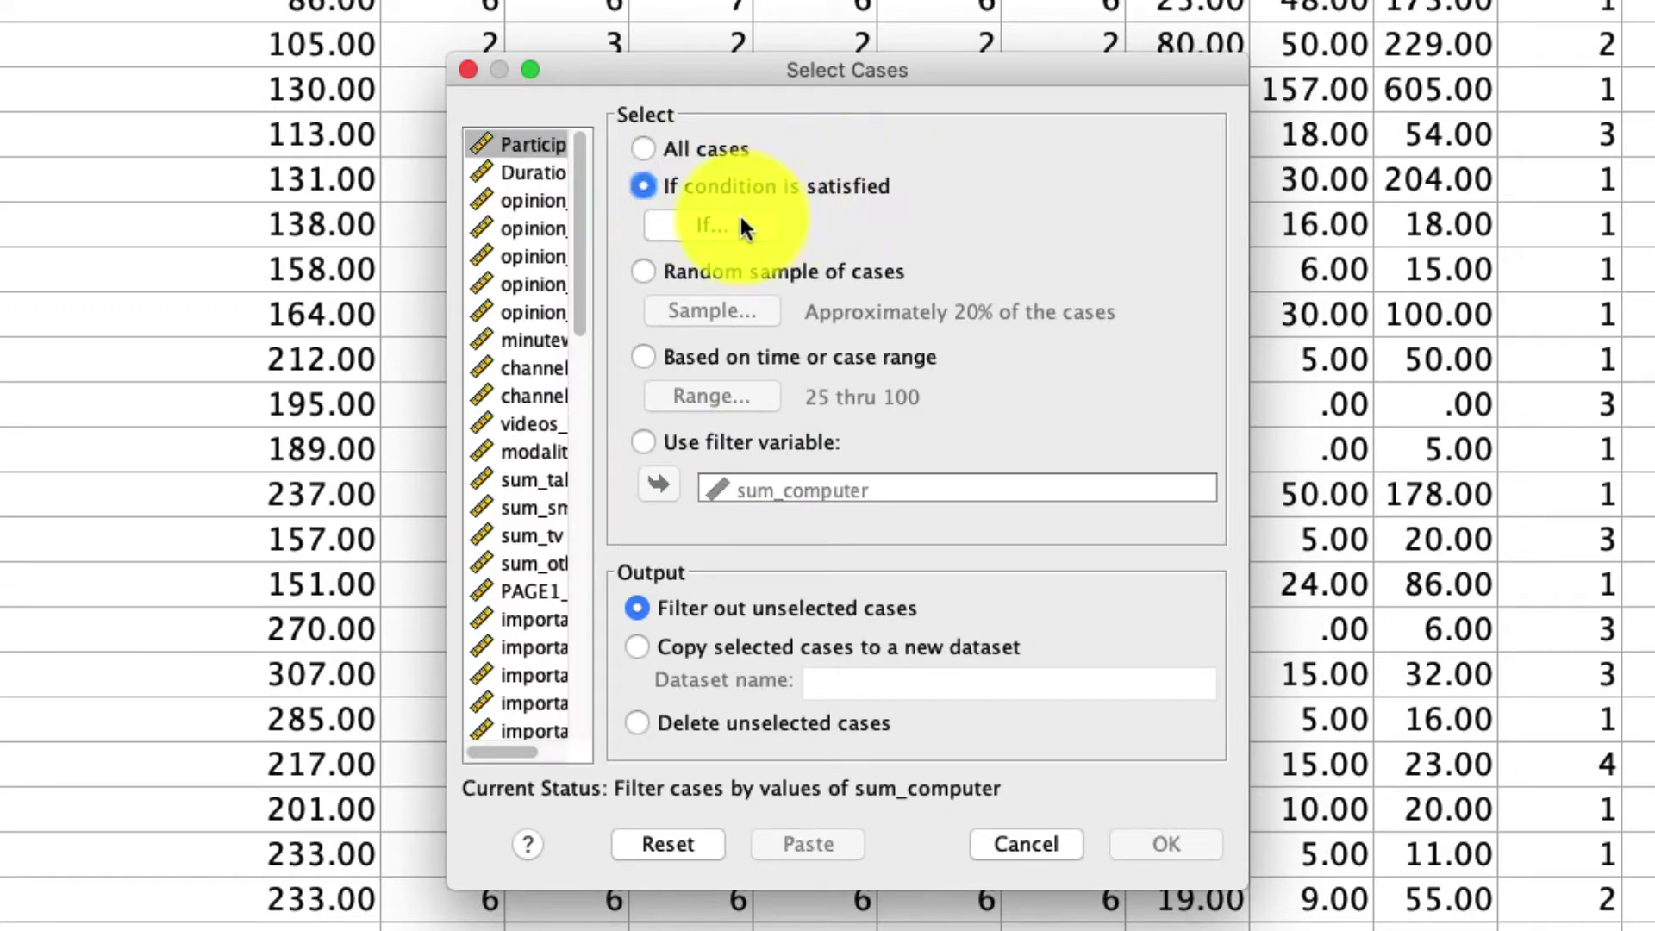
click(721, 226)
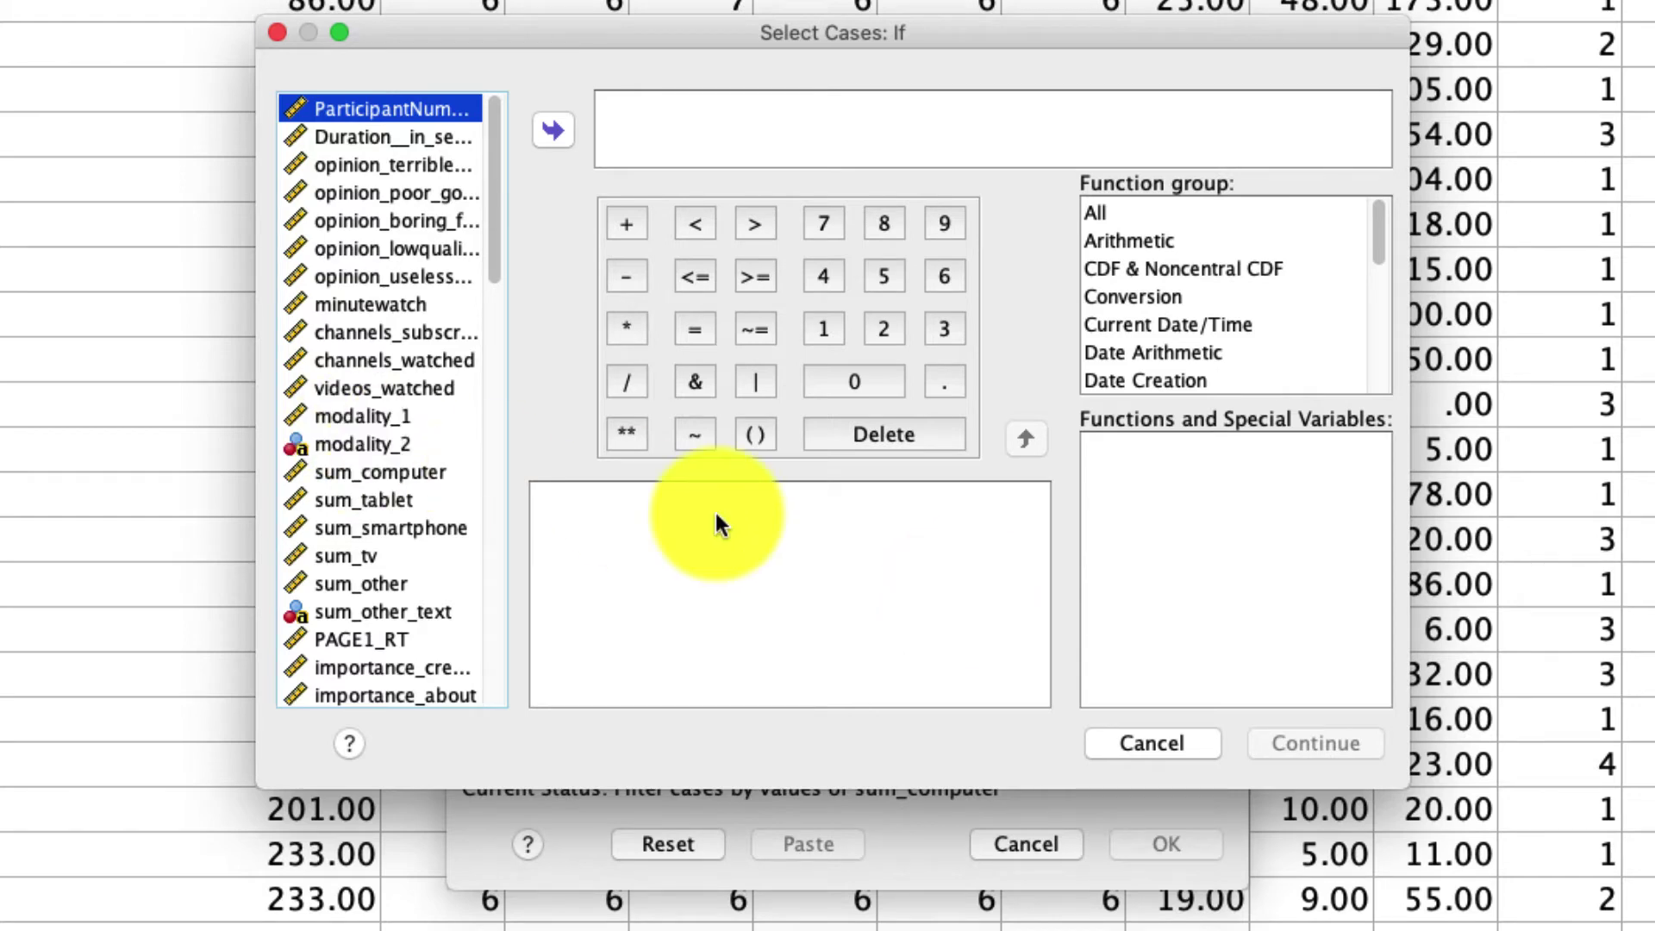
click(399, 638)
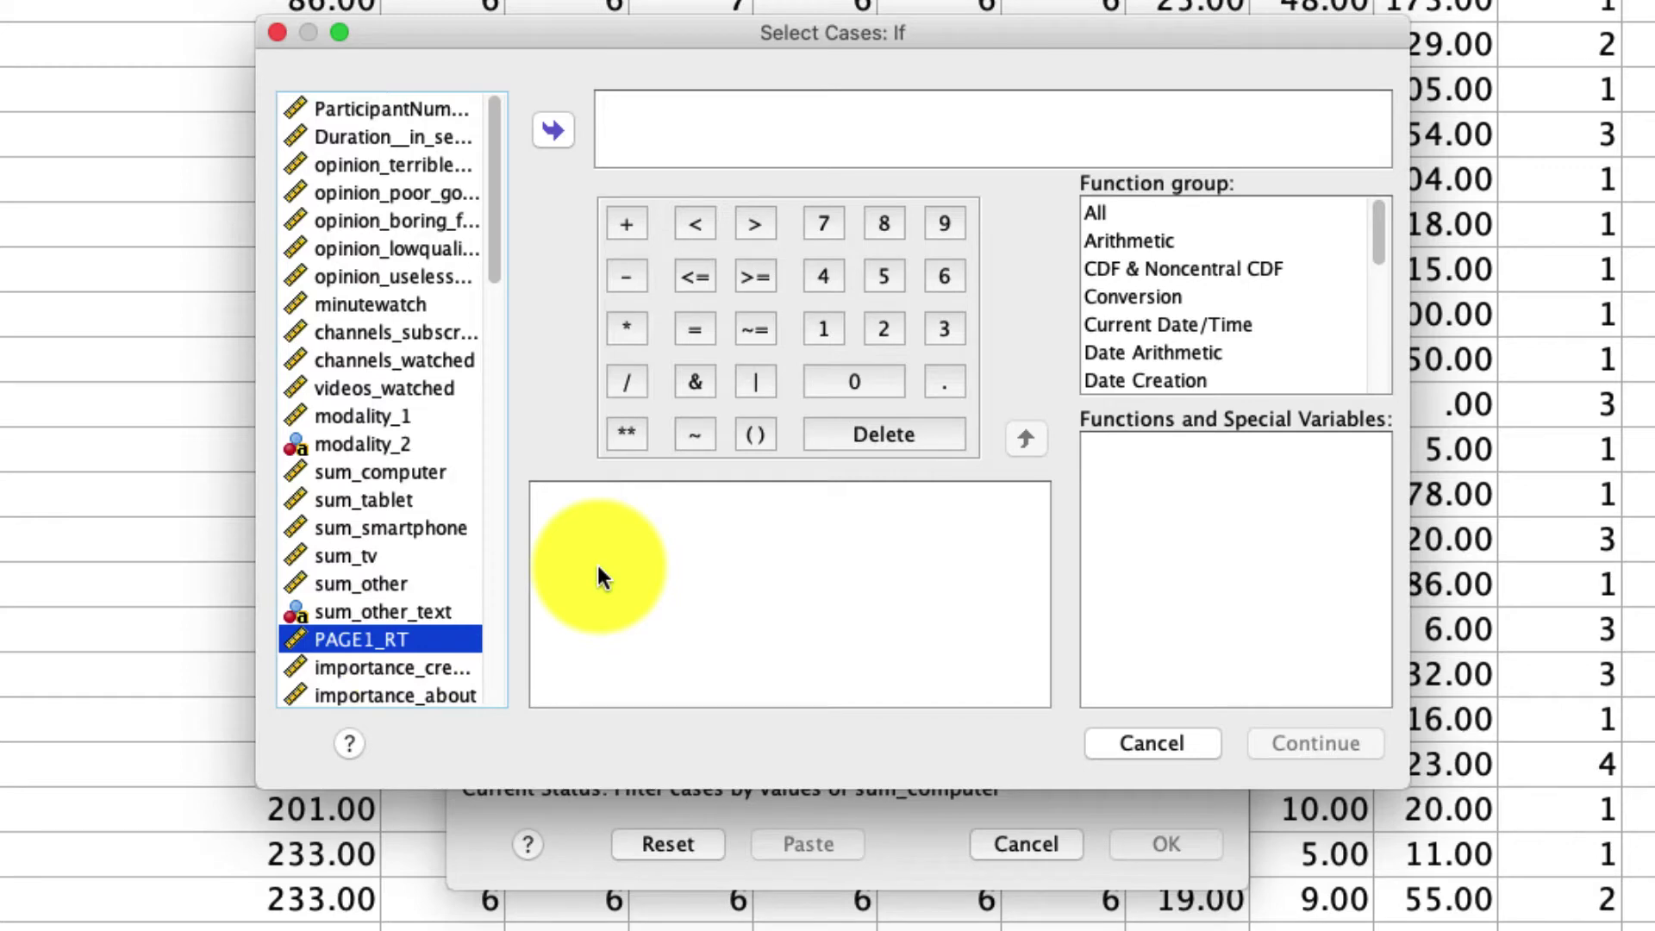
click(552, 131)
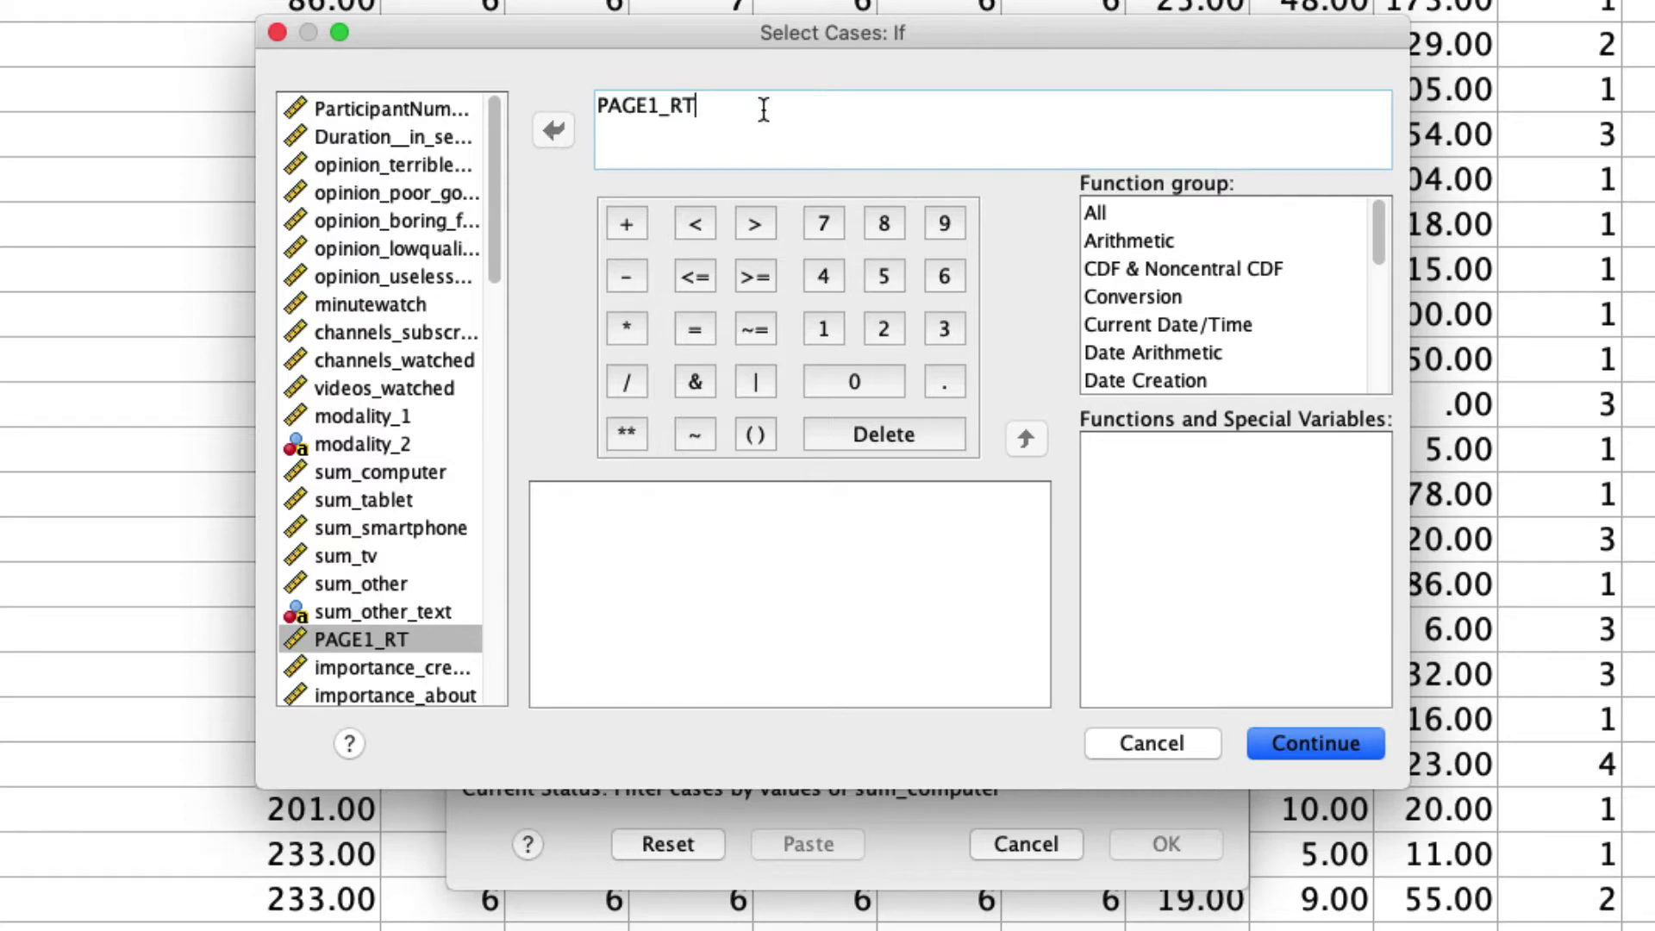
text(>10)
text(AND)
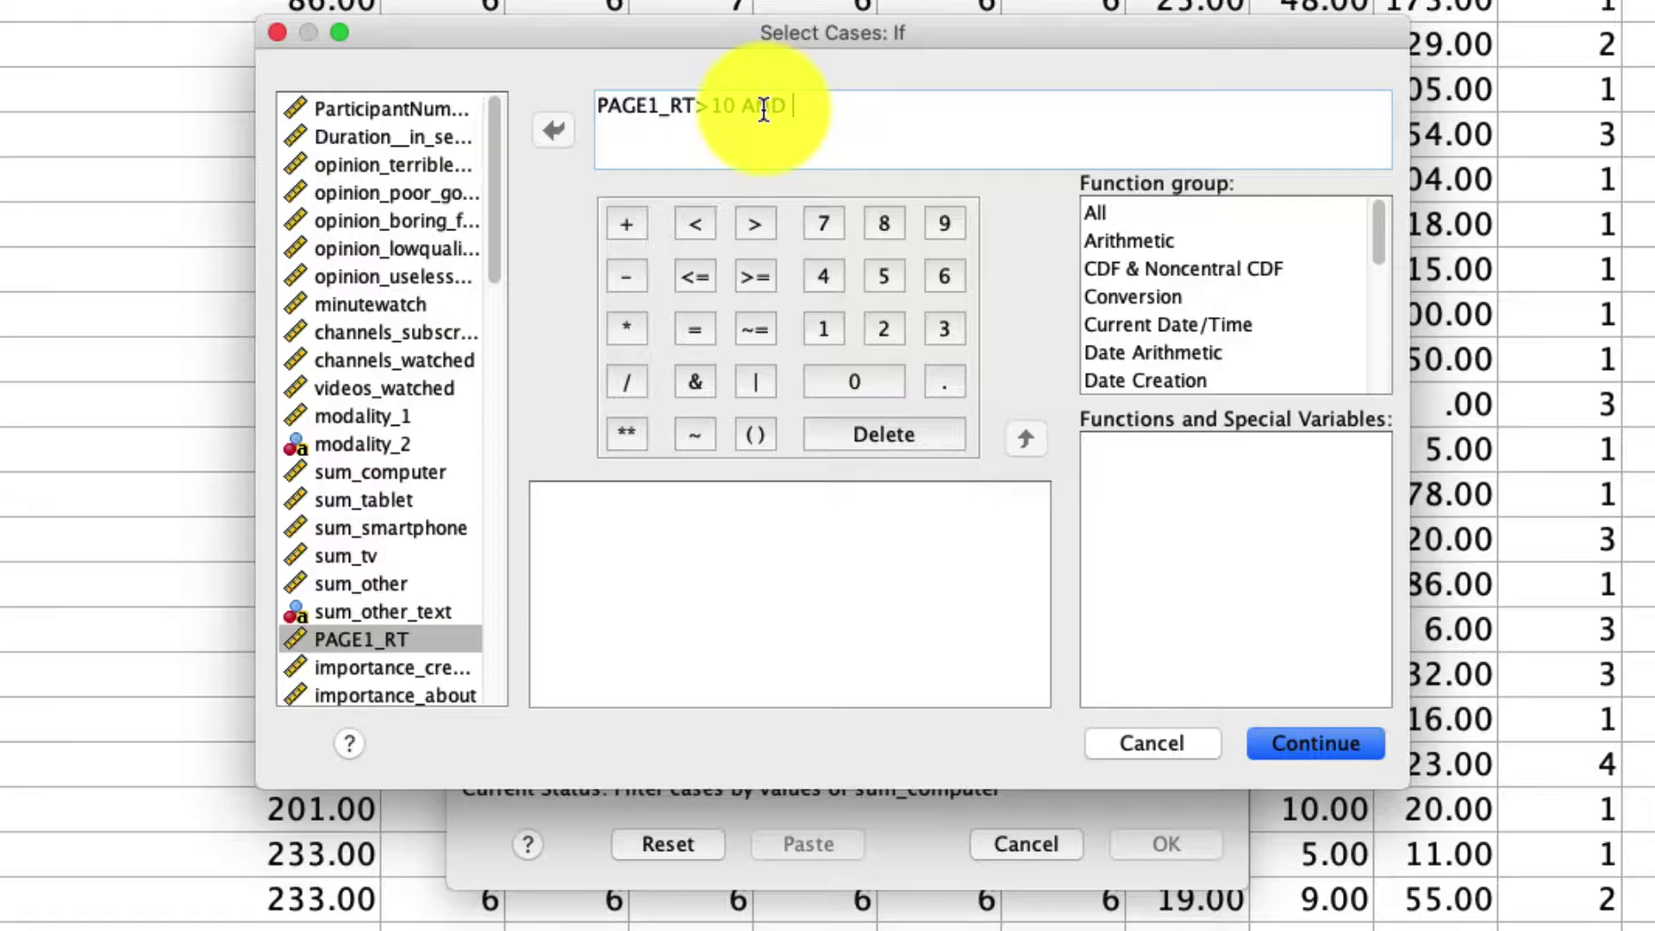
double_click(370, 638)
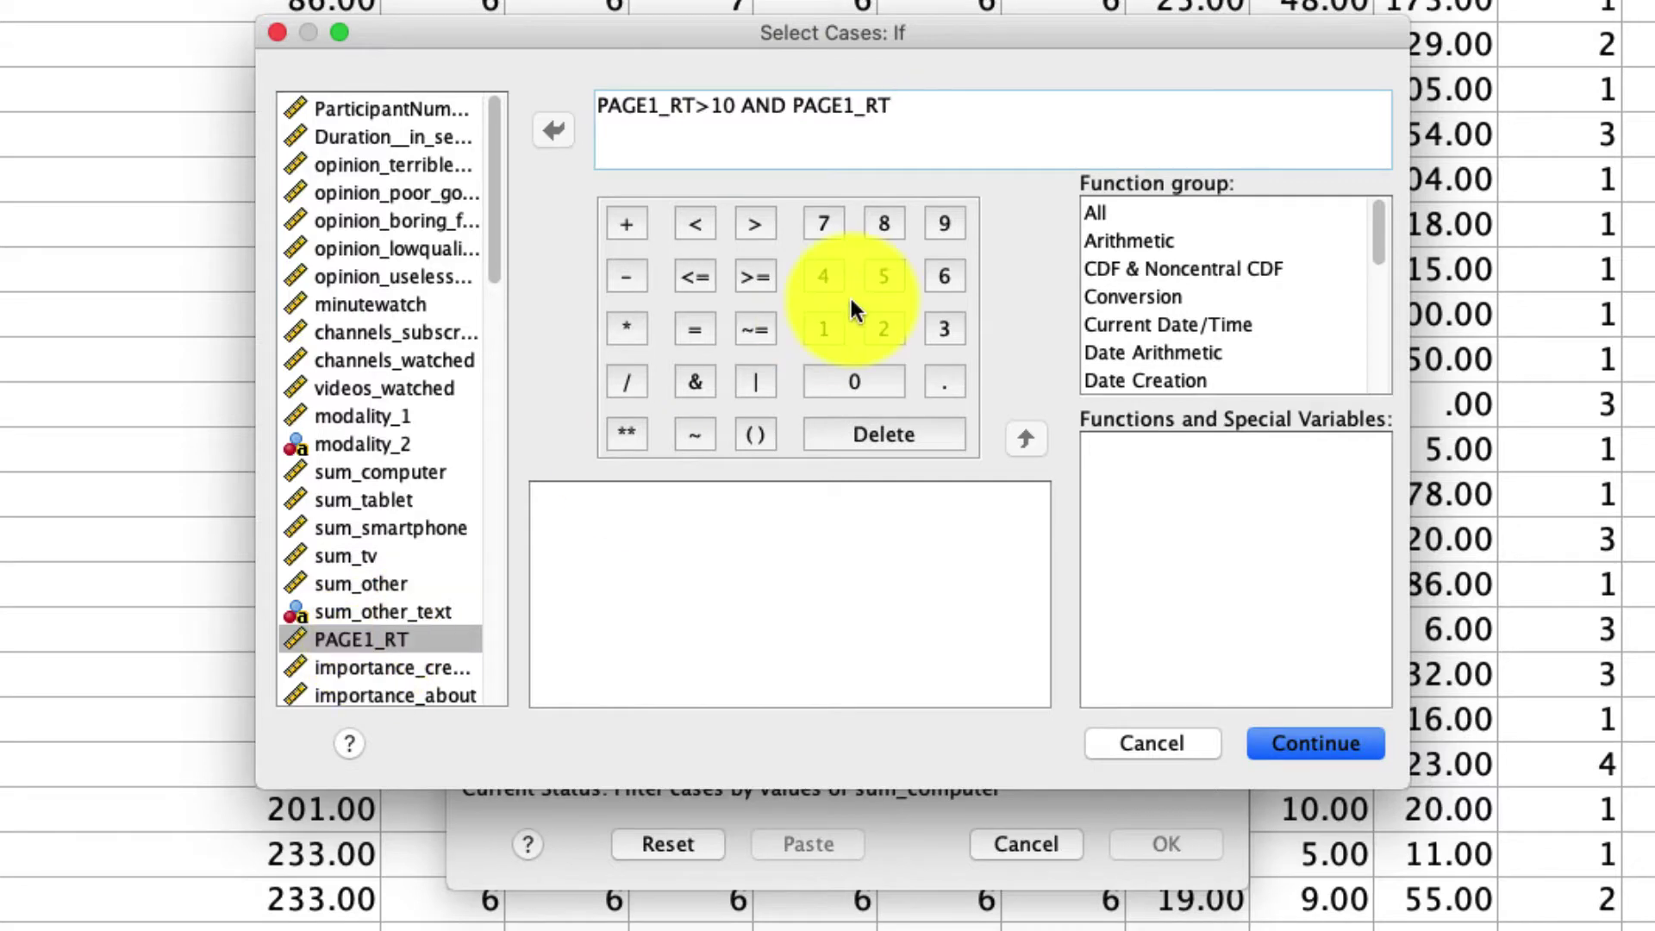
text(<600)
Apply the PAGE1_RT condition and verify row 316 (832.71) is struck out in Data View
click(1370, 744)
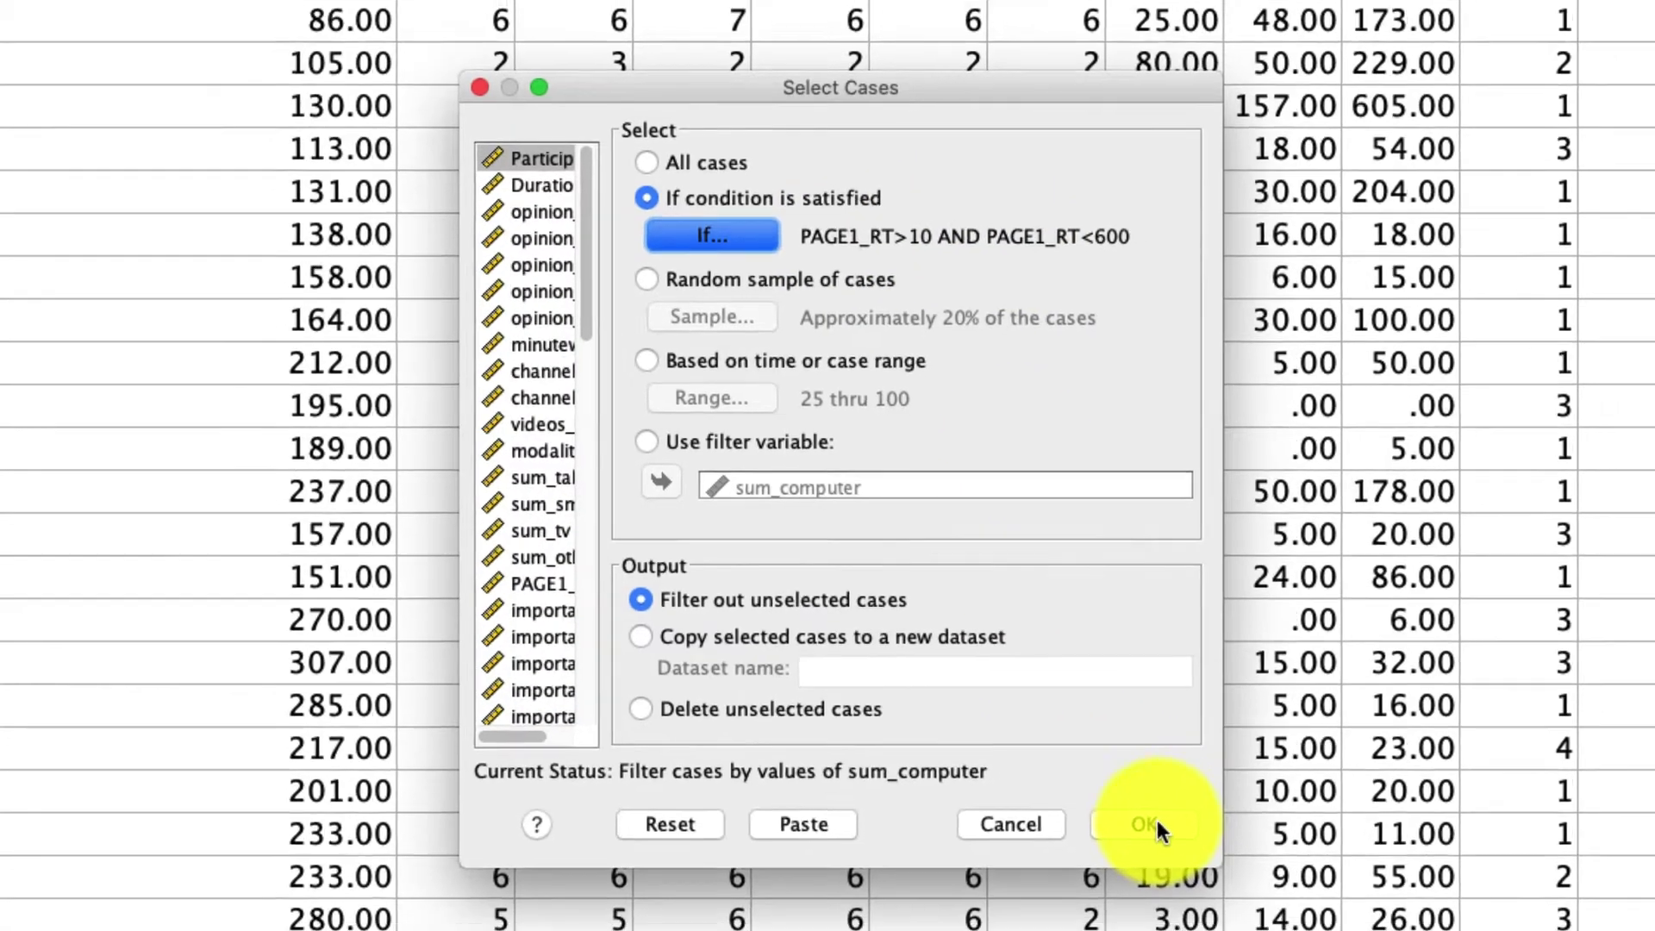
click(1157, 832)
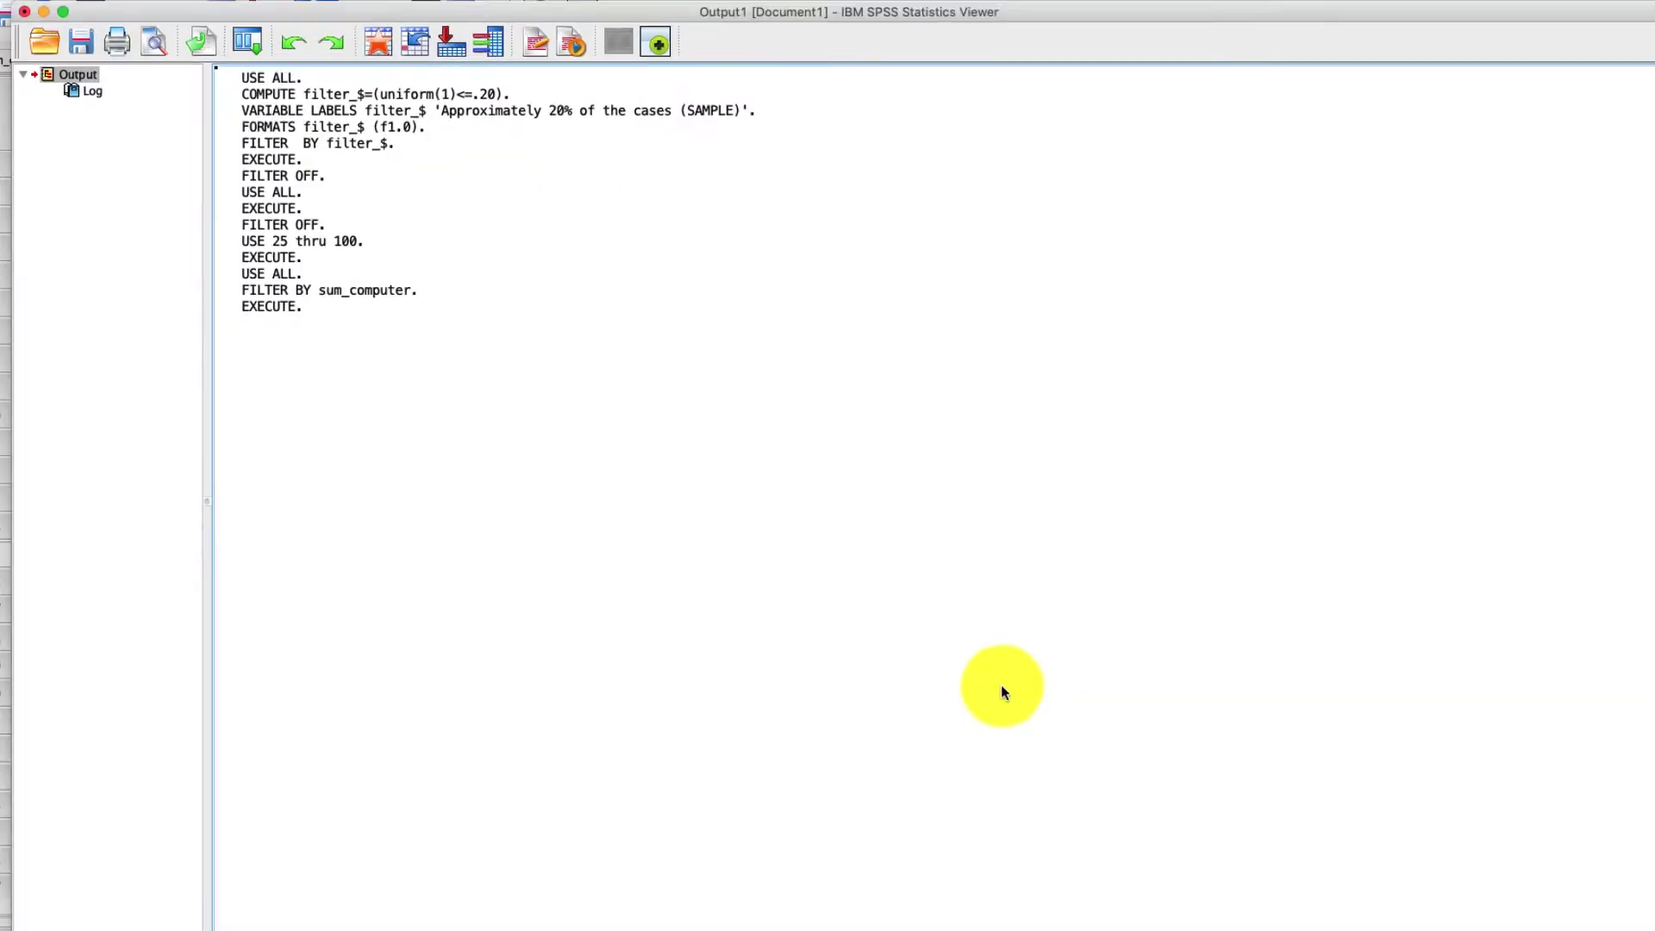
key(super+grave)
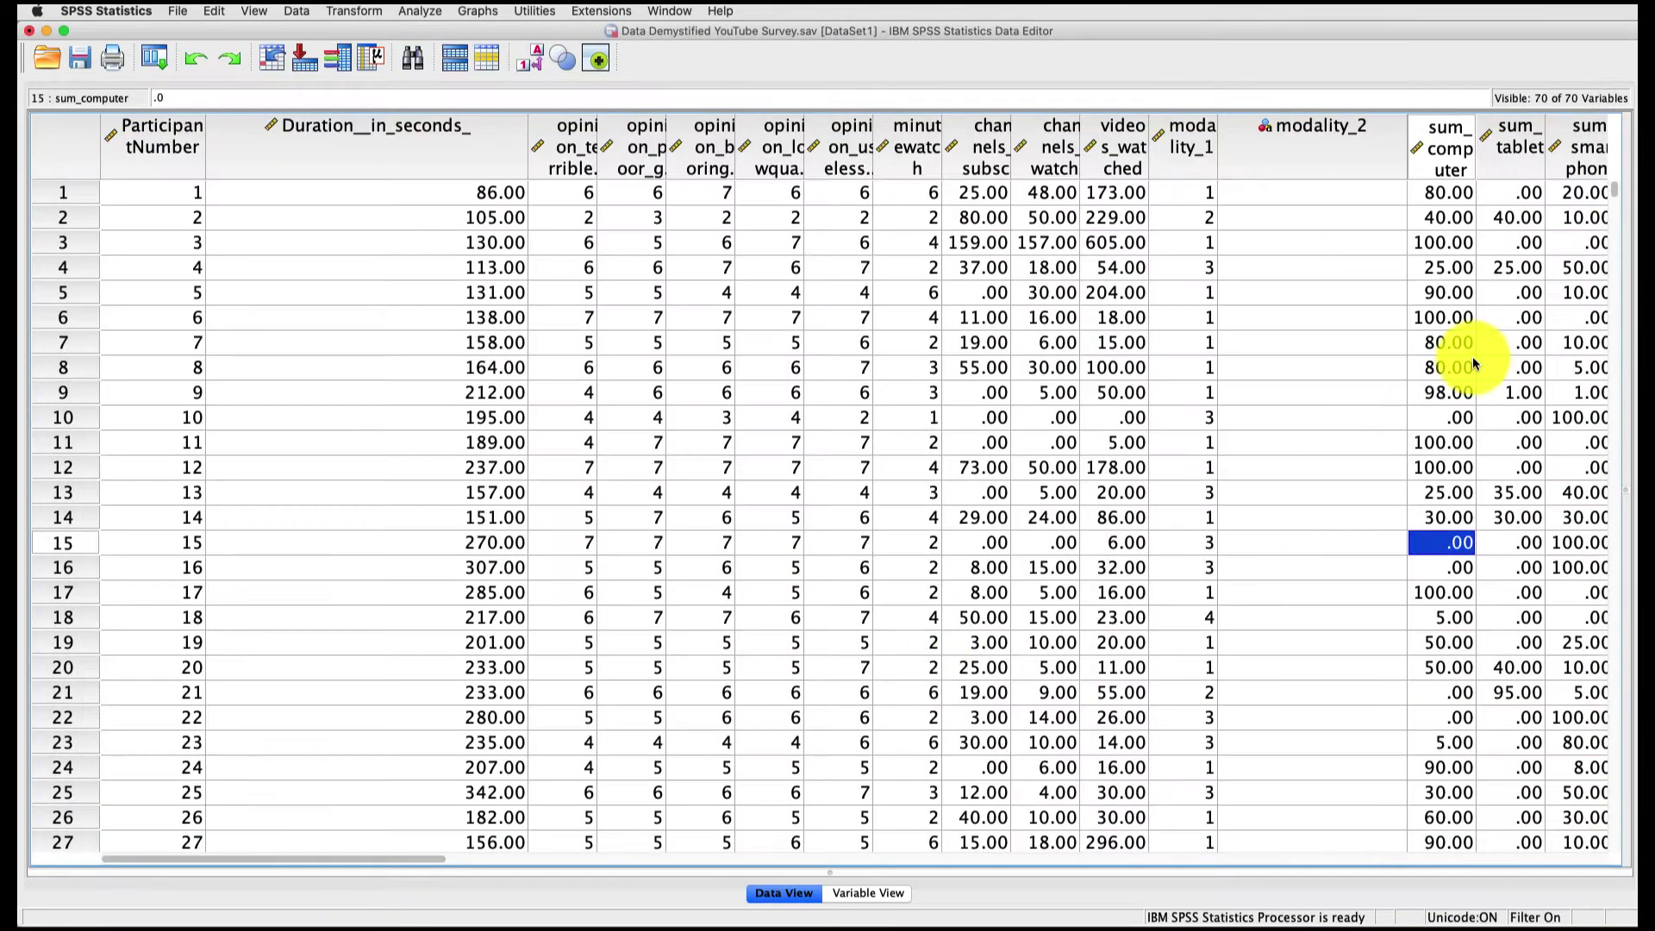
drag(412, 852, 550, 845)
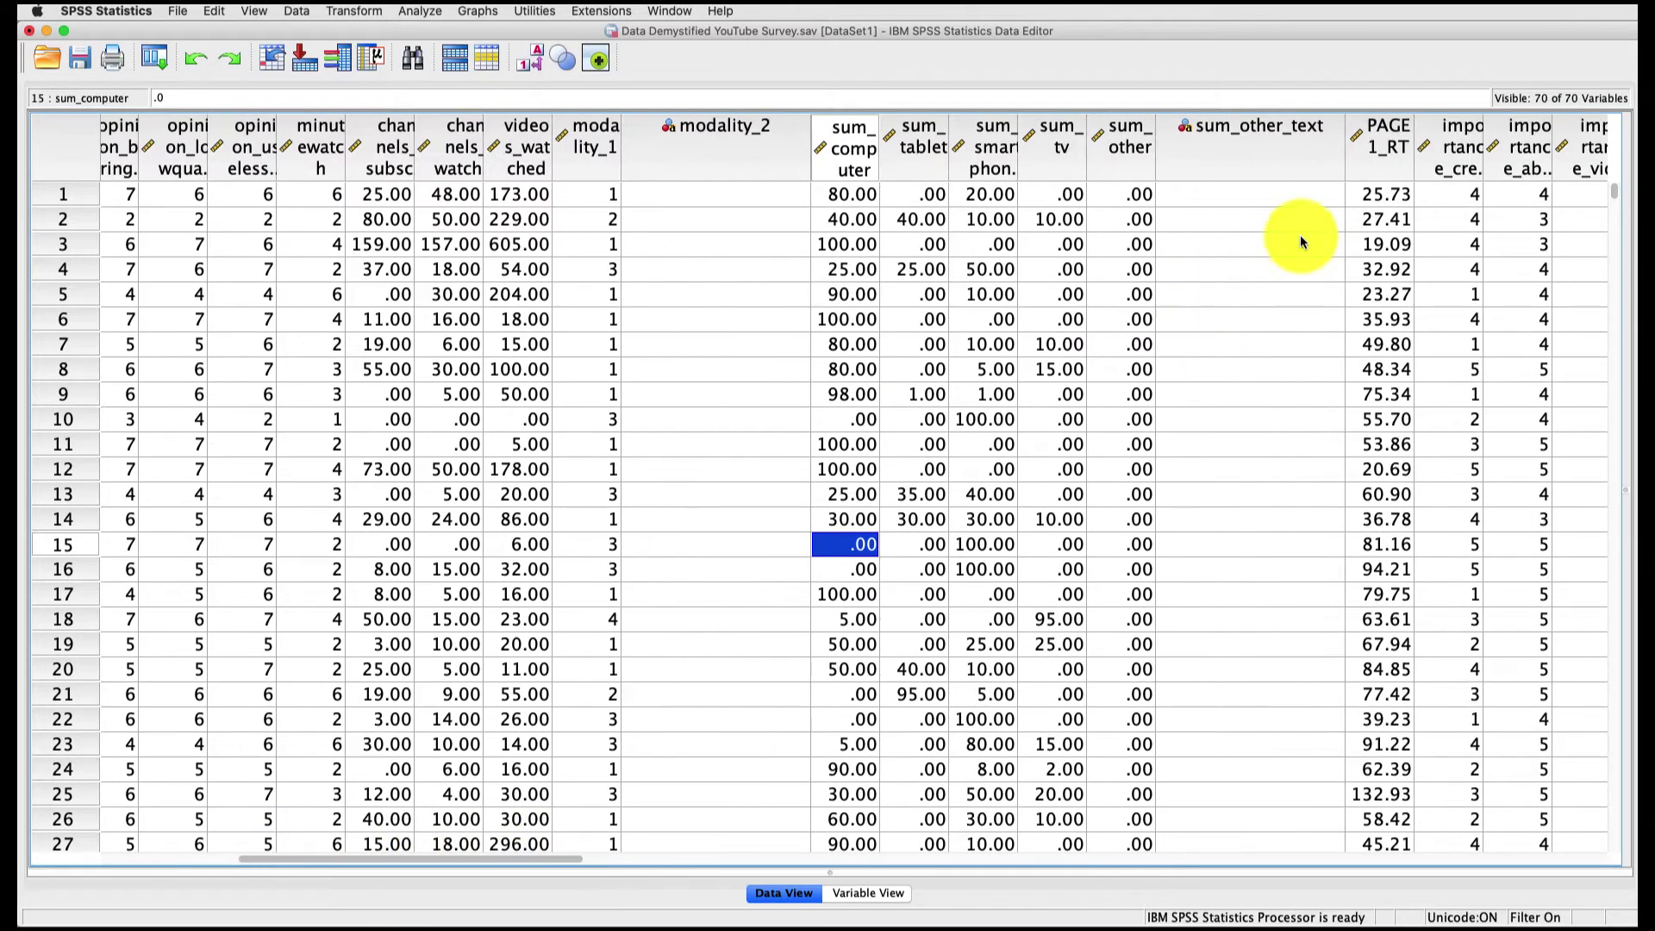
drag(1379, 195, 1380, 606)
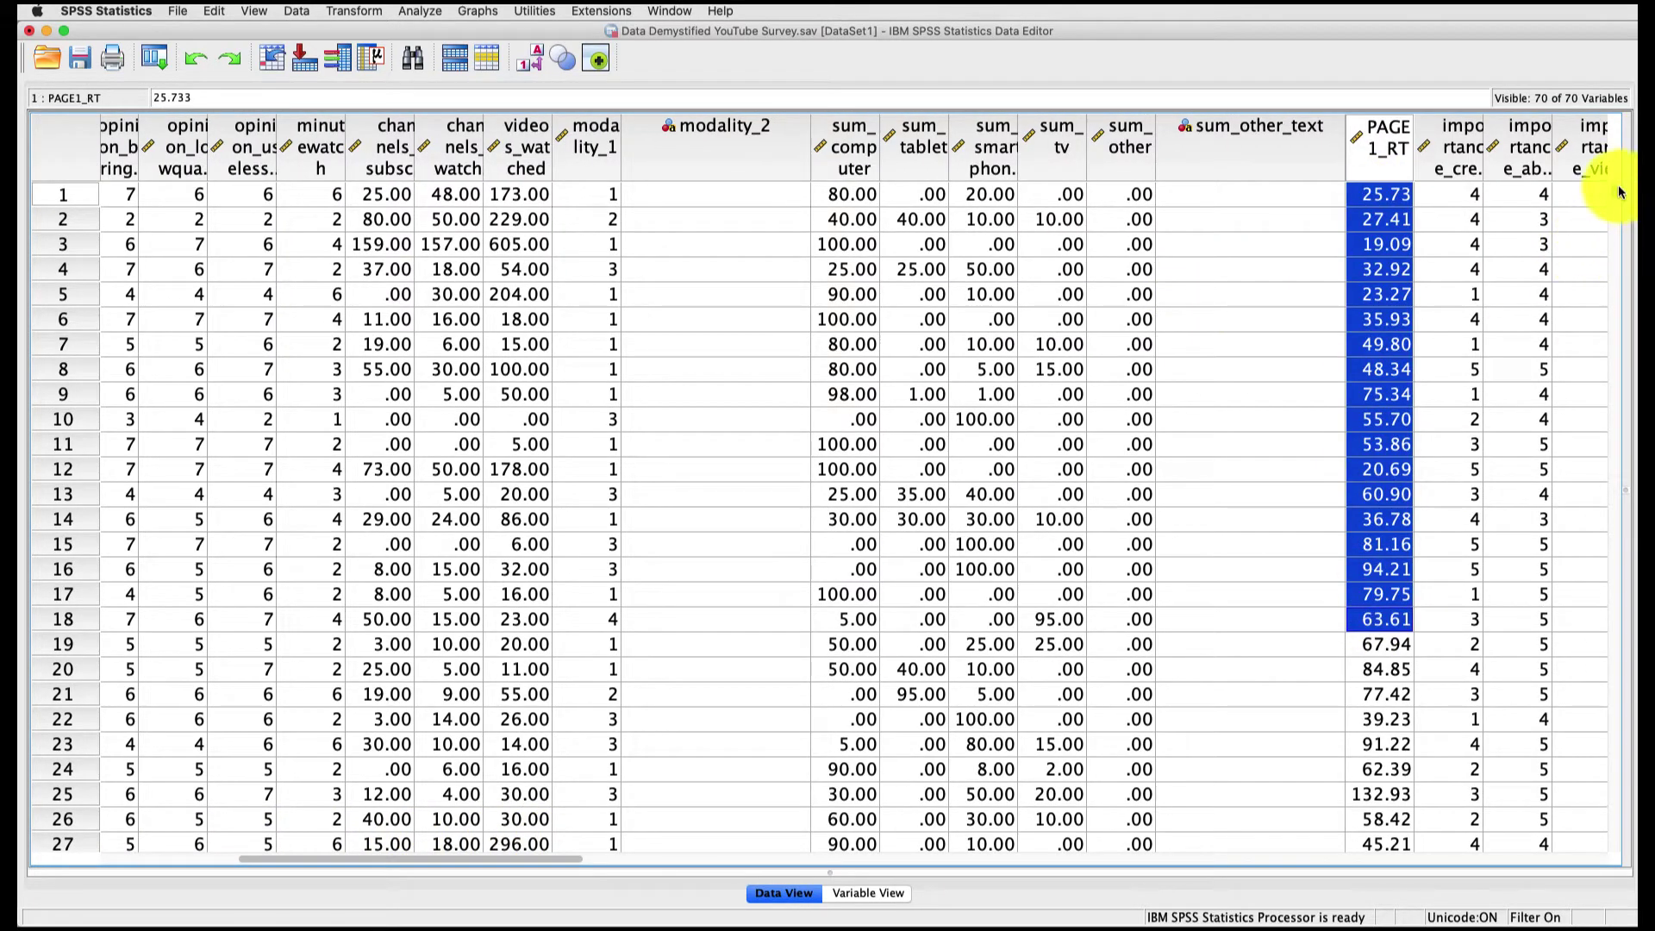
drag(1614, 192, 1614, 379)
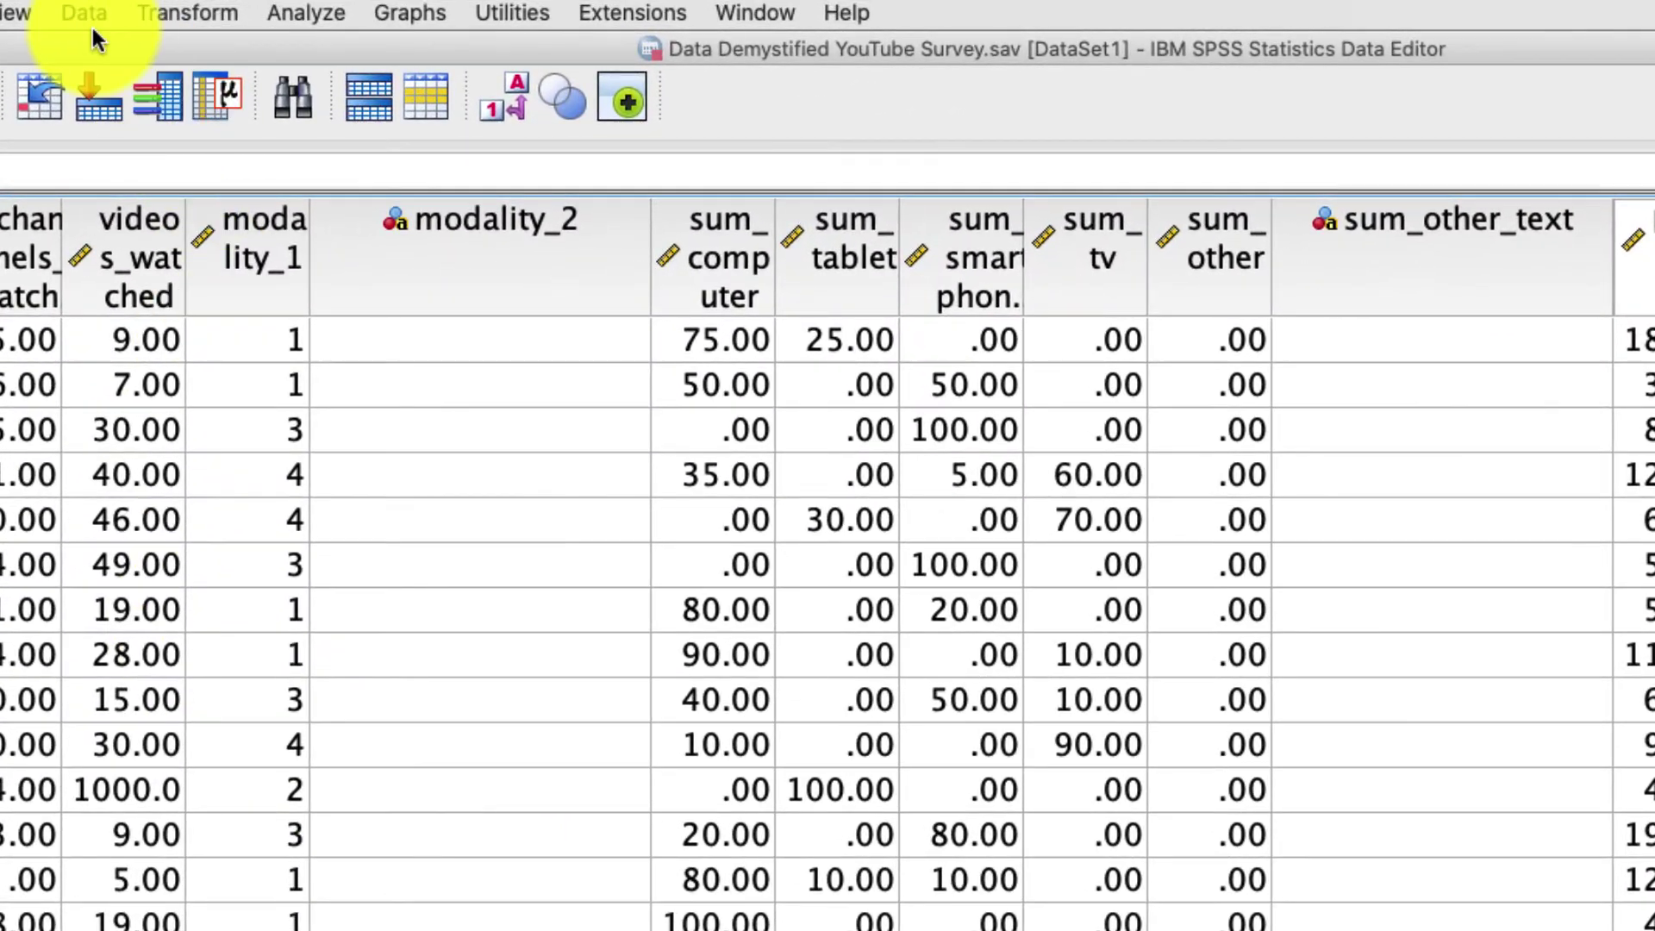
Copy the cases meeting the PAGE1_RT condition into a new dataset named TEMP_NEW
click(295, 10)
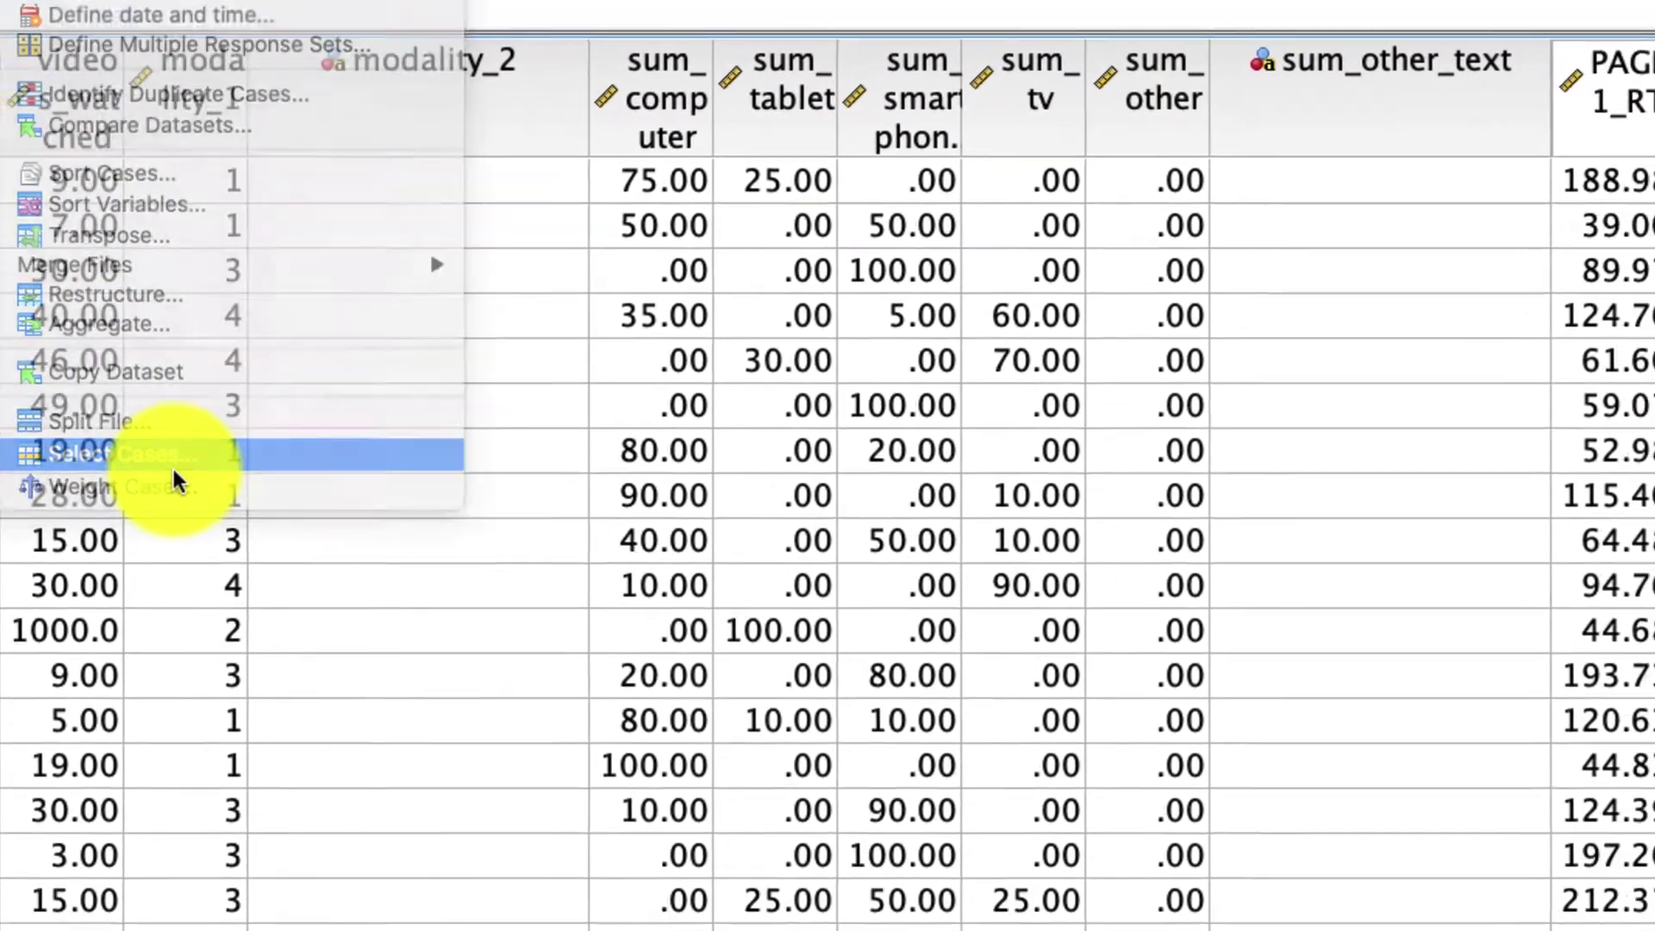
click(198, 614)
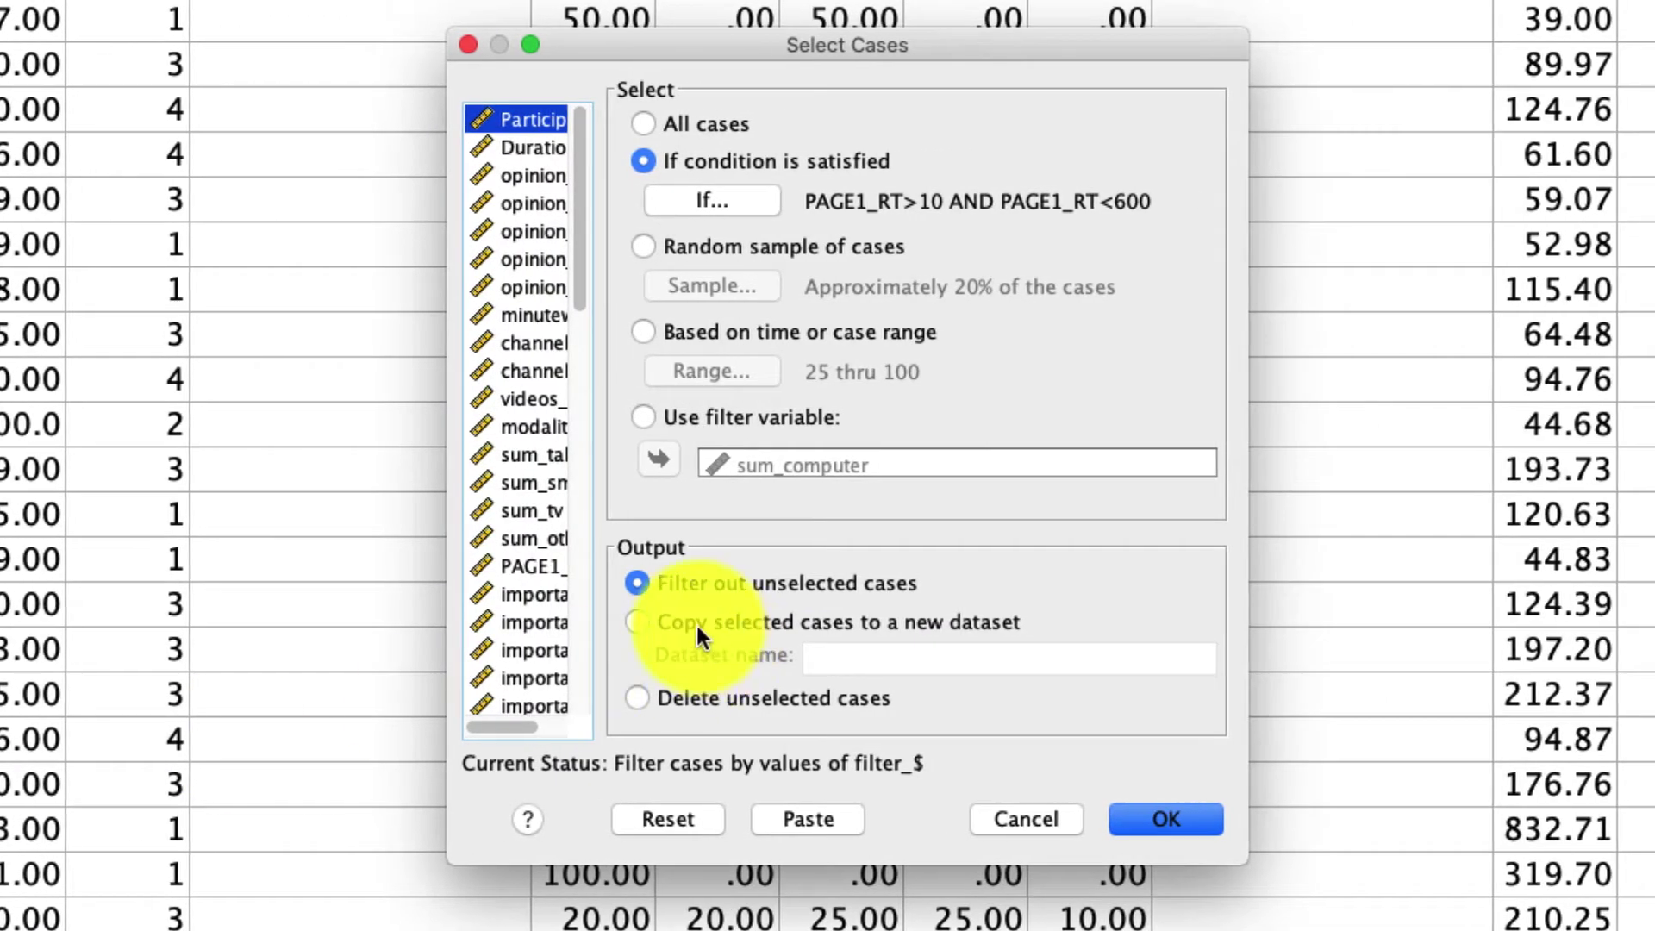
click(696, 623)
click(960, 660)
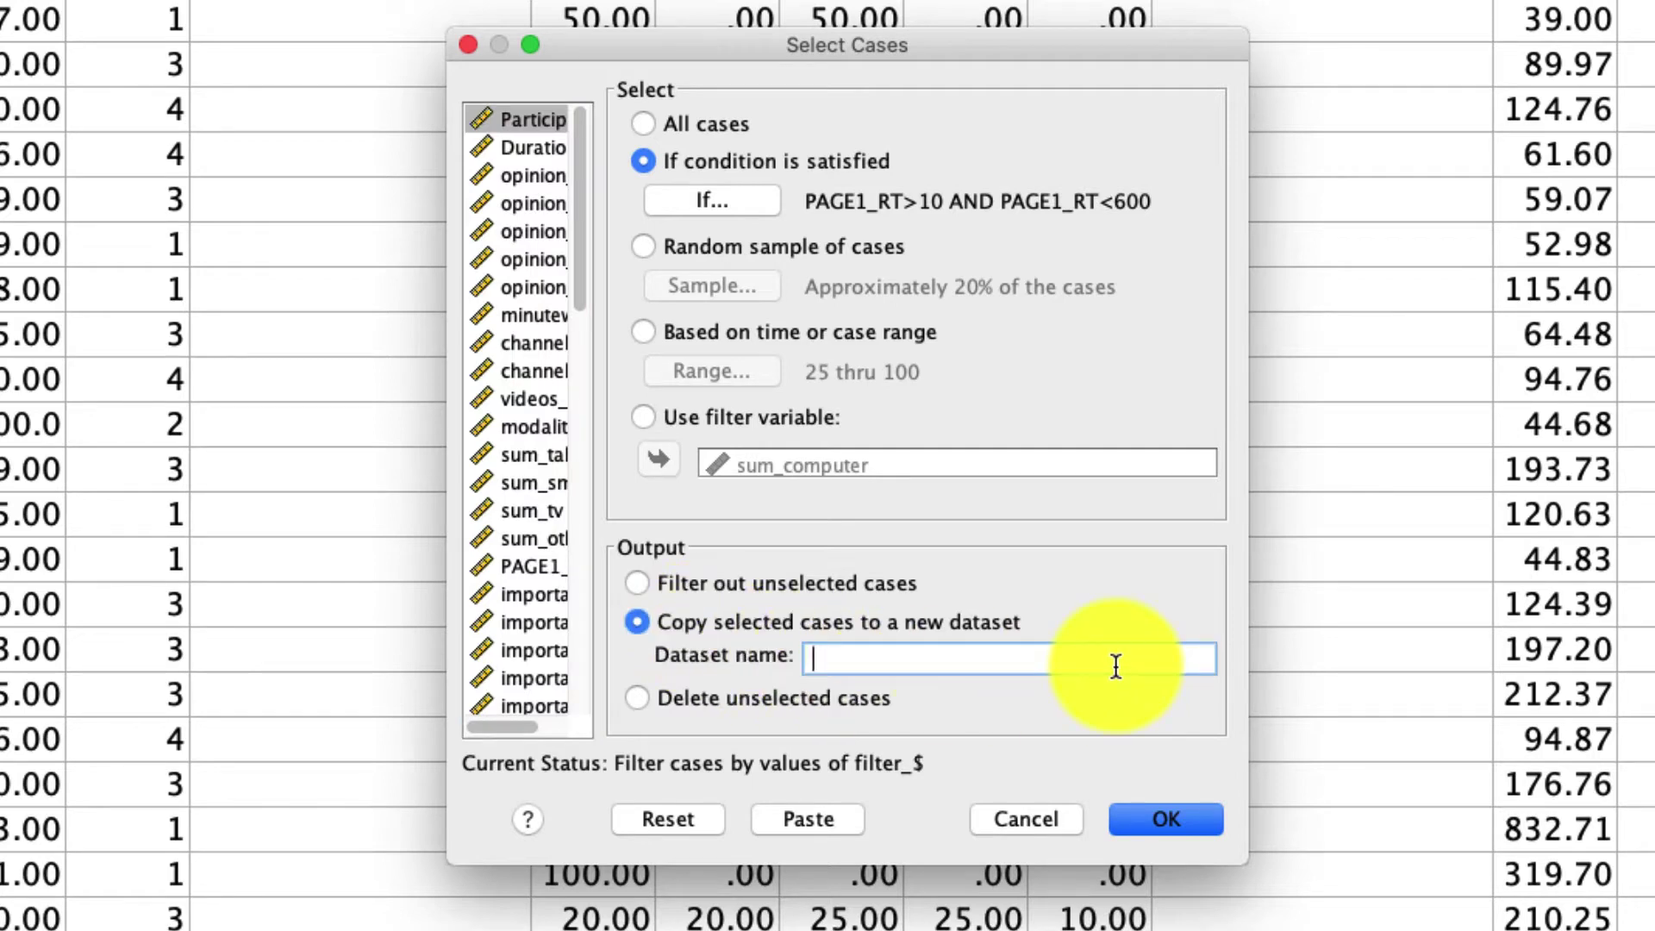
text(TEMP_NEW)
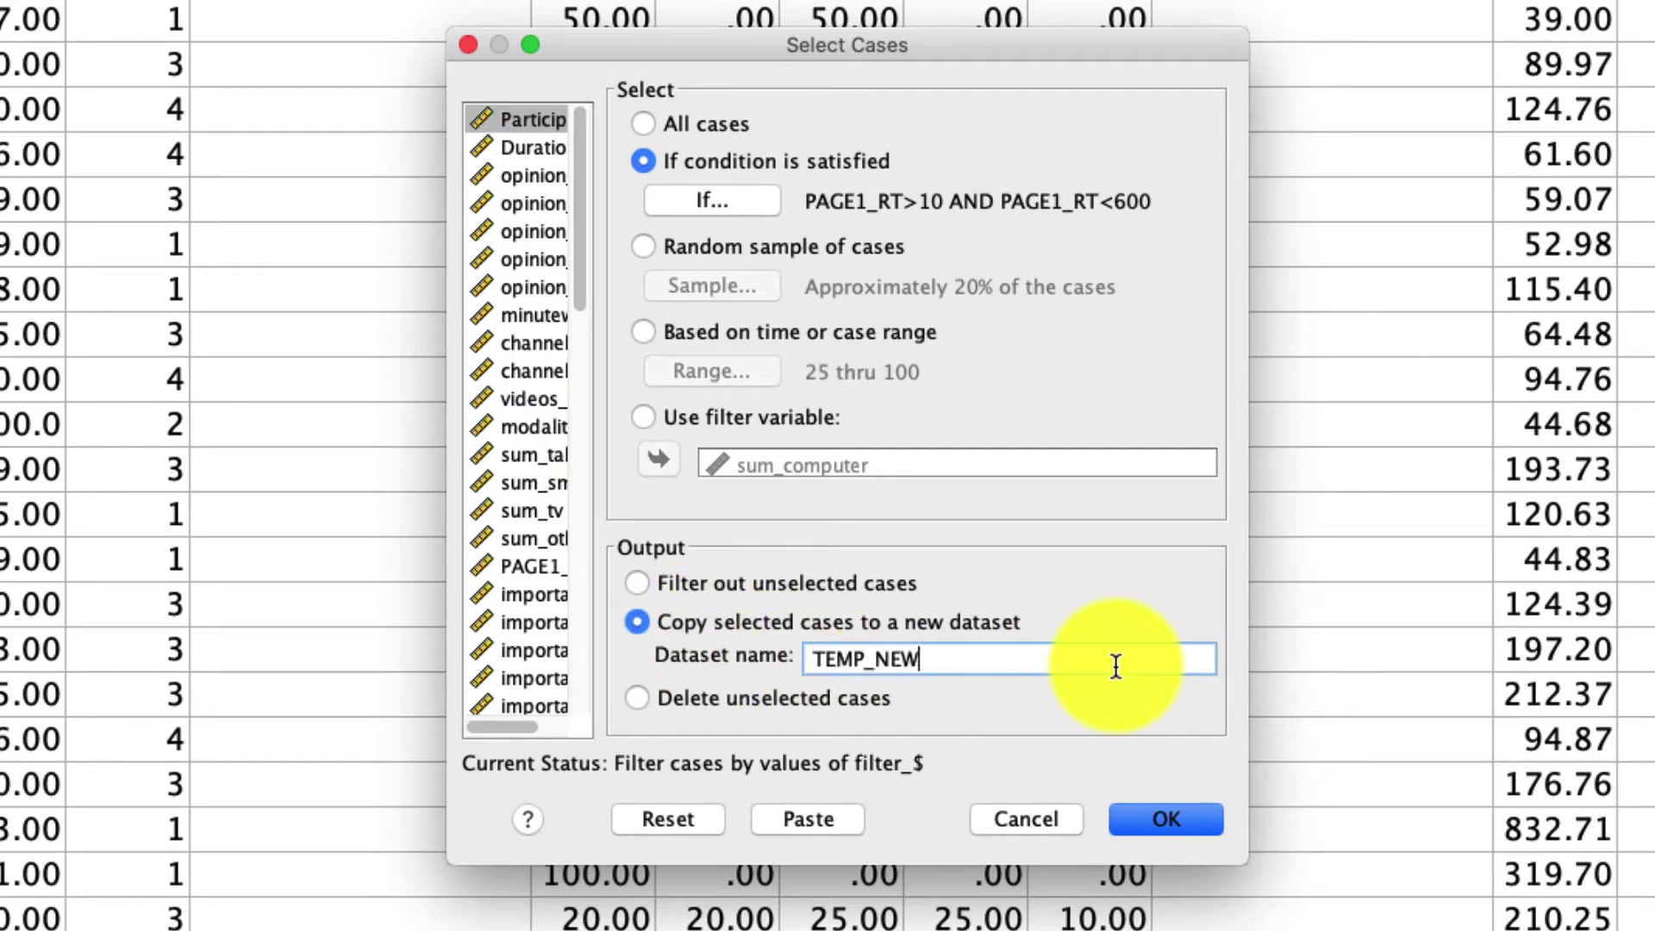
click(1198, 829)
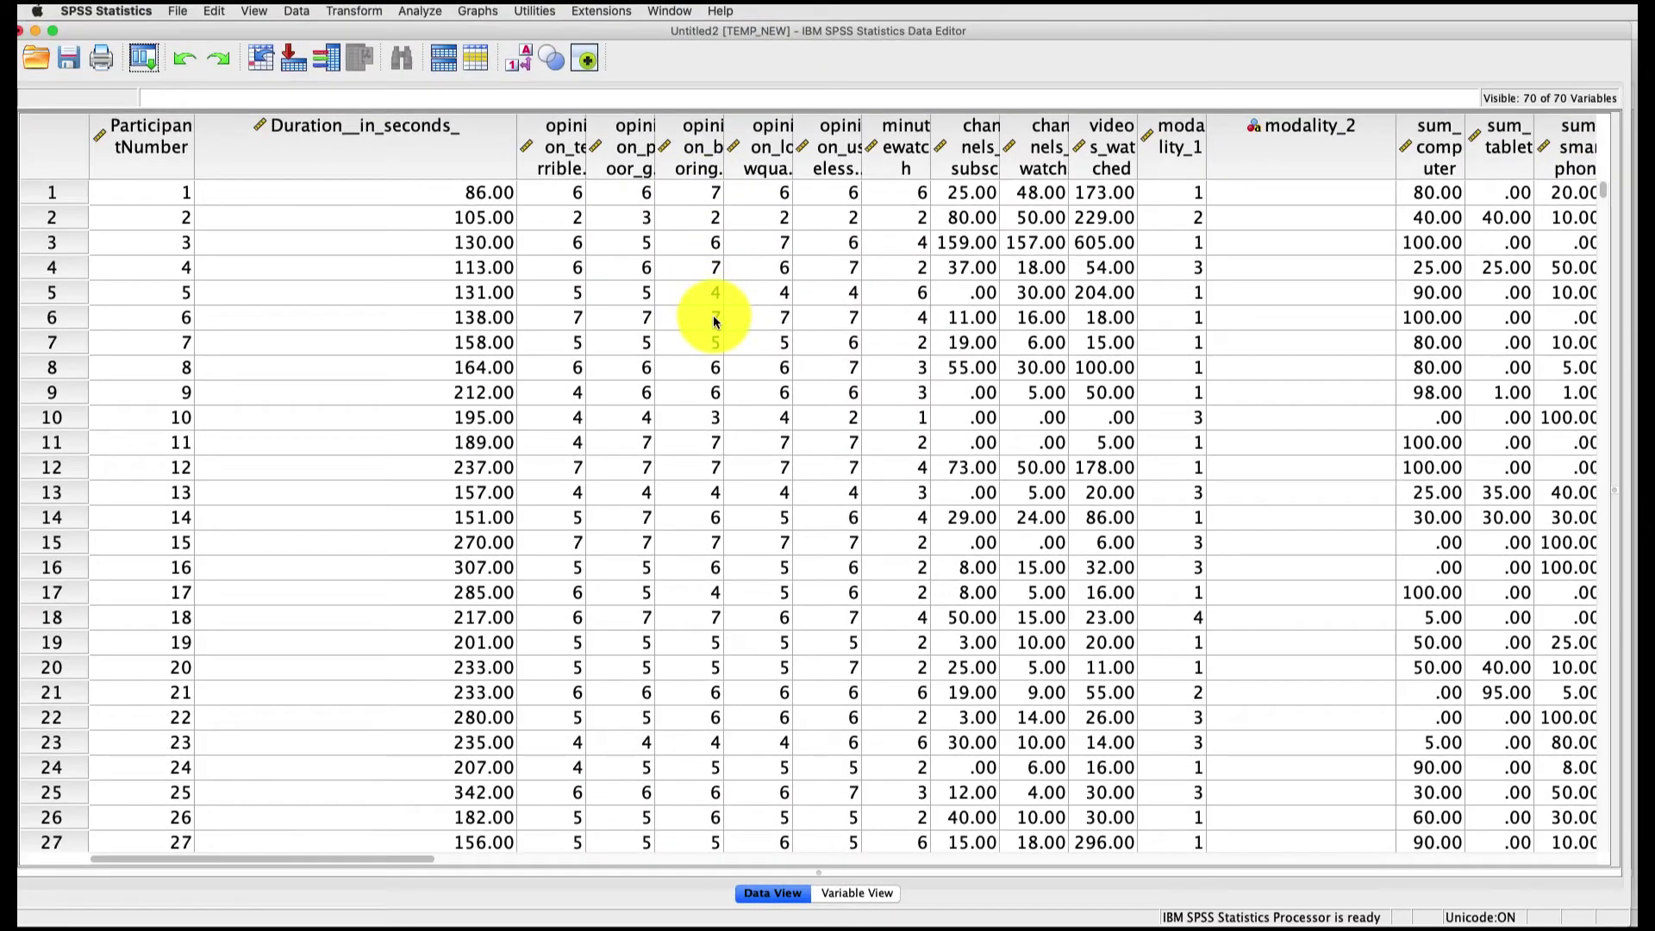
Scroll through TEMP_NEW's 998 cases, then close it without saving
scroll(714, 322, down, 20)
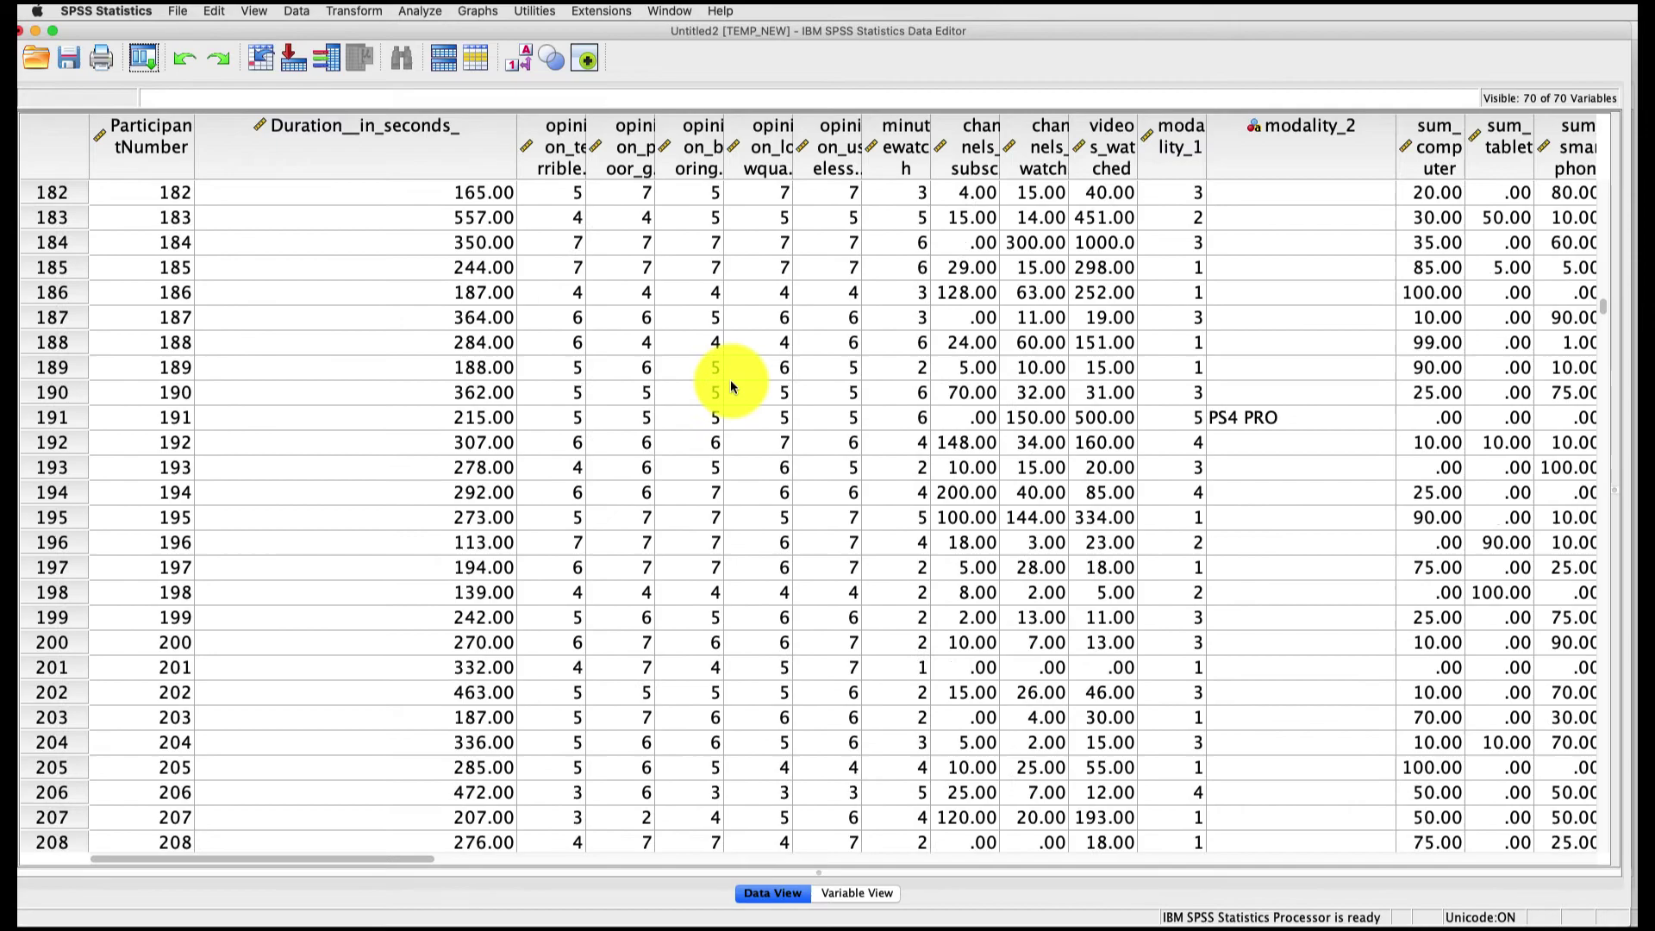
scroll(731, 383, down, 20)
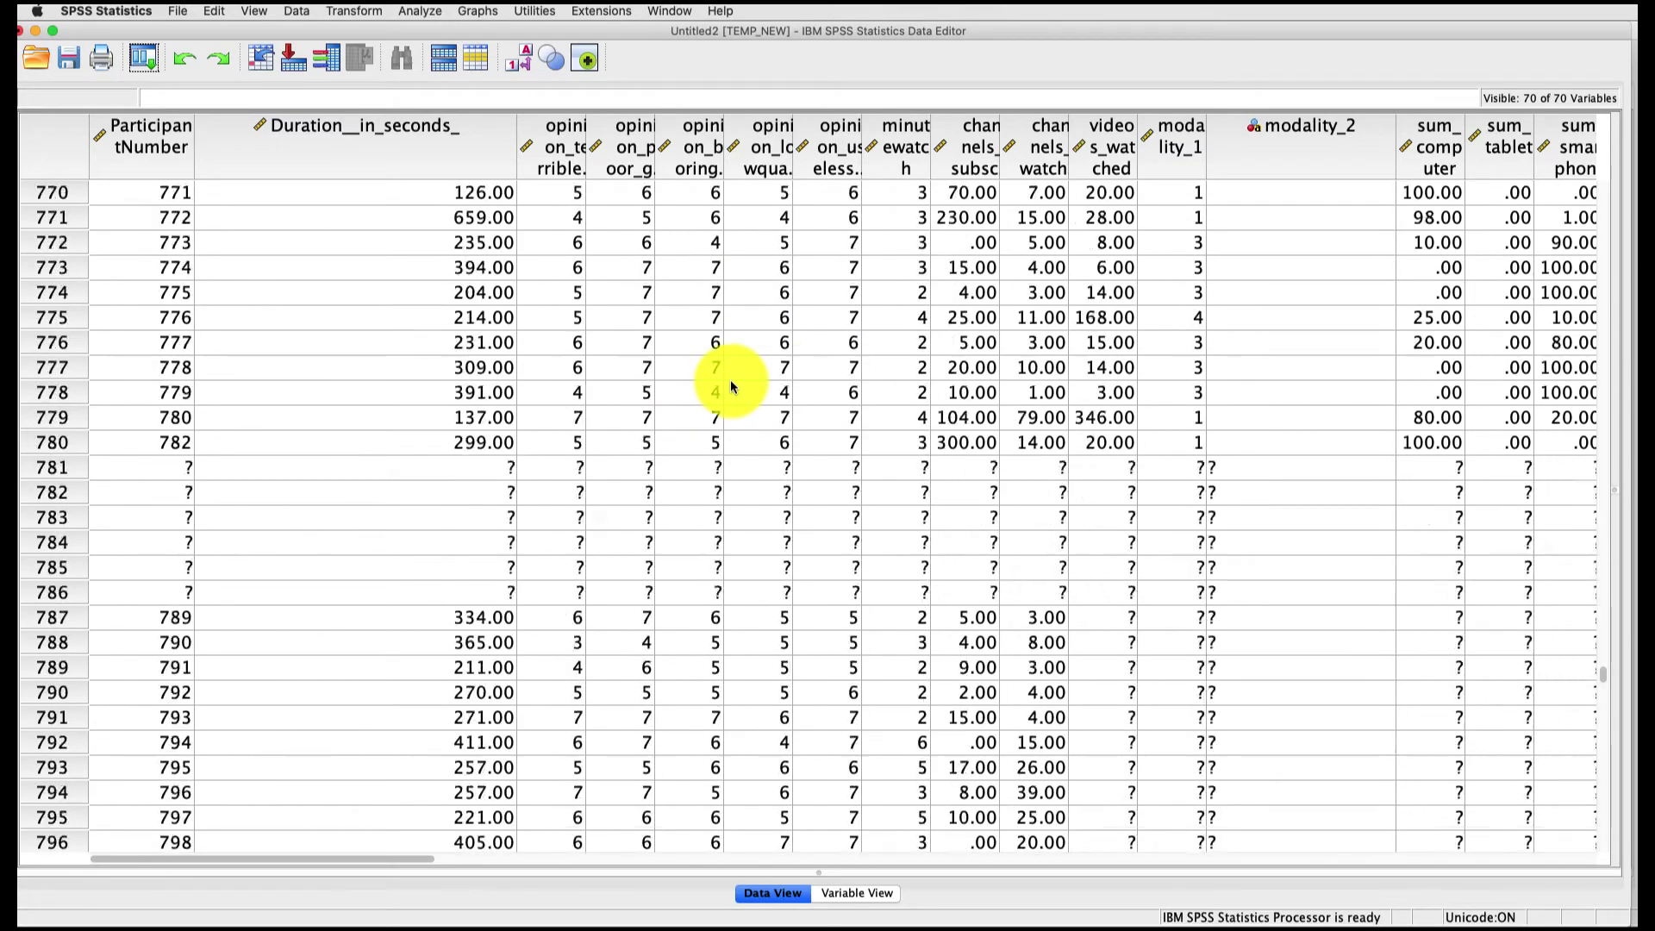
scroll(731, 379, down, 20)
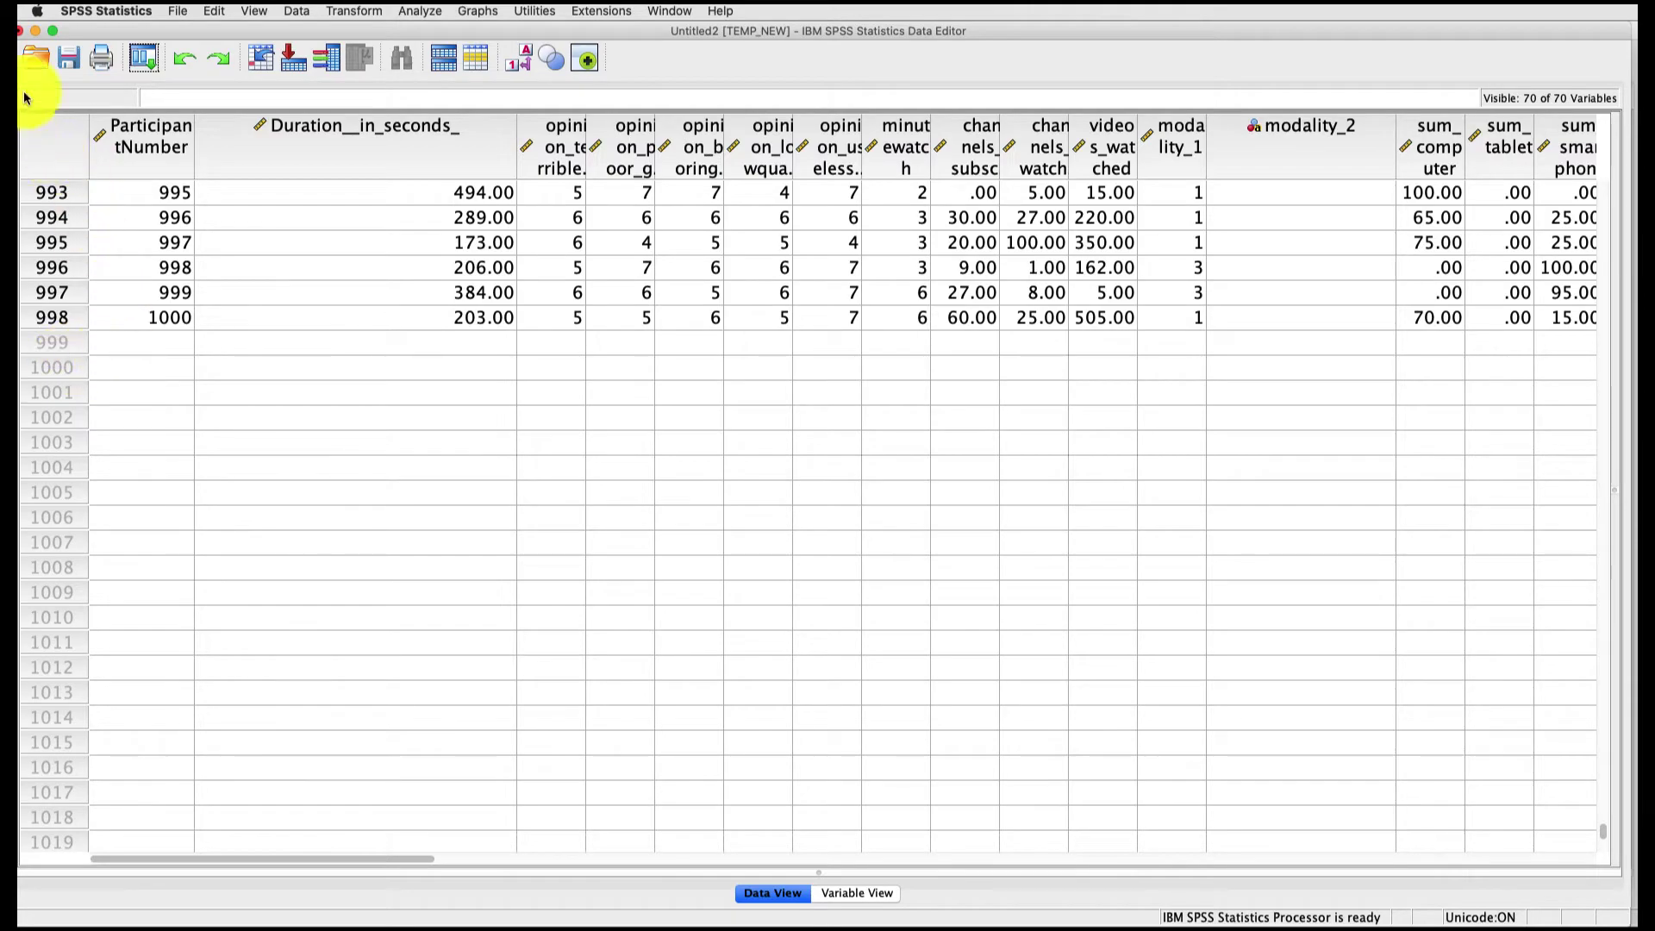
click(24, 32)
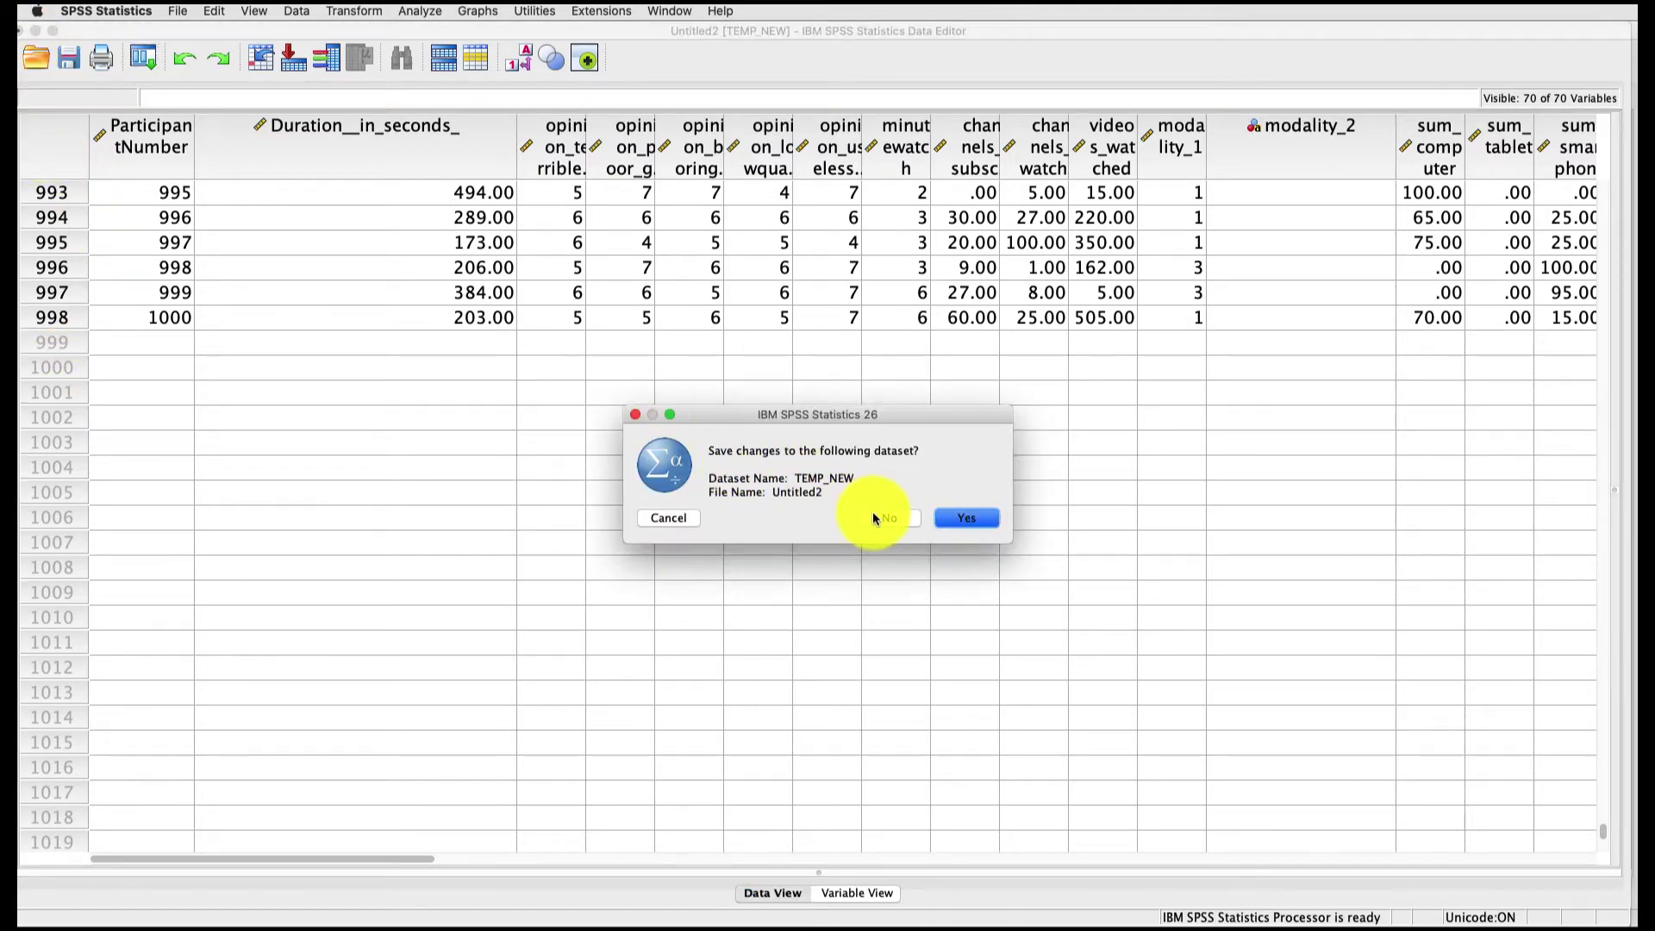
click(876, 517)
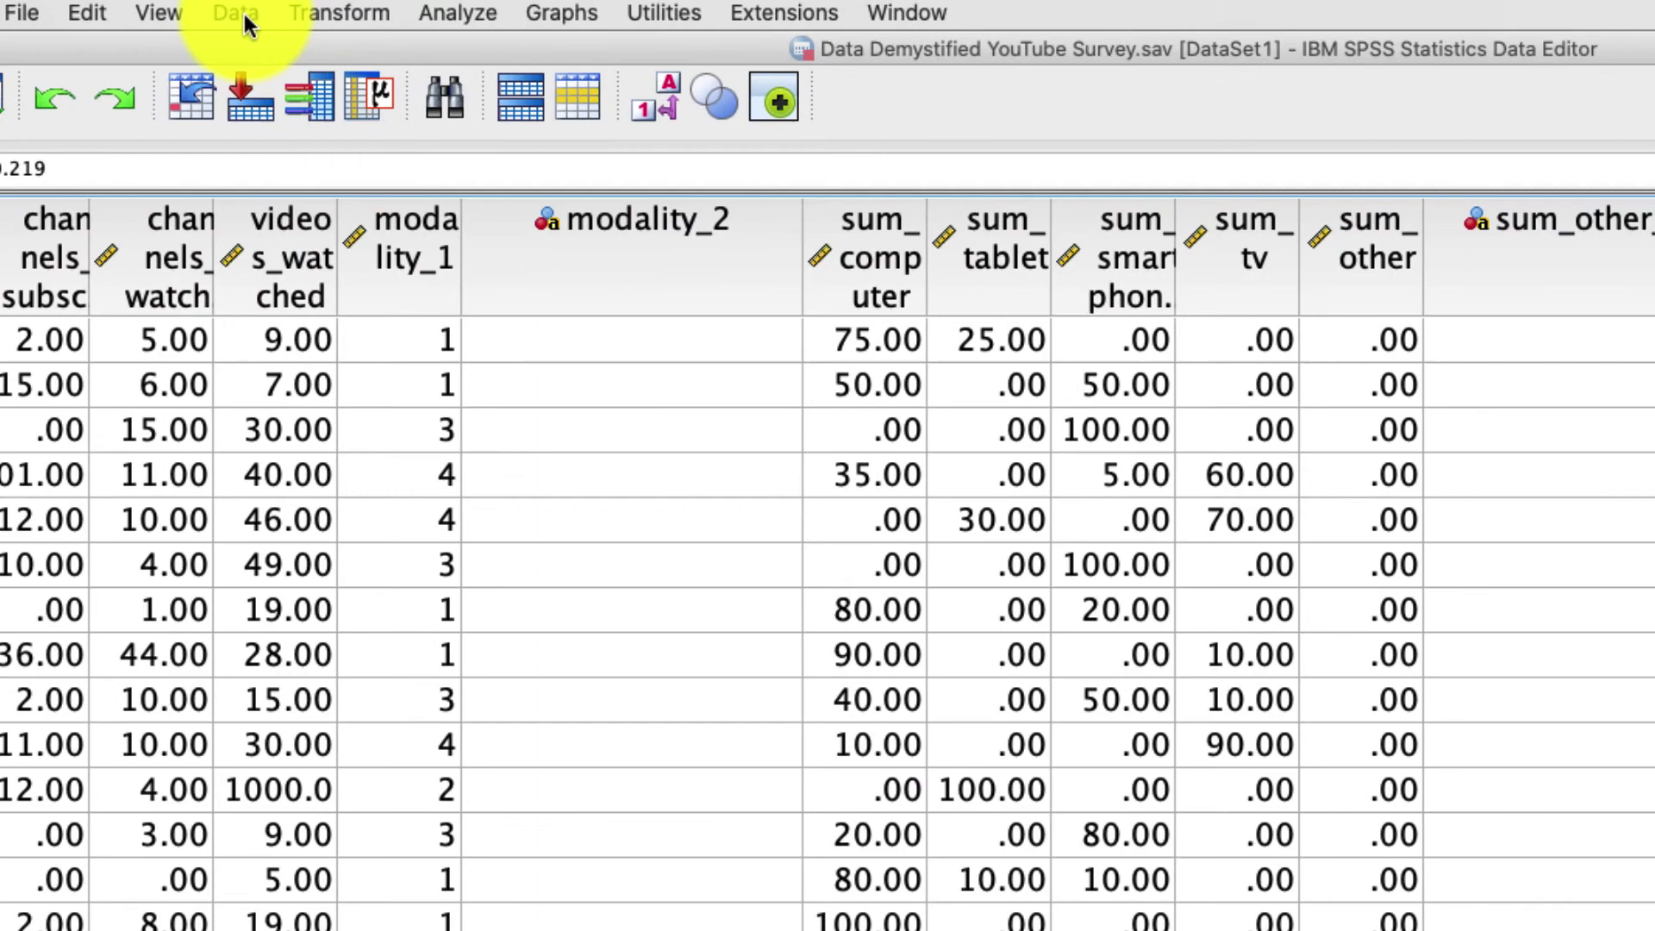
In Select Cases, switch unselected cases from Delete to Filter out and reopen the condition editor
click(277, 11)
click(379, 614)
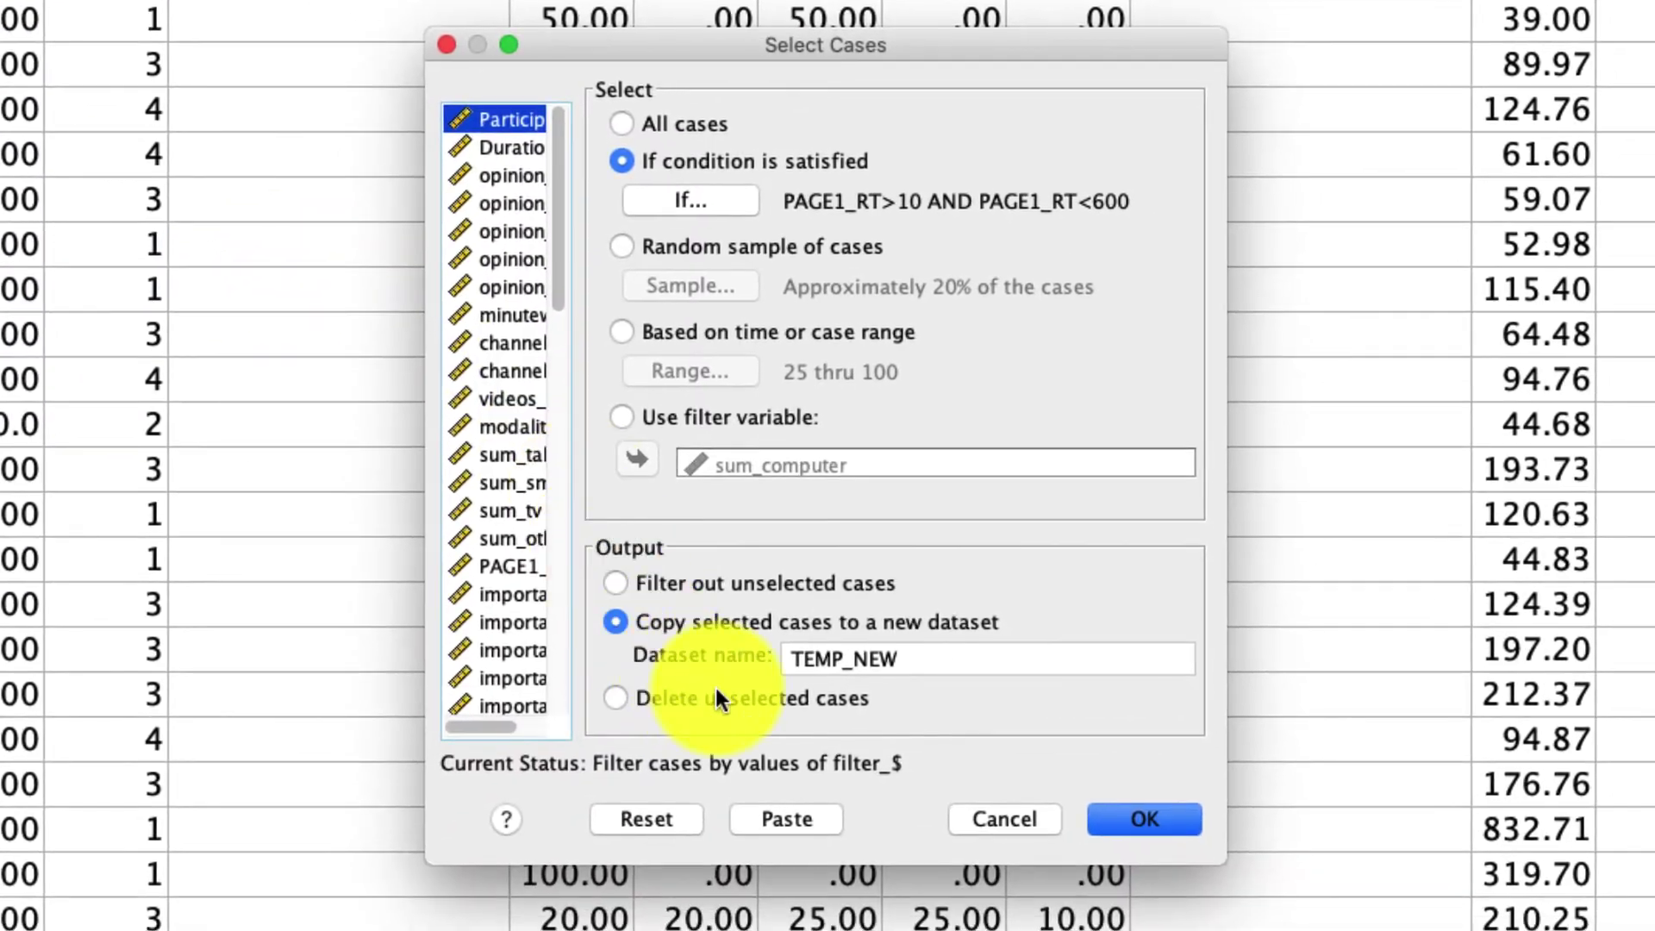
click(712, 696)
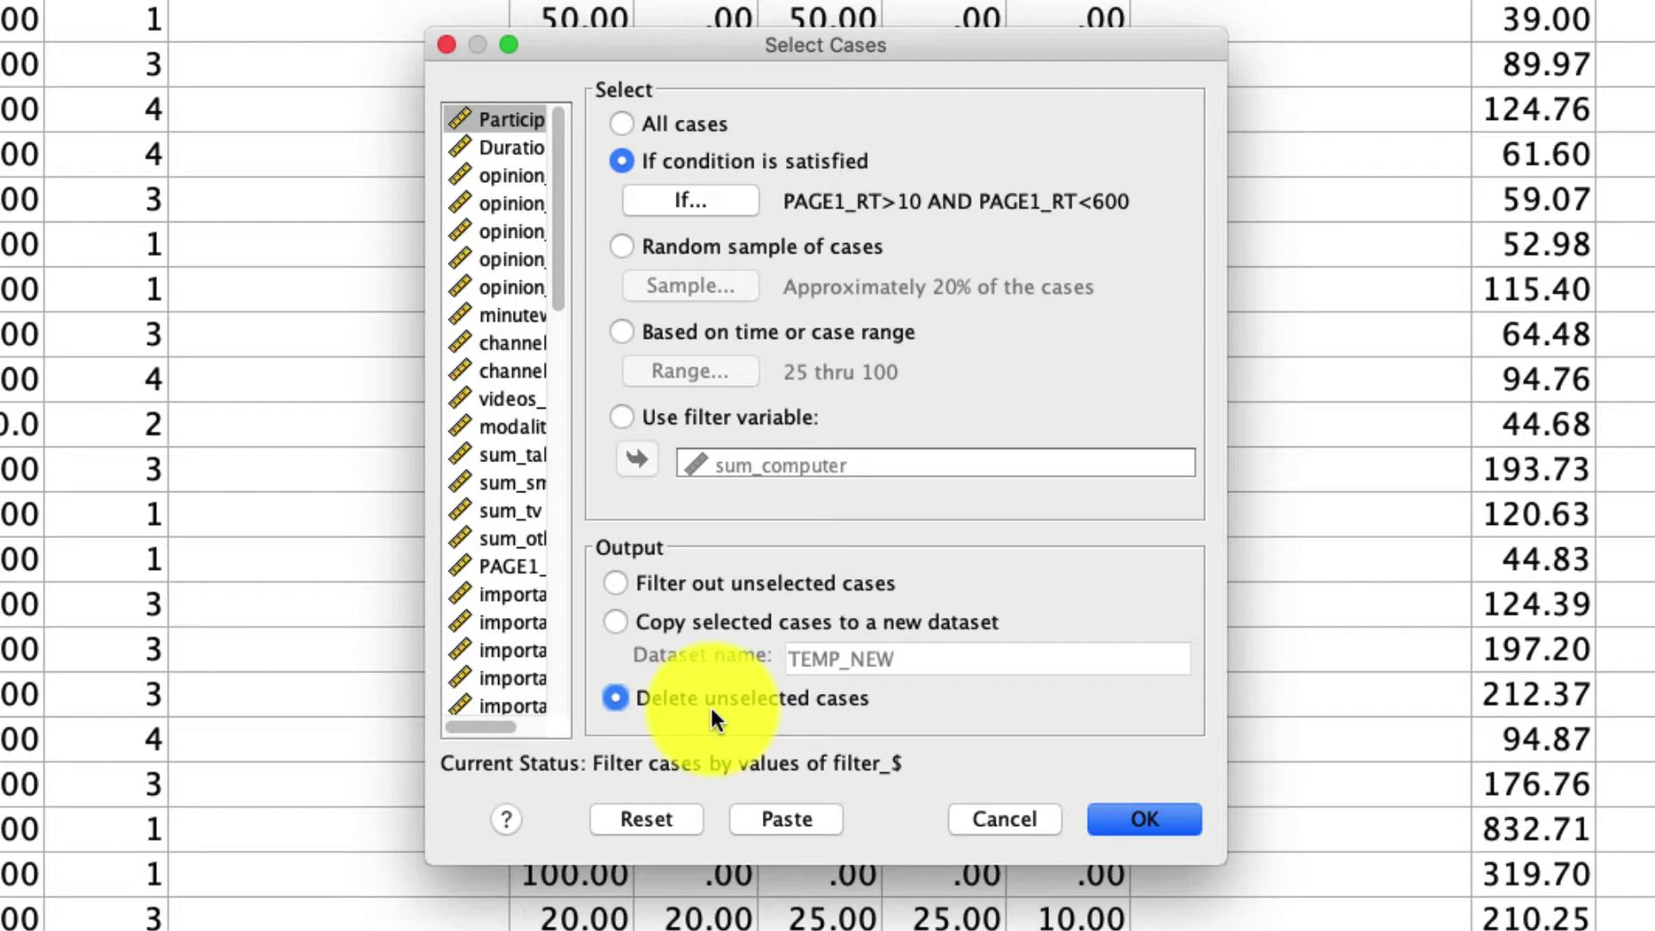
click(717, 587)
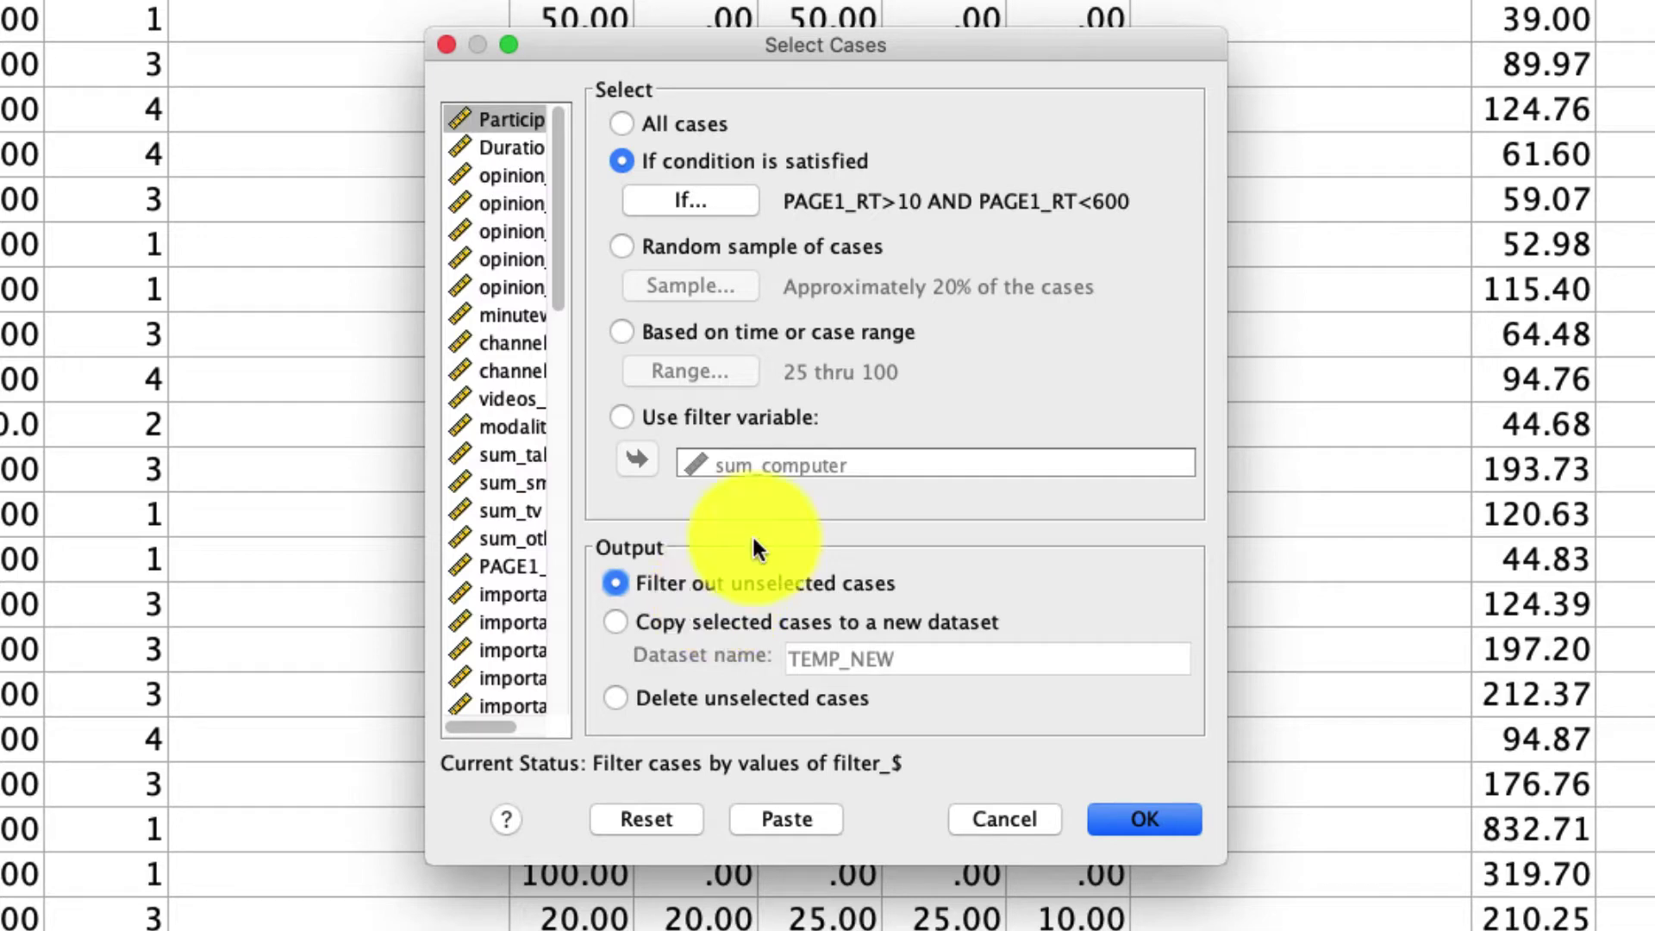
click(748, 198)
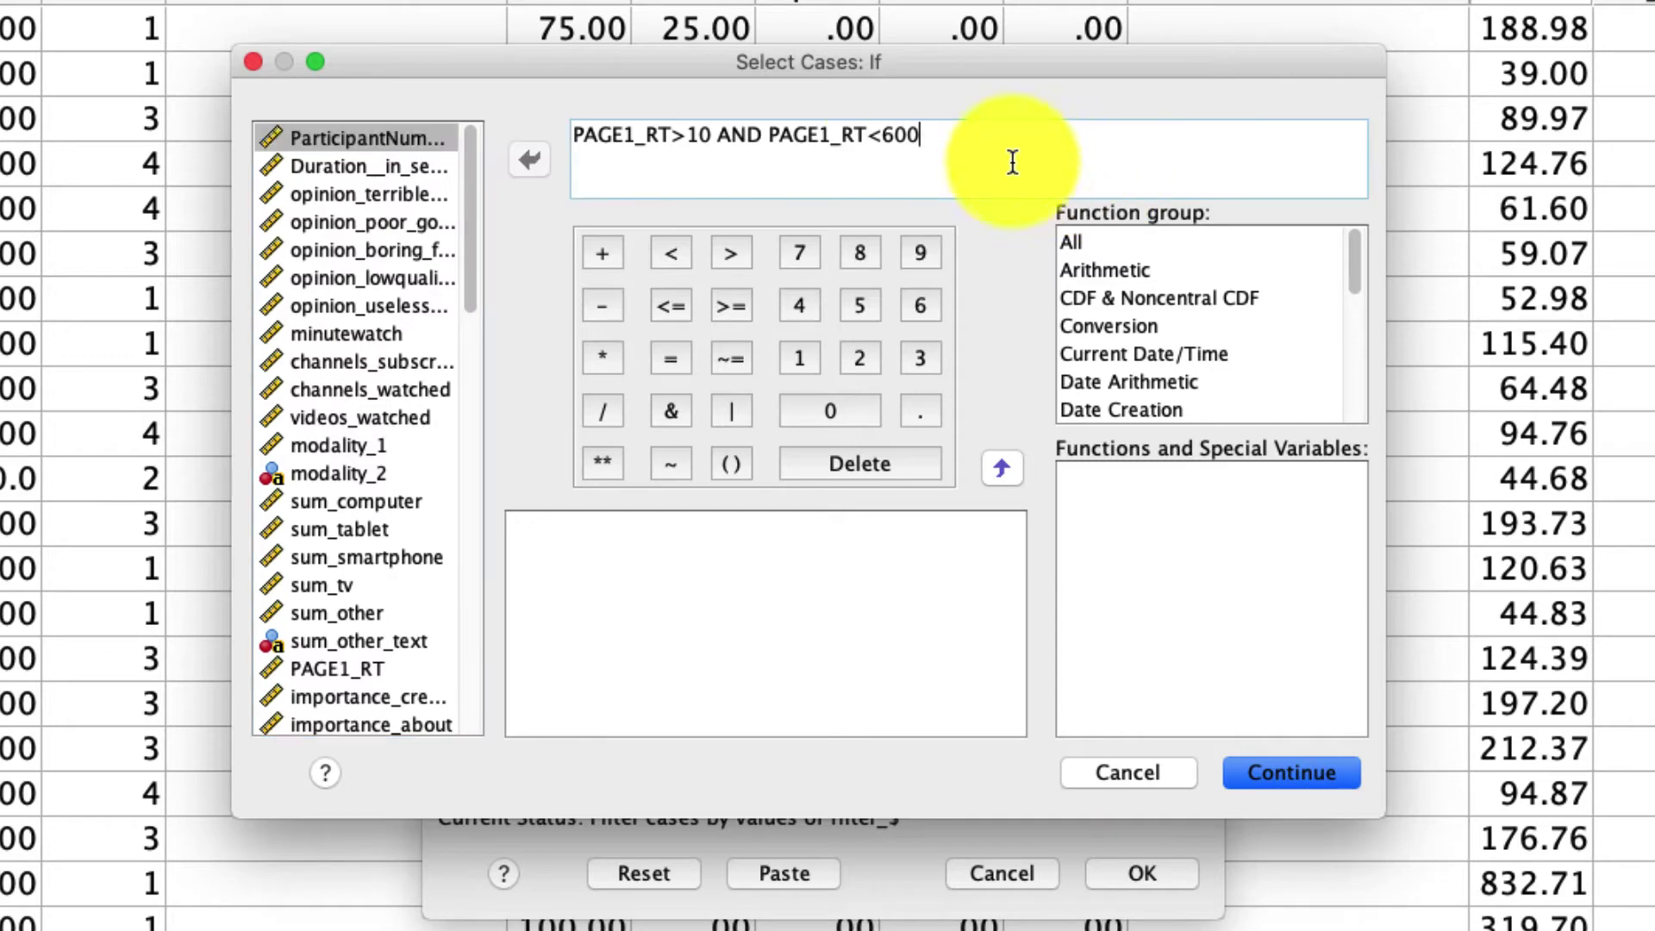
Cancel the condition editor, keeping PAGE1_RT>10 AND PAGE1_RT<600 unchanged
drag(1009, 158, 776, 135)
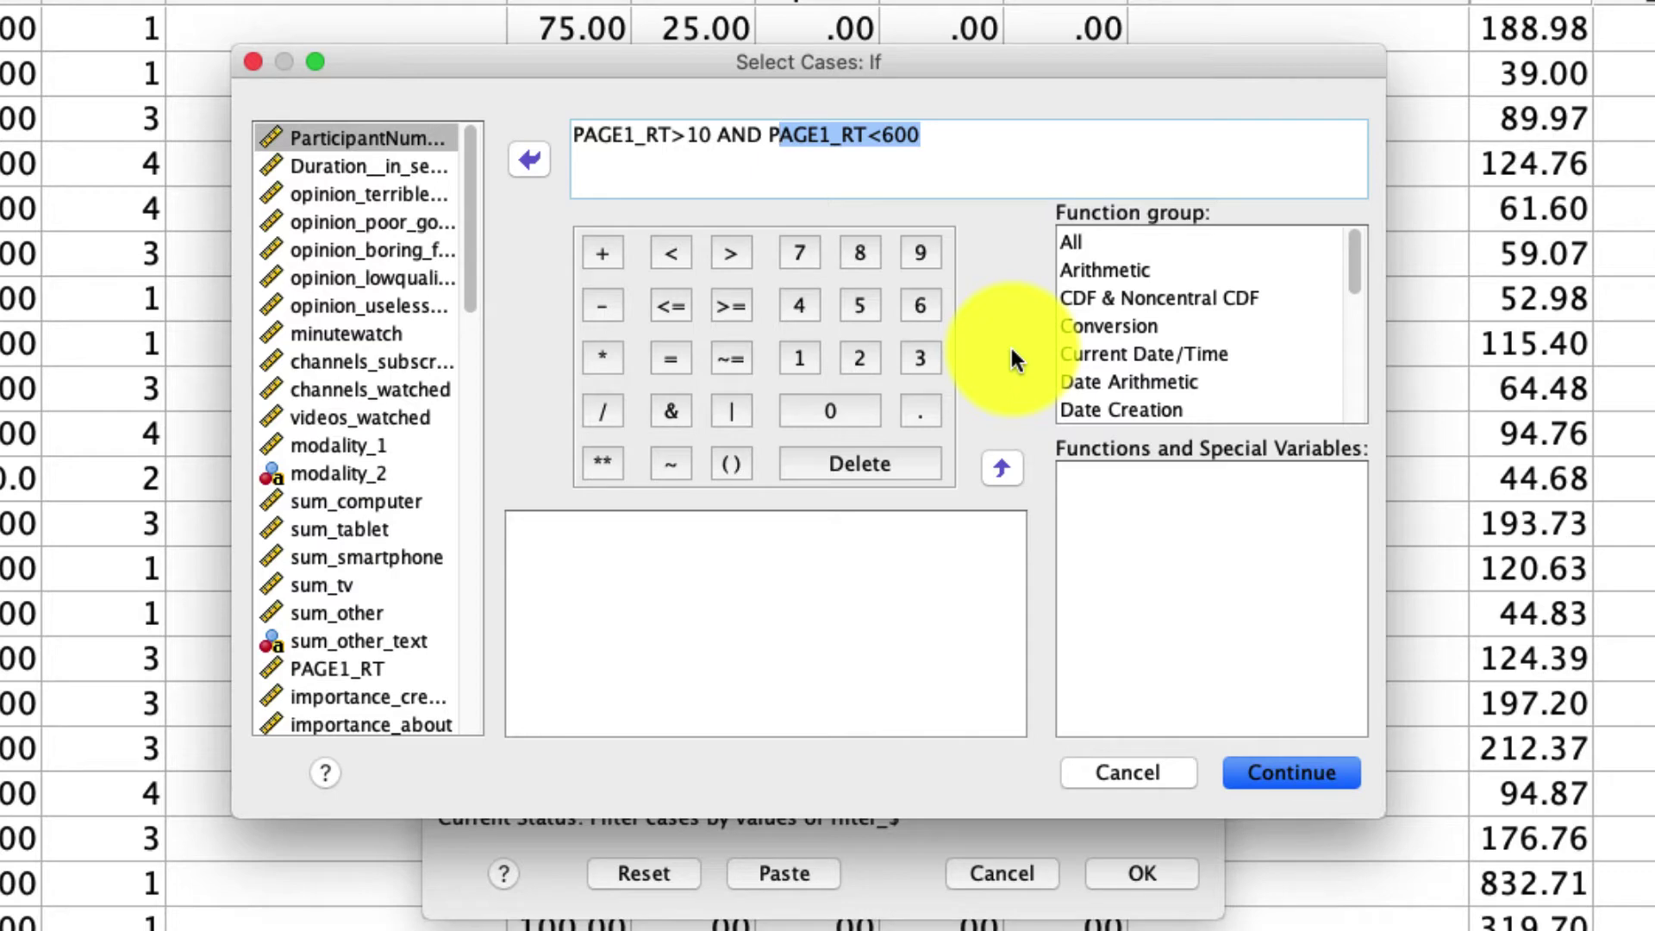
click(1164, 774)
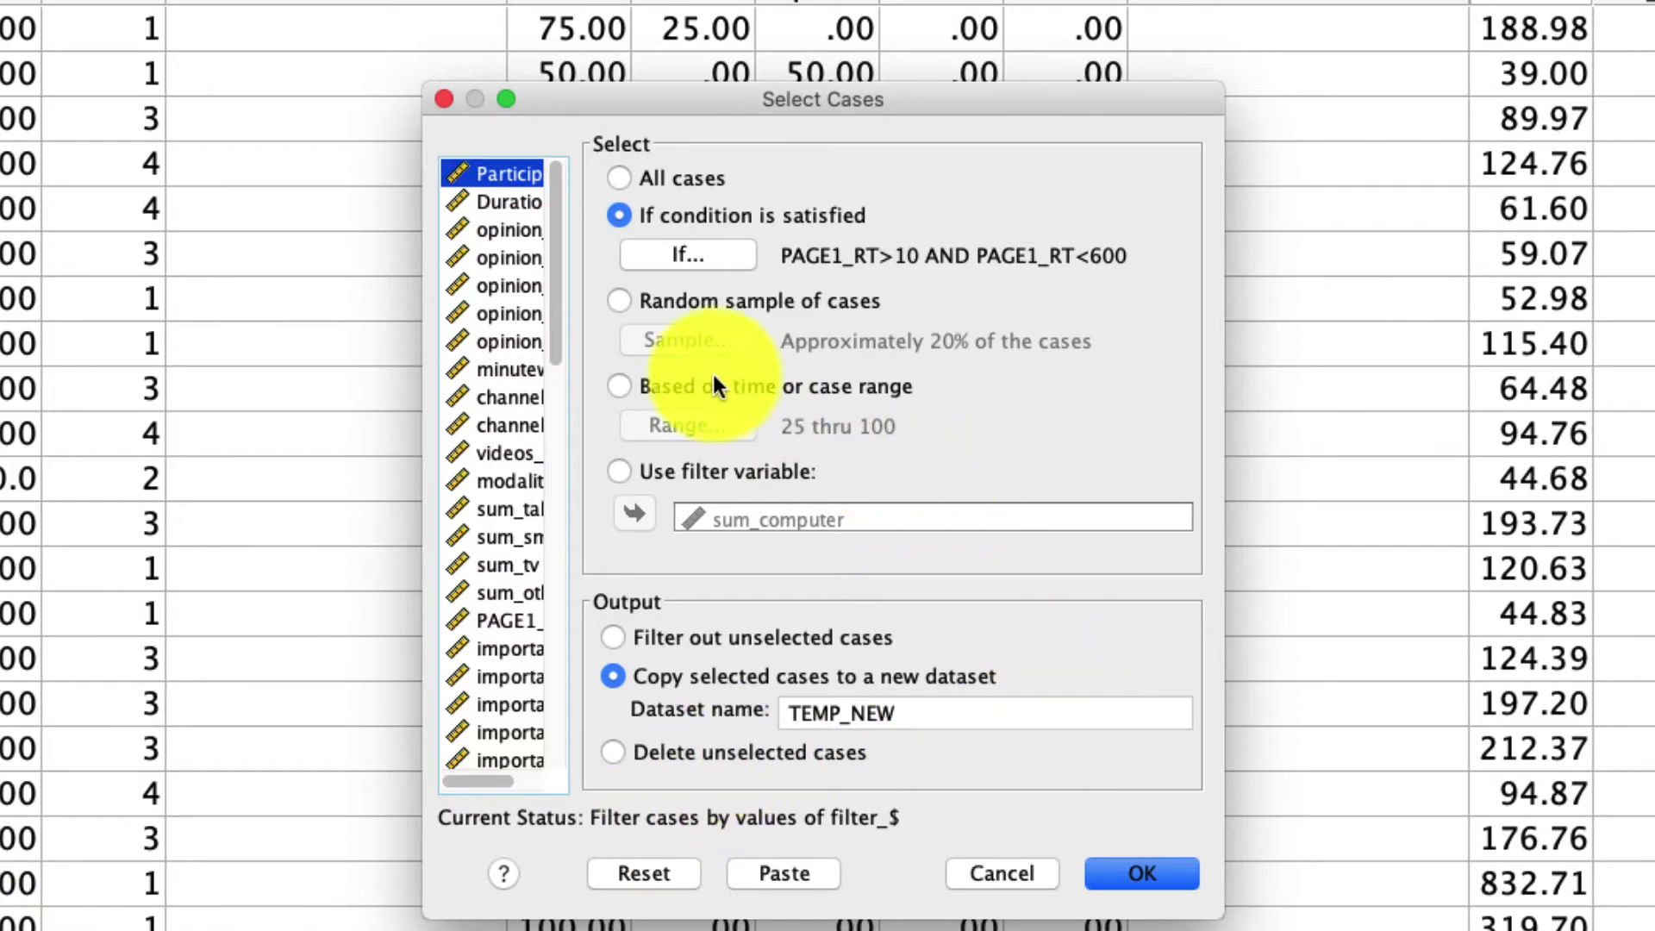
Set case selection back to All cases and move around the Data Editor grid
click(638, 172)
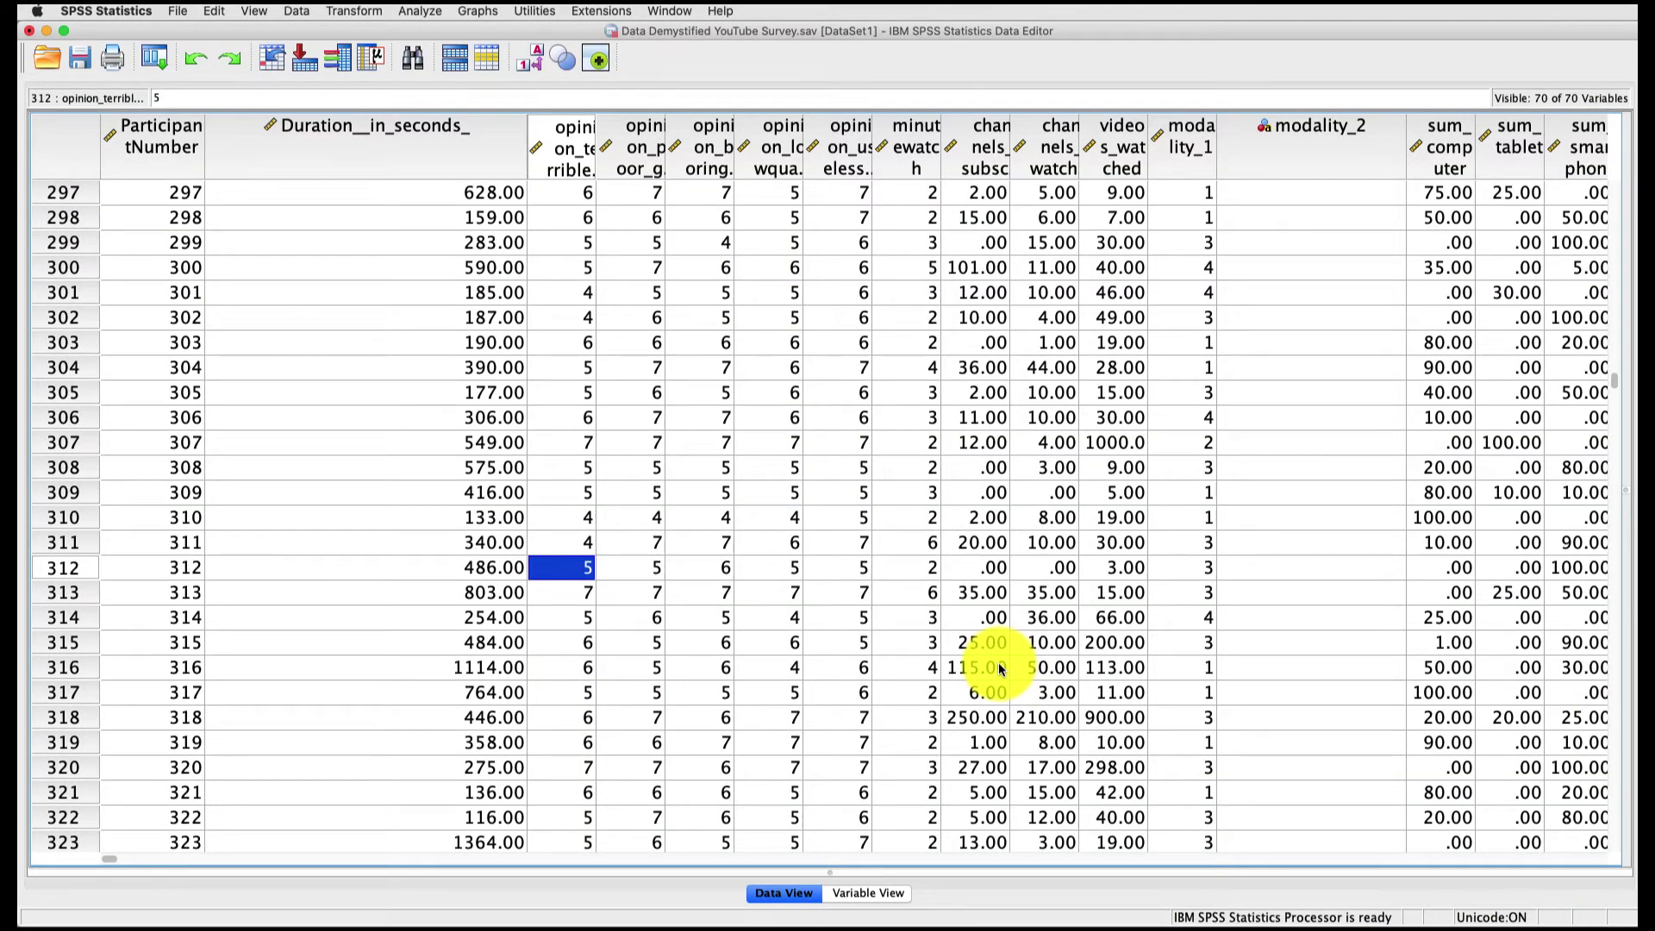
key(Up)
key(Right)
key(Right)
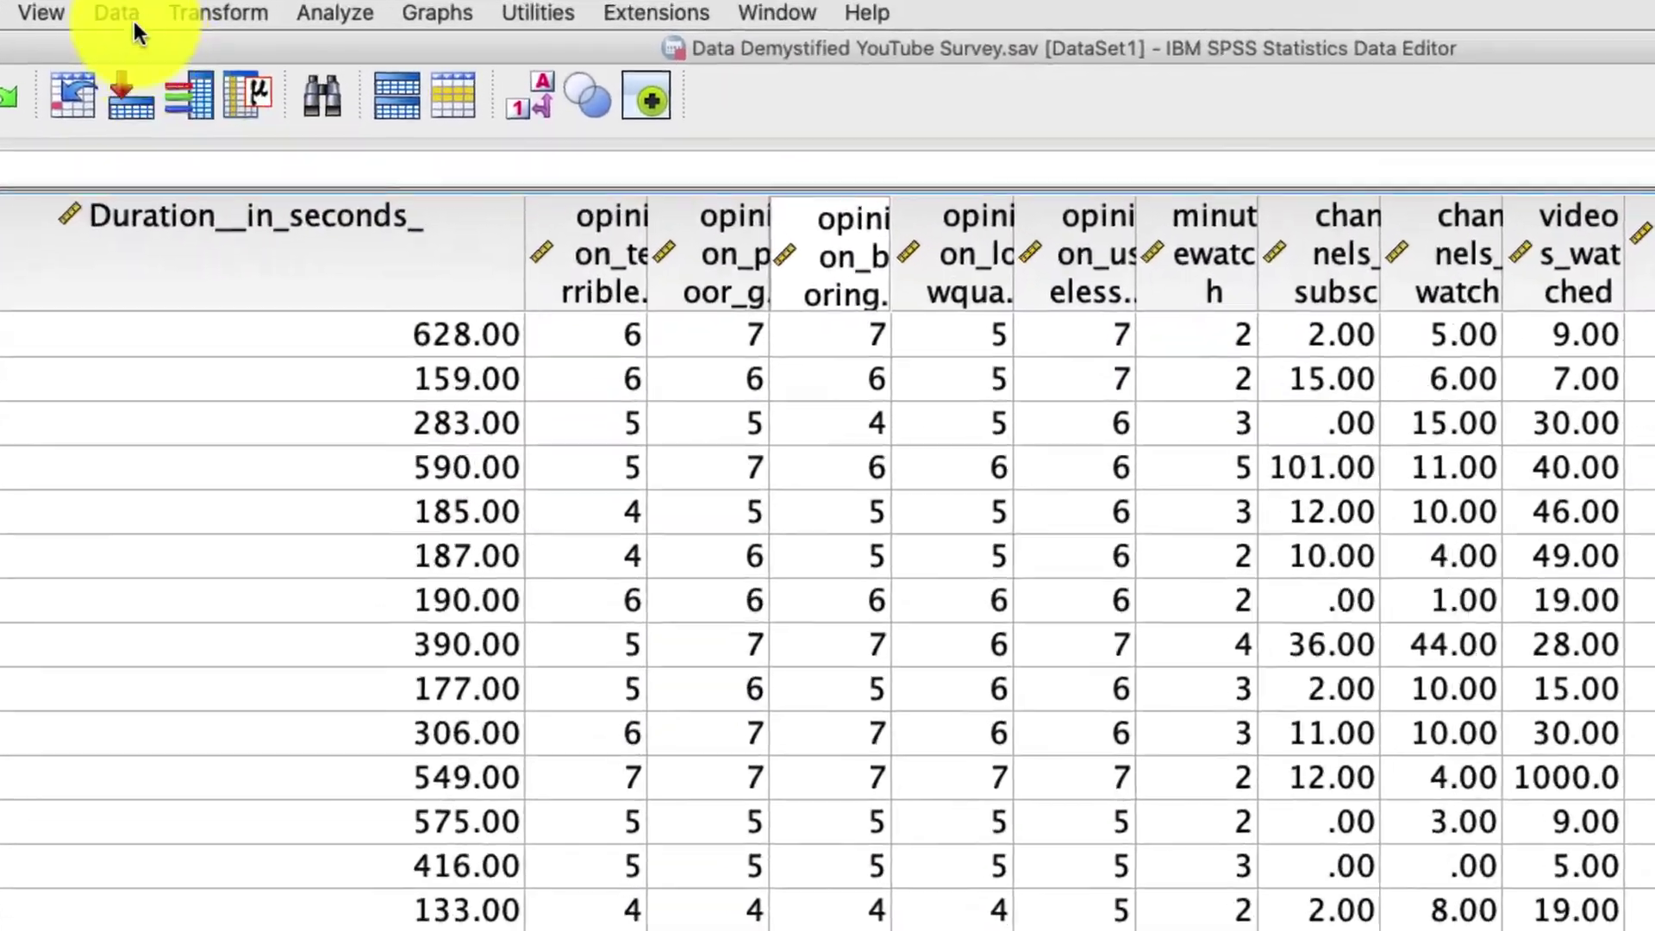
Split the file by modality_1 with output organized separately by groups
click(296, 10)
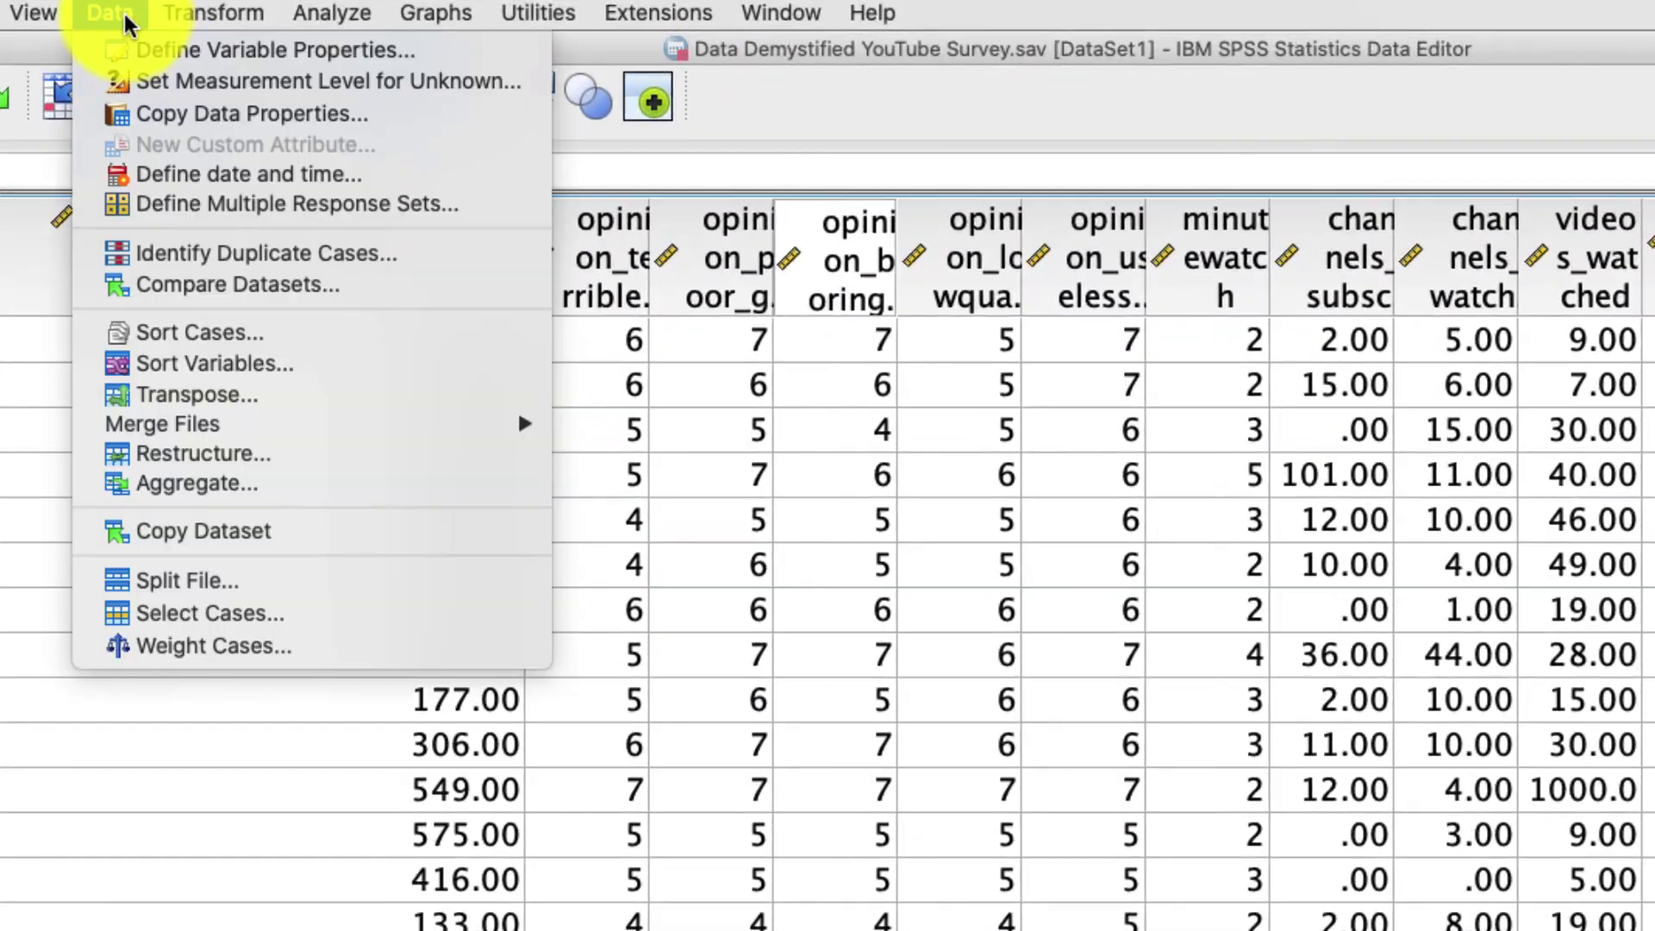
click(253, 589)
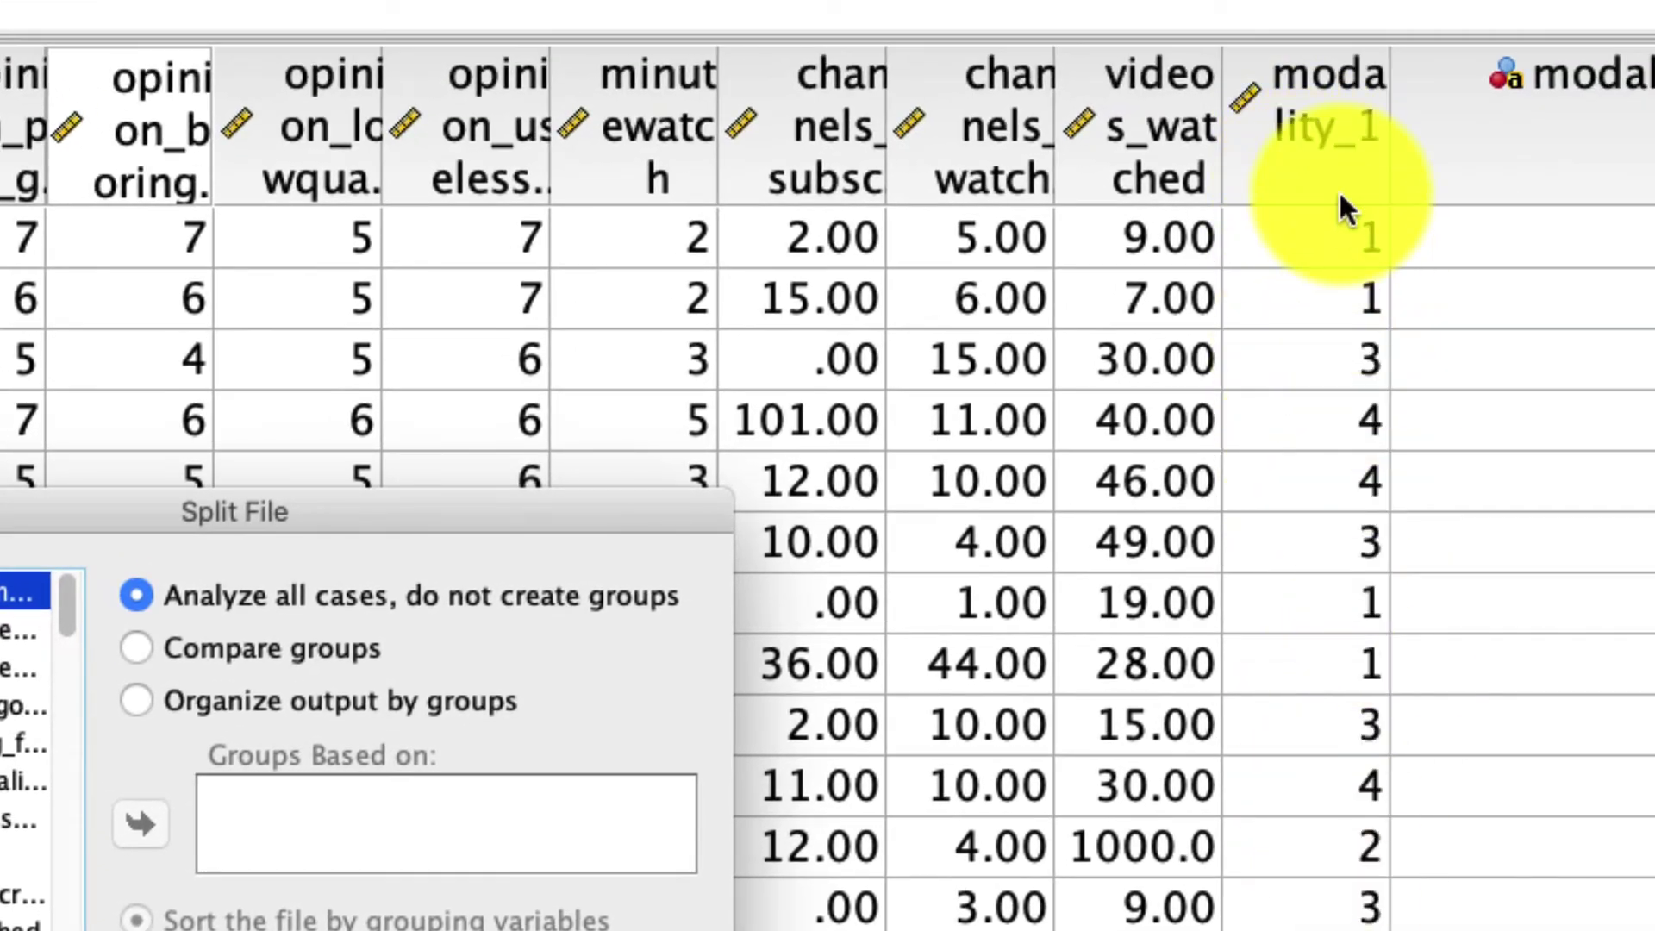
mouse_move(1341, 209)
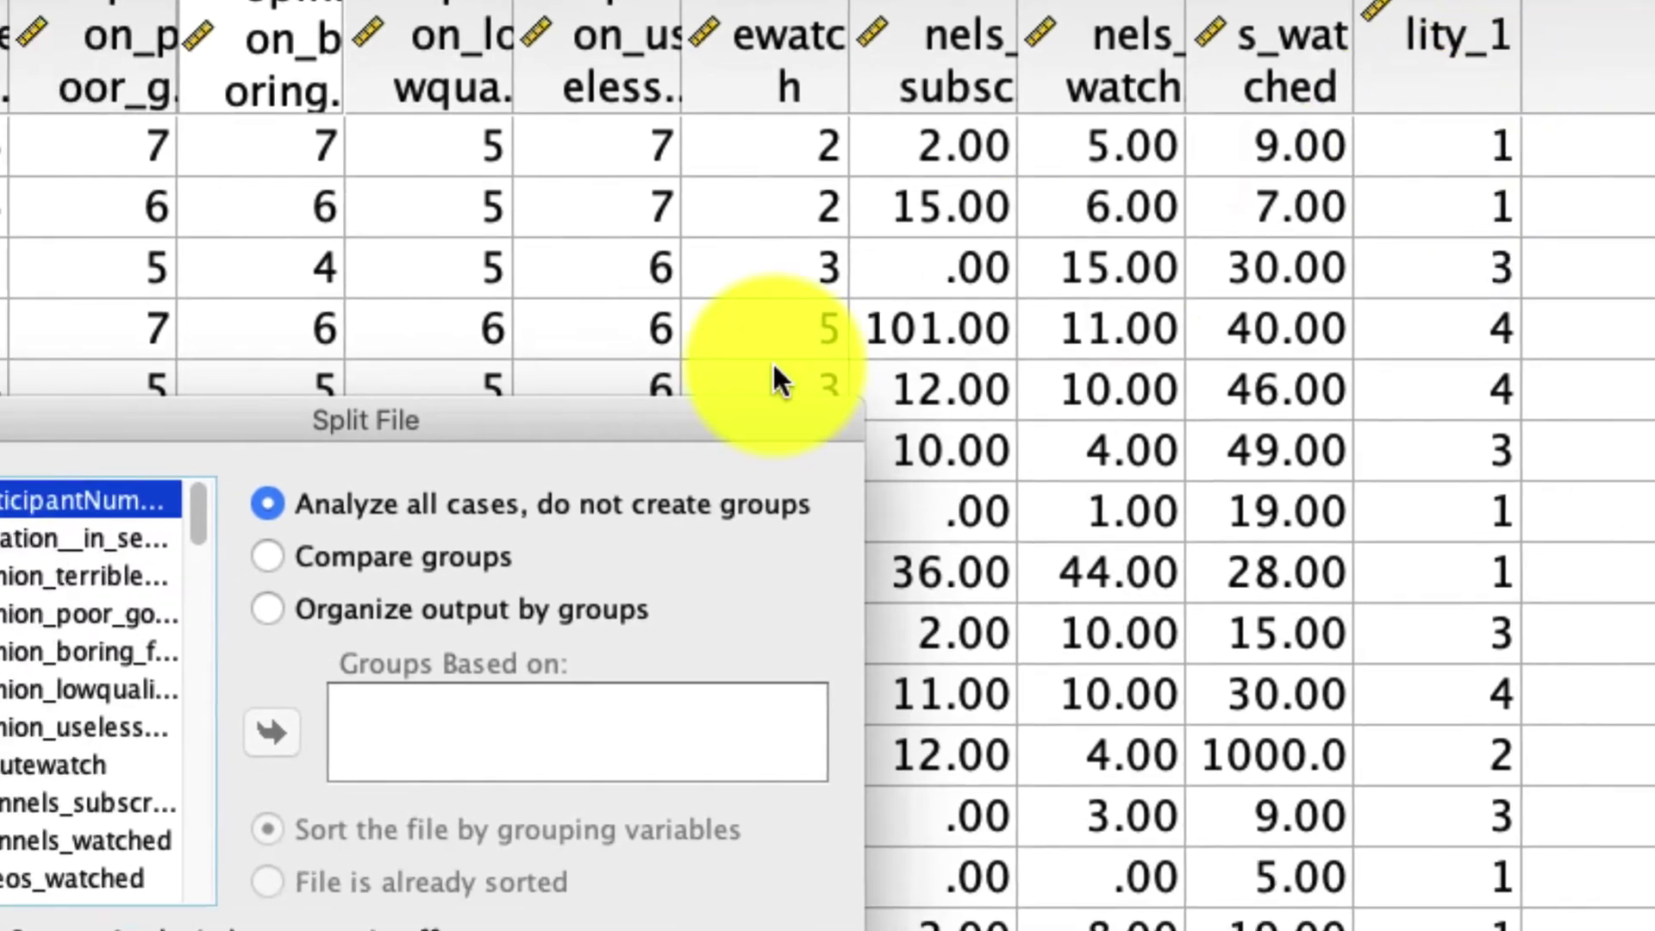
scroll(462, 406, down, 3)
click(536, 506)
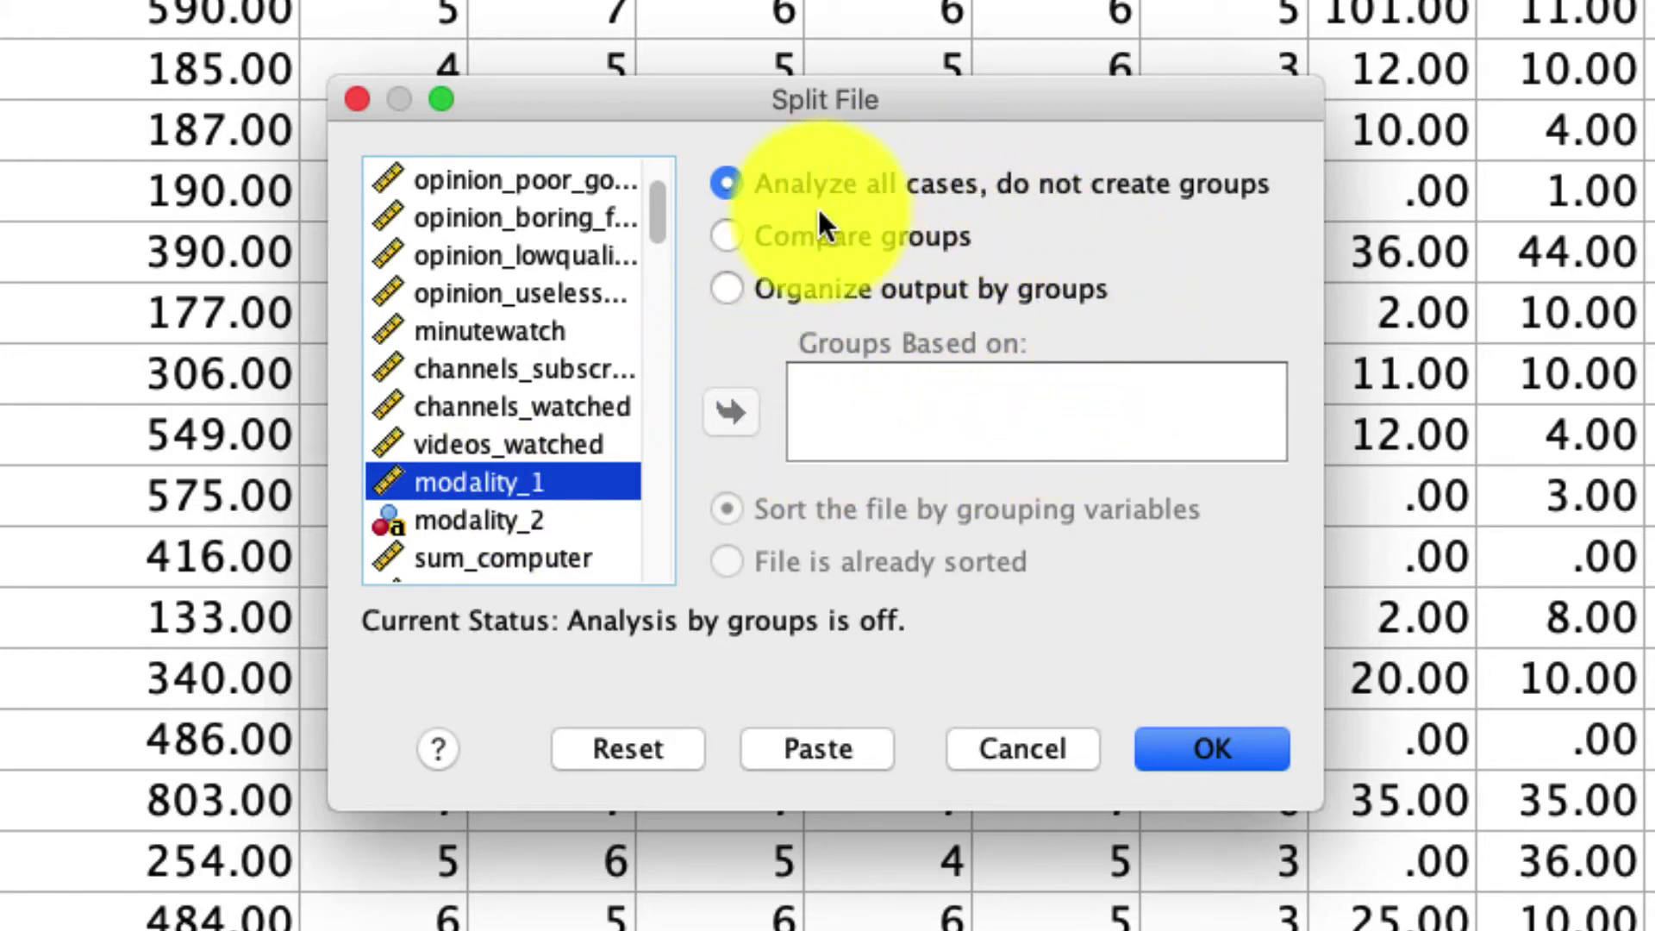
click(791, 246)
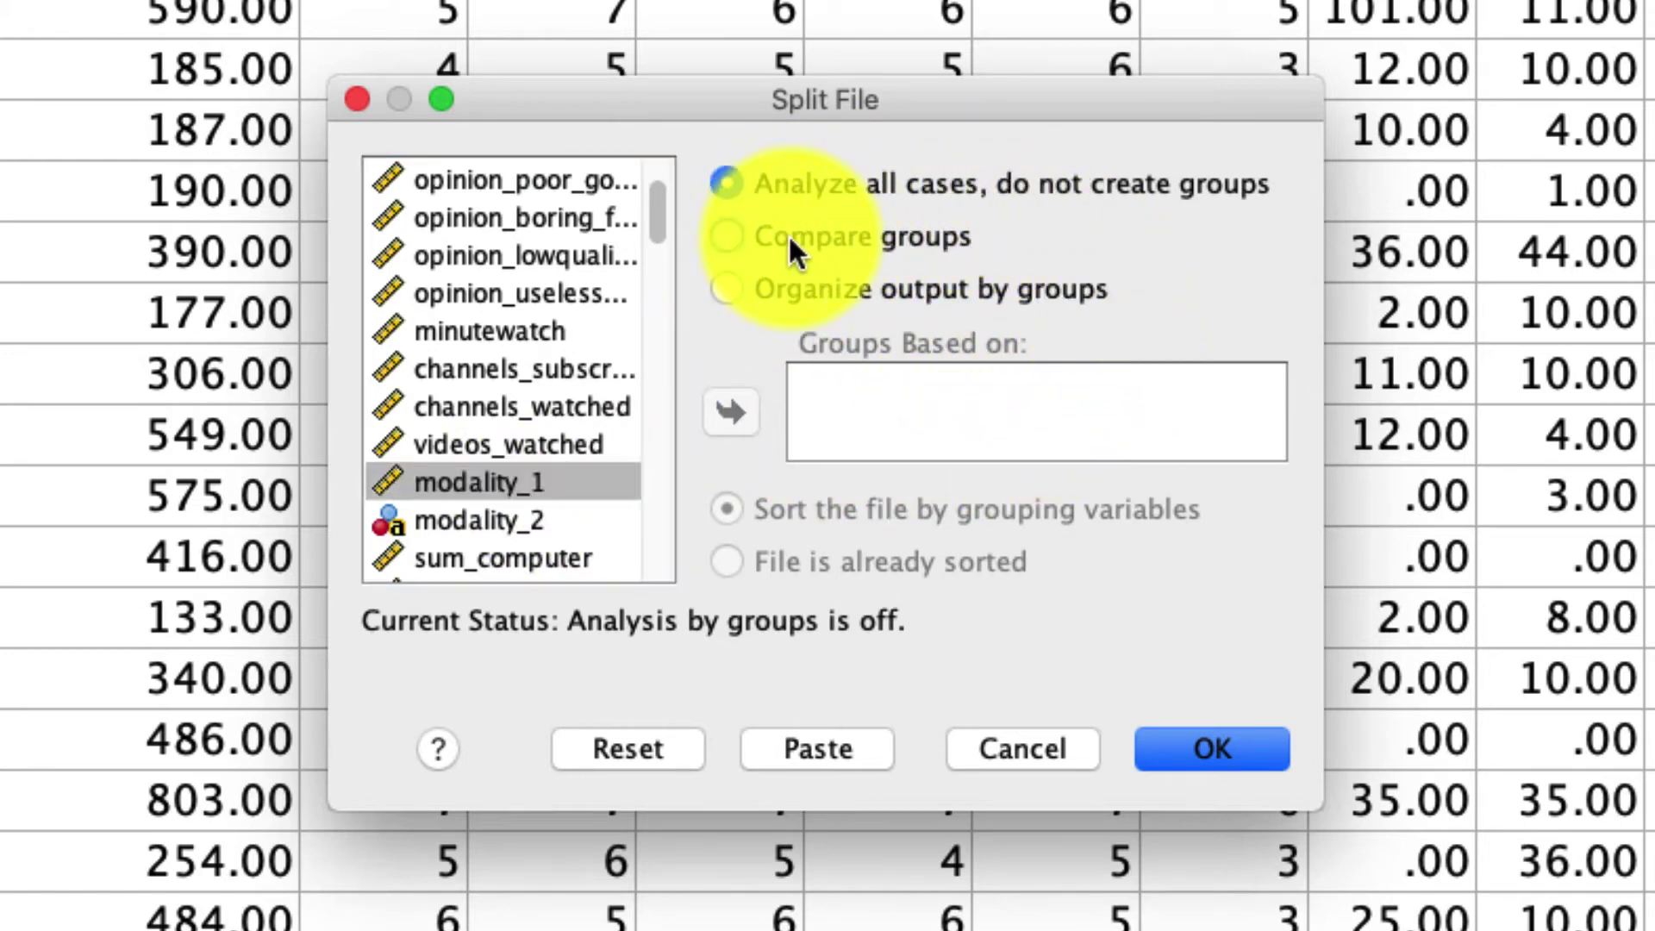
click(935, 297)
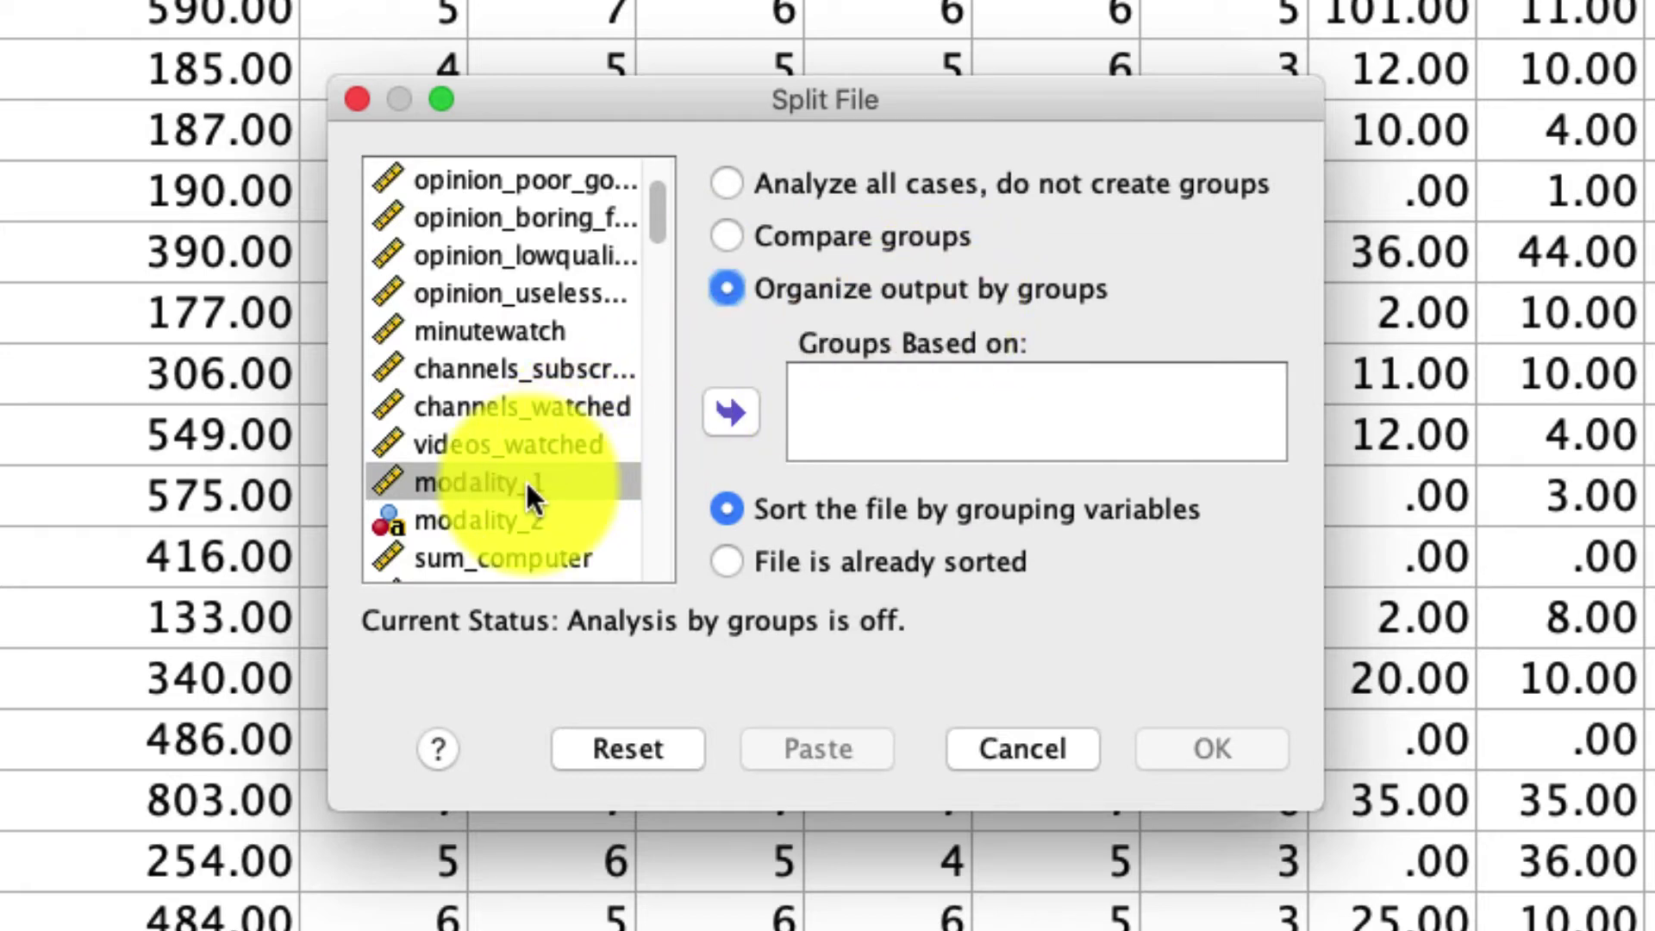
click(643, 483)
click(735, 414)
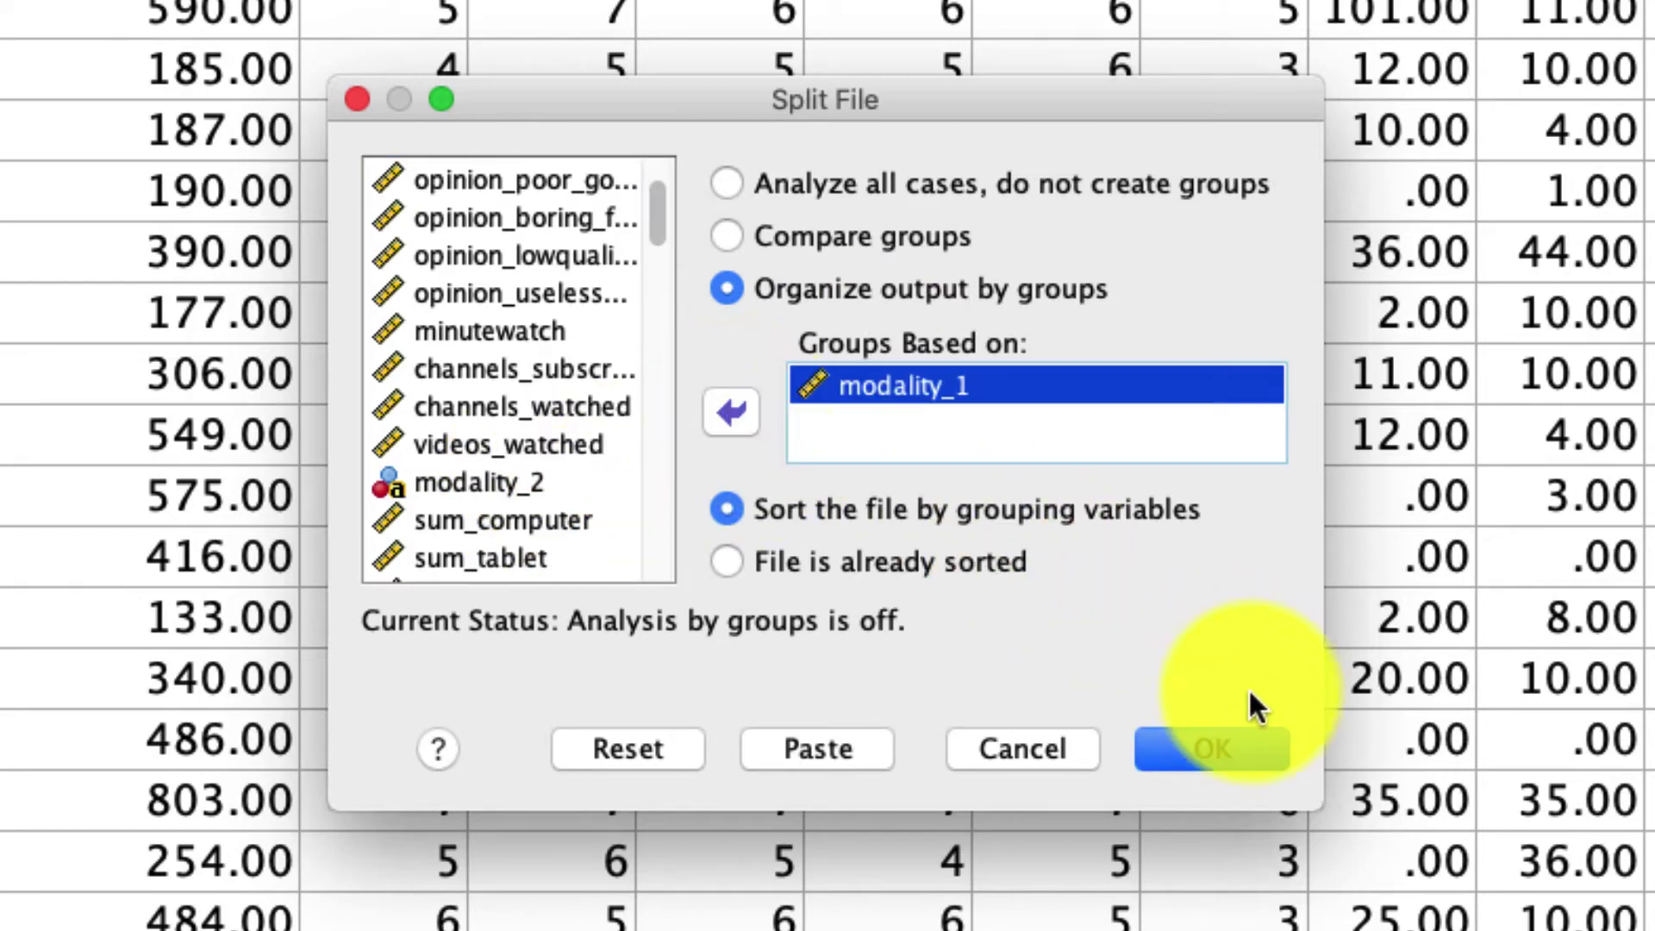
click(1255, 752)
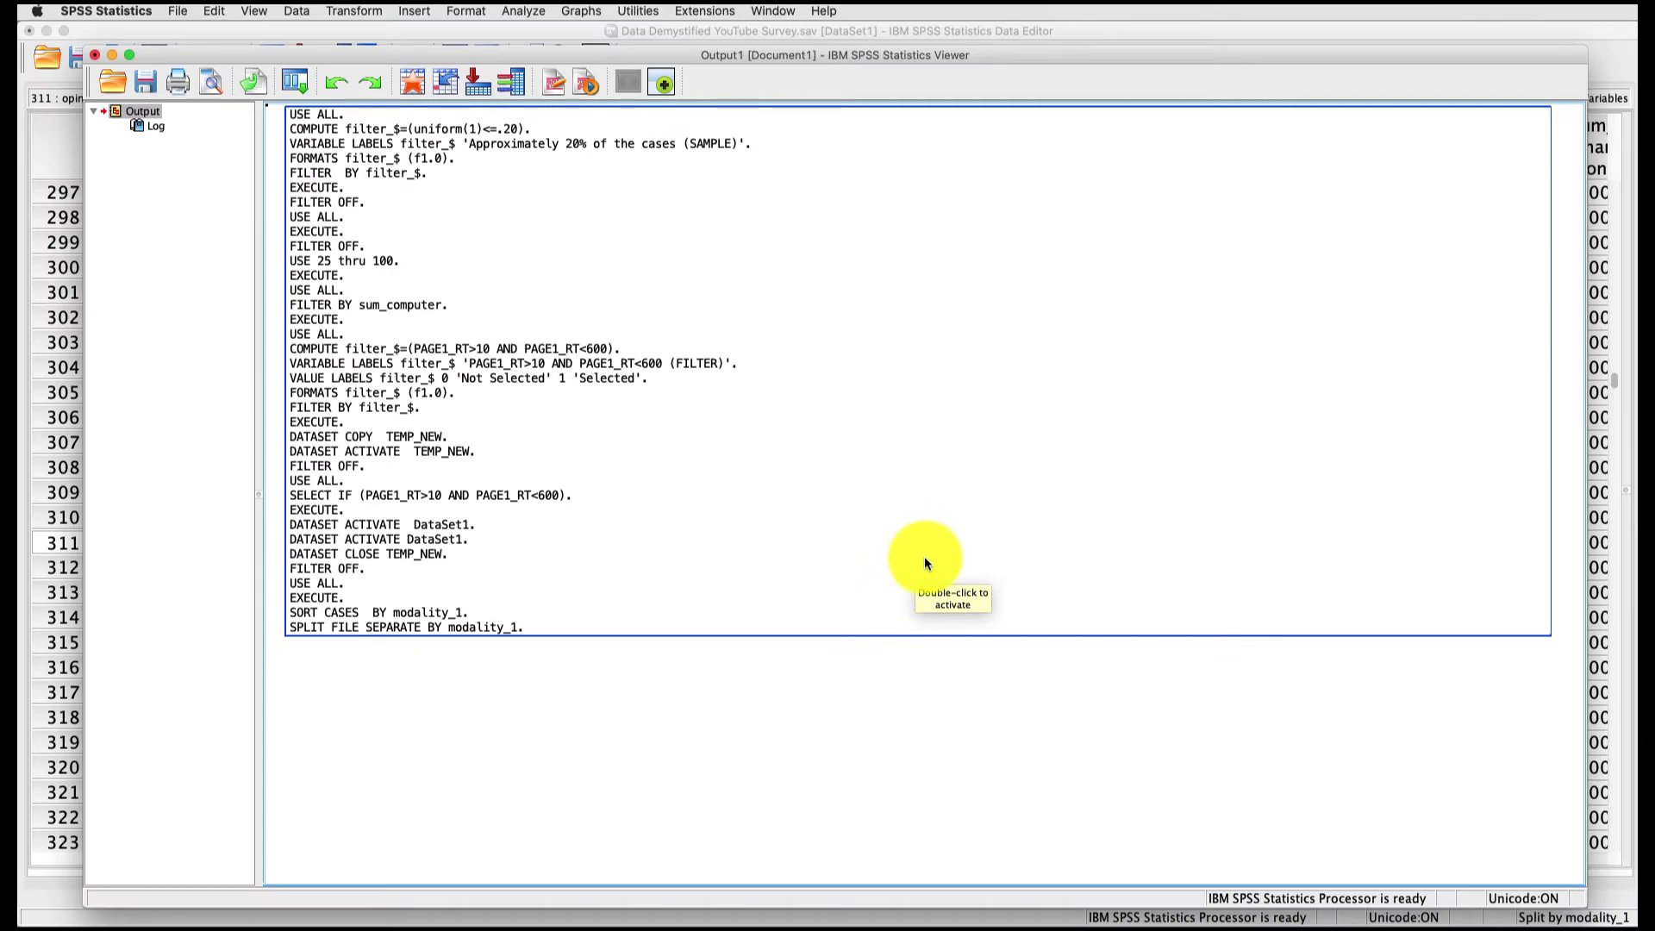
Back in the data, select and inspect the modality_1 column values
key(super+grave)
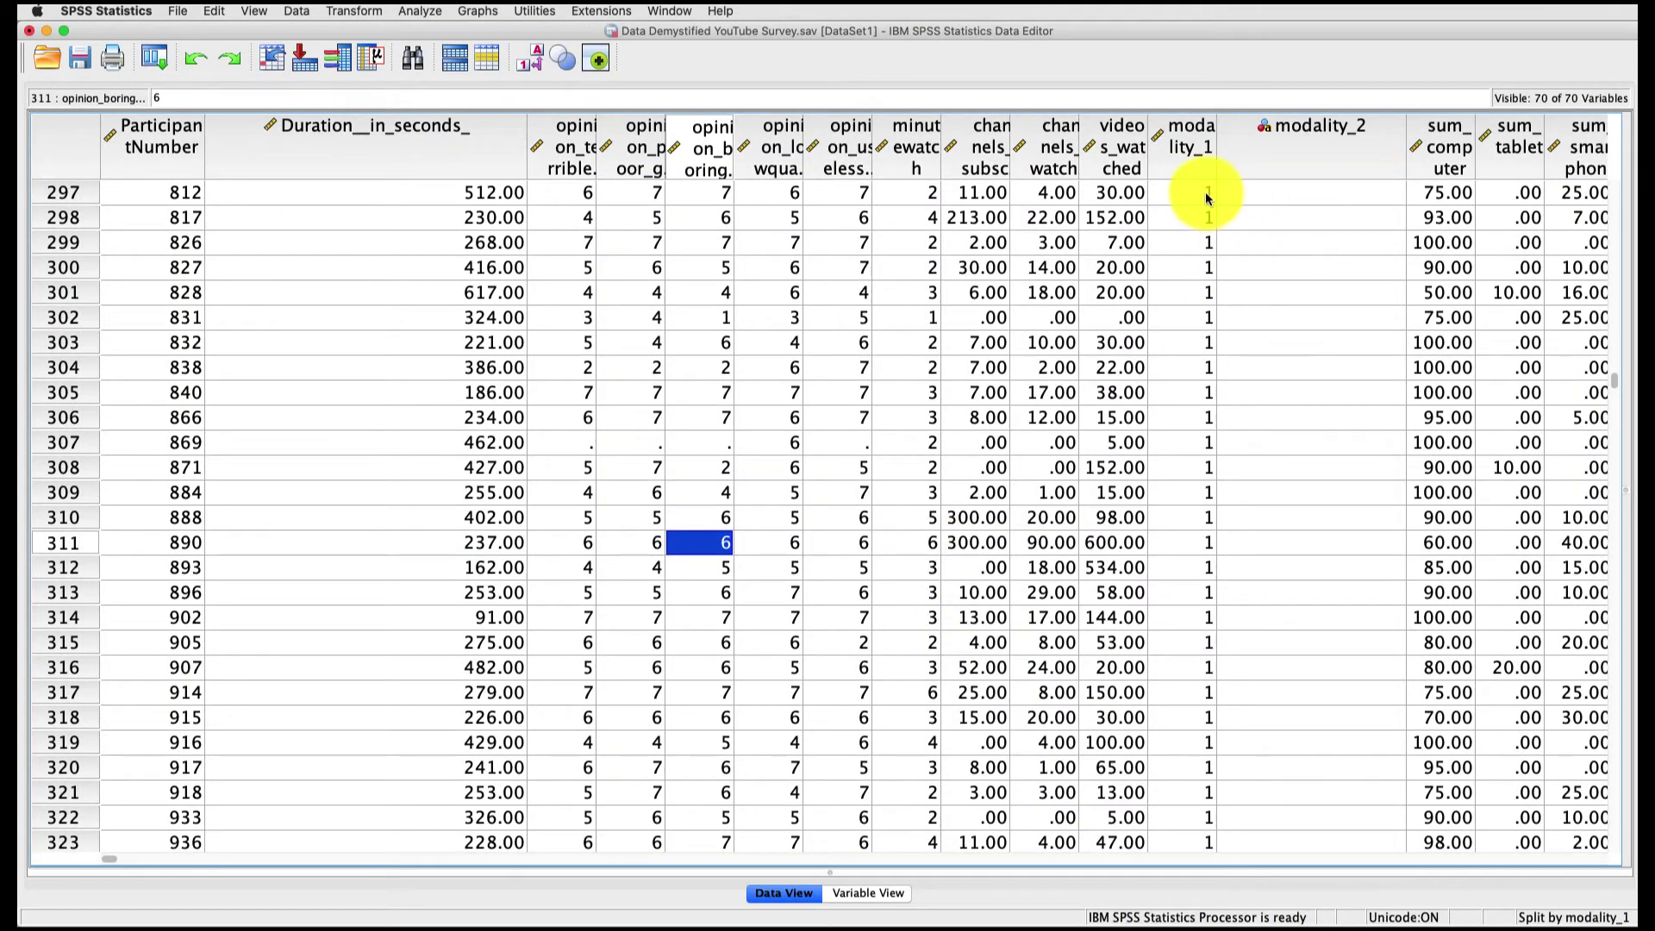
click(1191, 146)
scroll(1190, 345, down, 10)
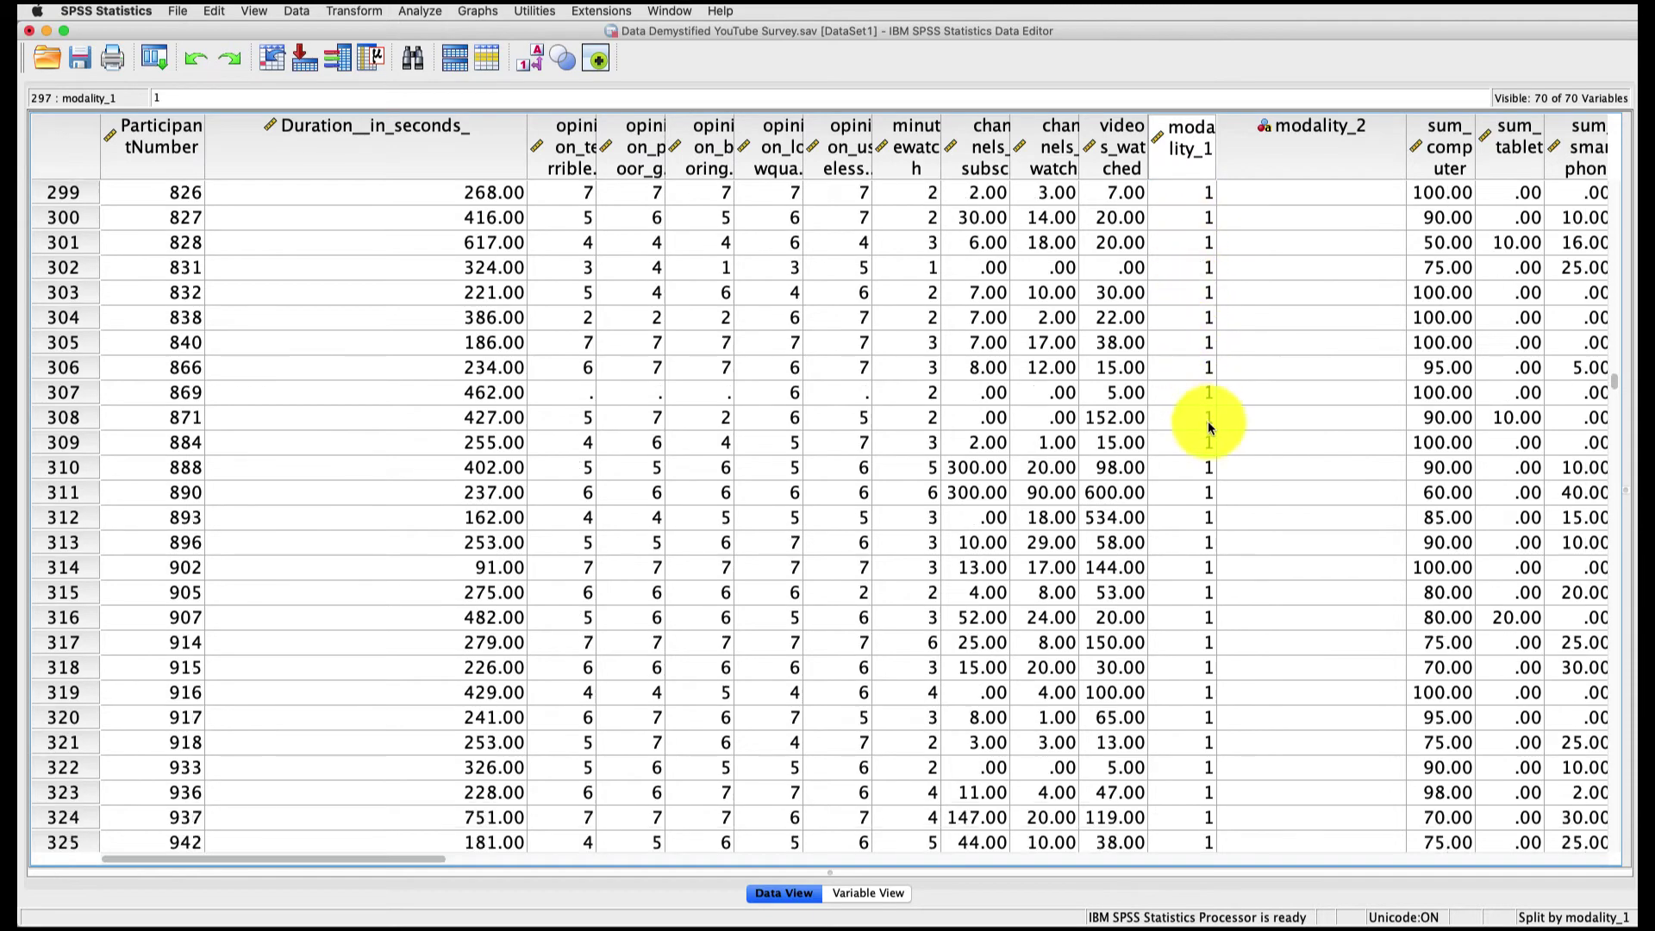
click(1204, 642)
scroll(1207, 643, down, 4)
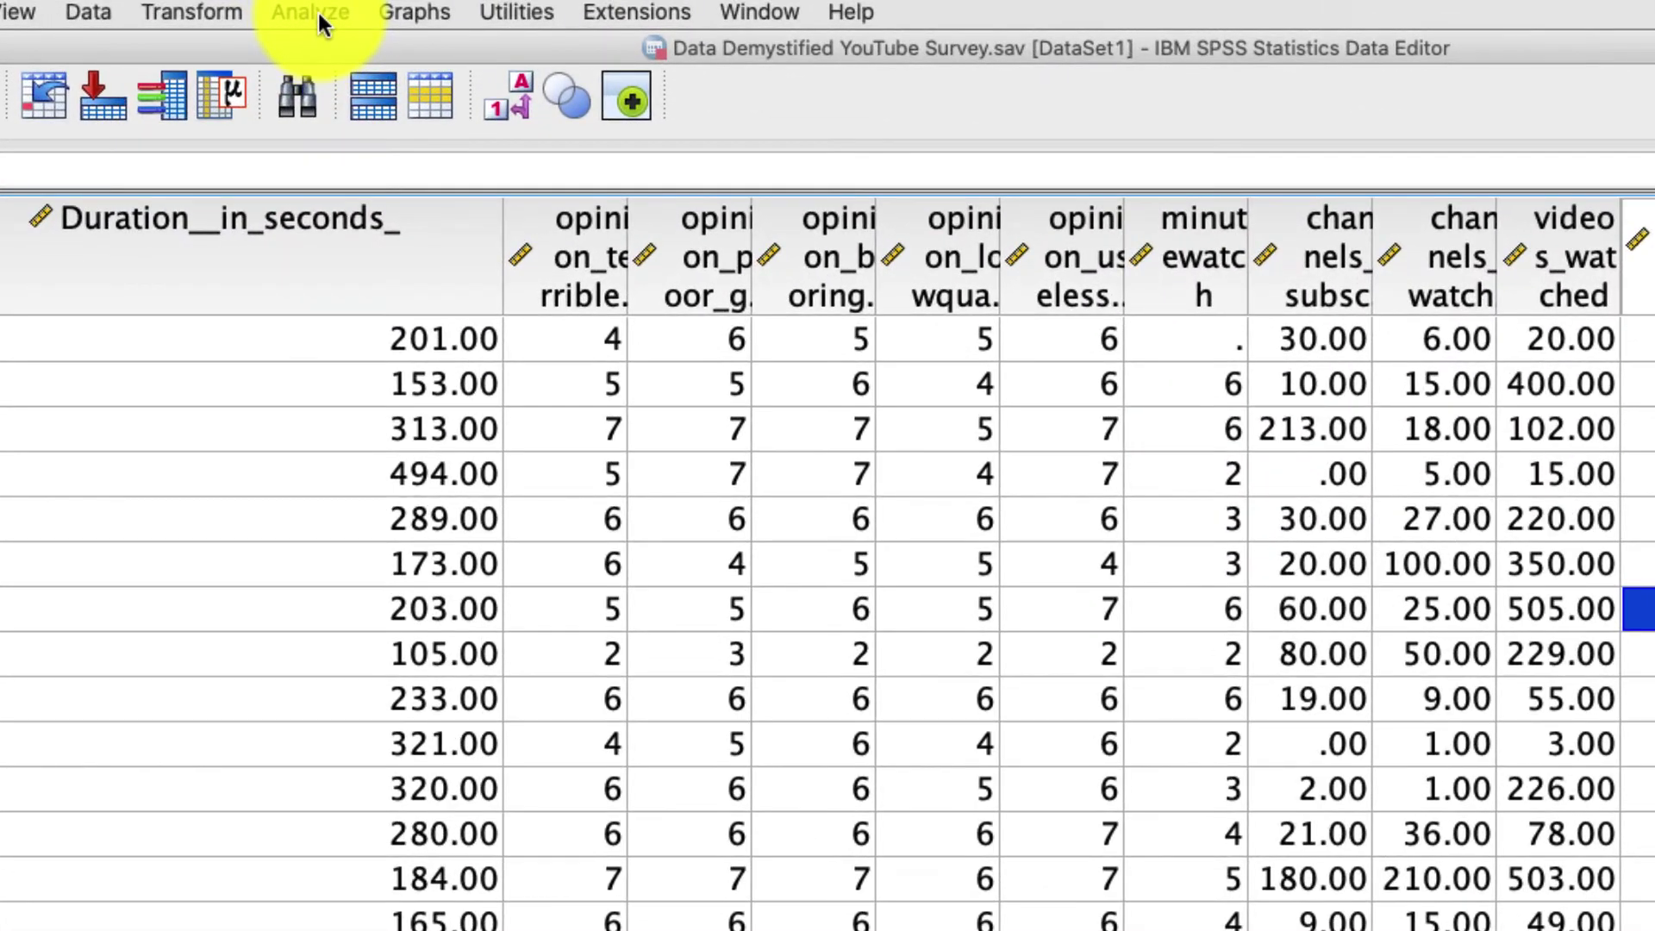
Run a bivariate correlation of opinion_terrible_amazing and opinion_poor_good
click(310, 12)
mouse_move(379, 249)
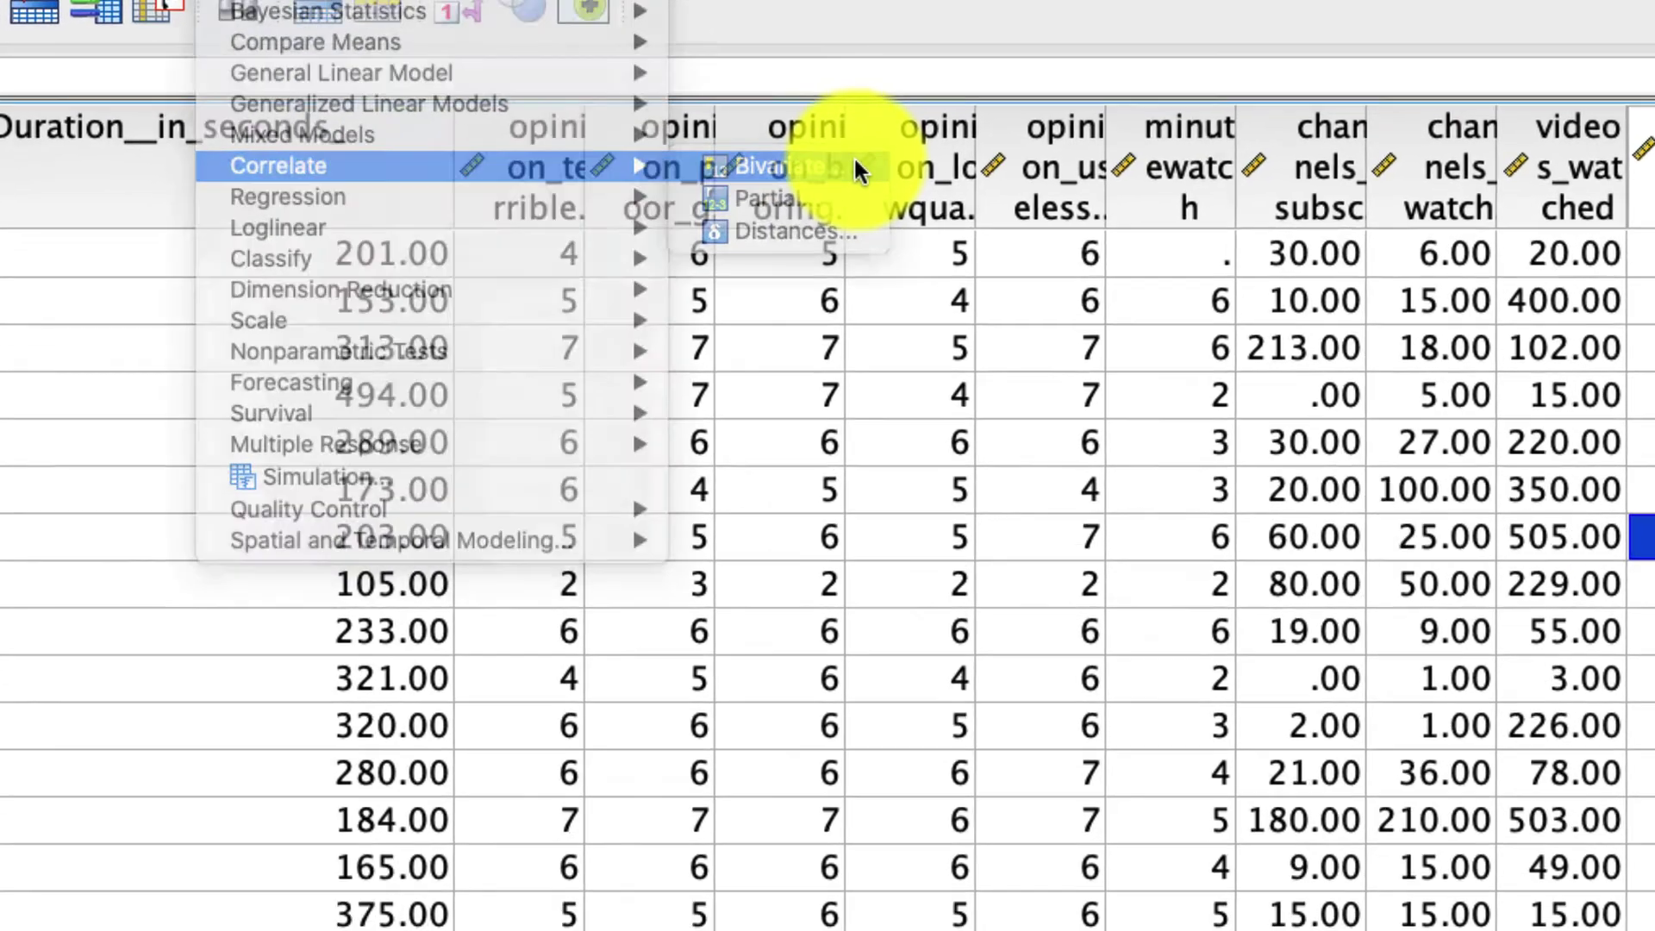
click(853, 168)
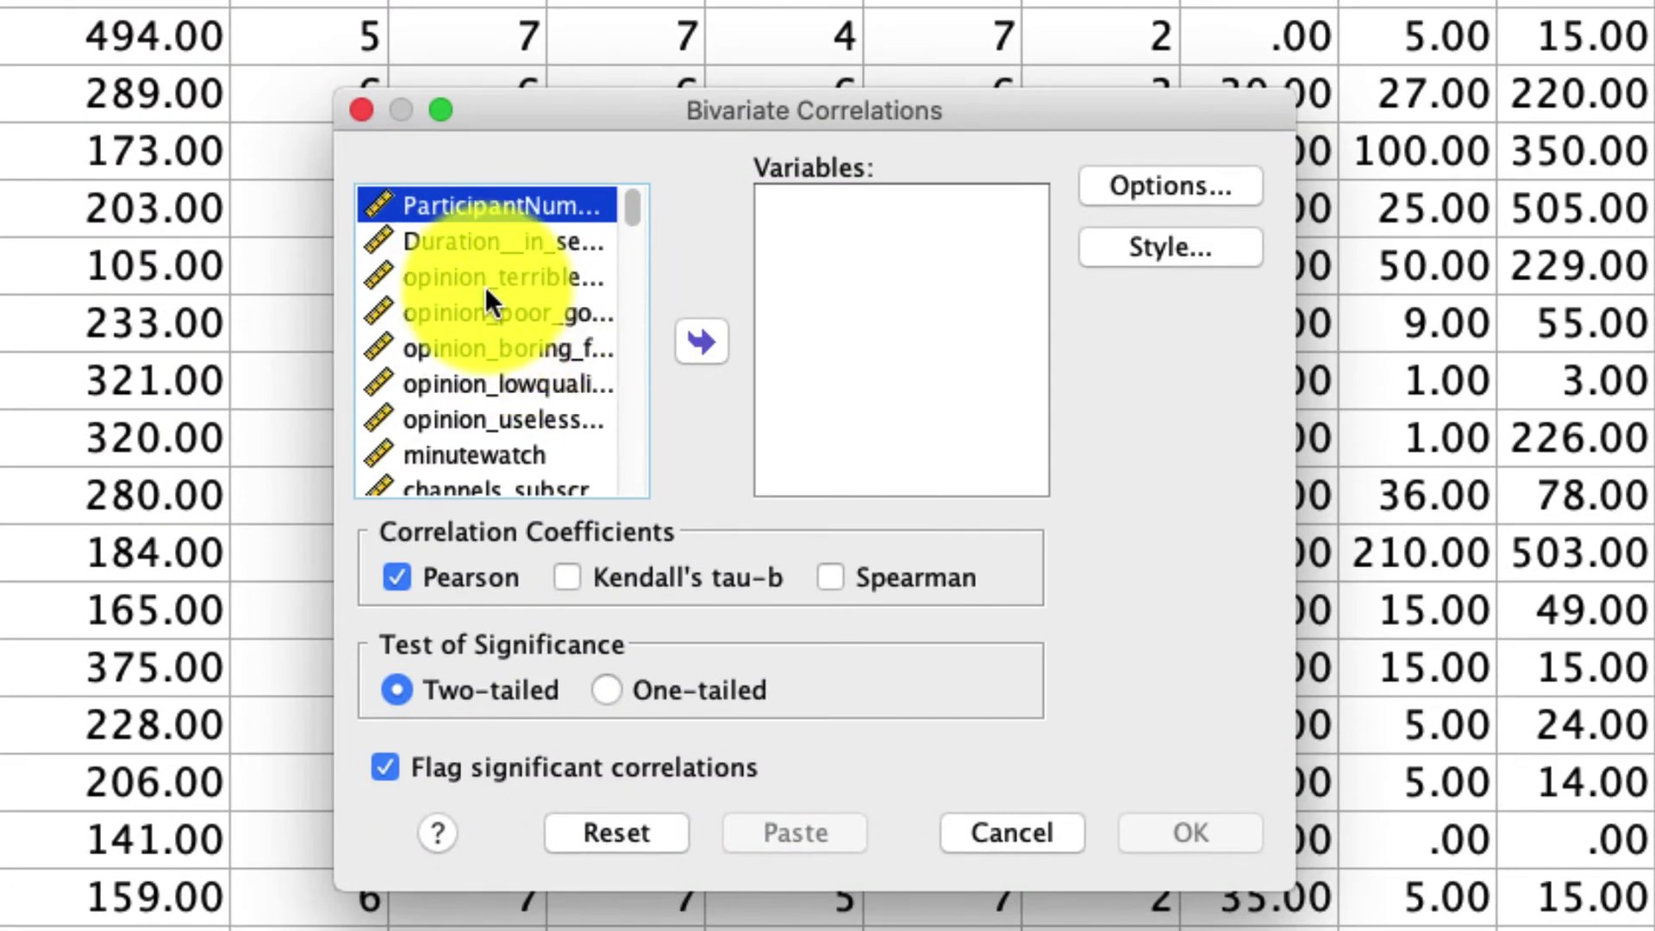
click(489, 277)
shift+click(500, 312)
click(701, 343)
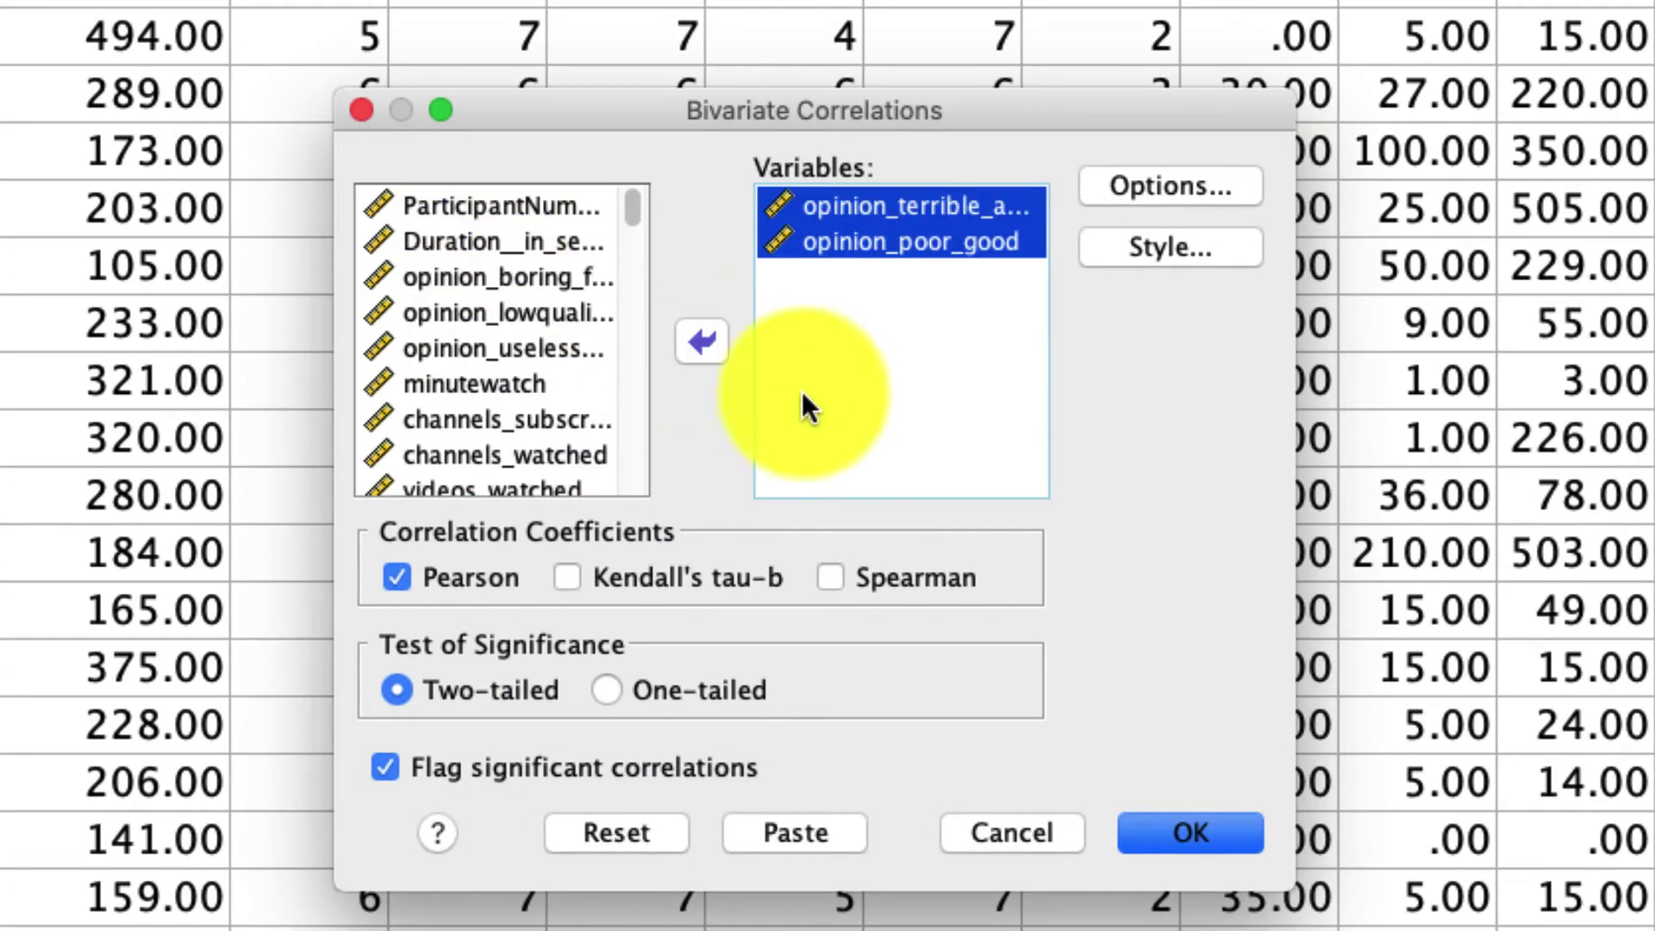
click(1203, 849)
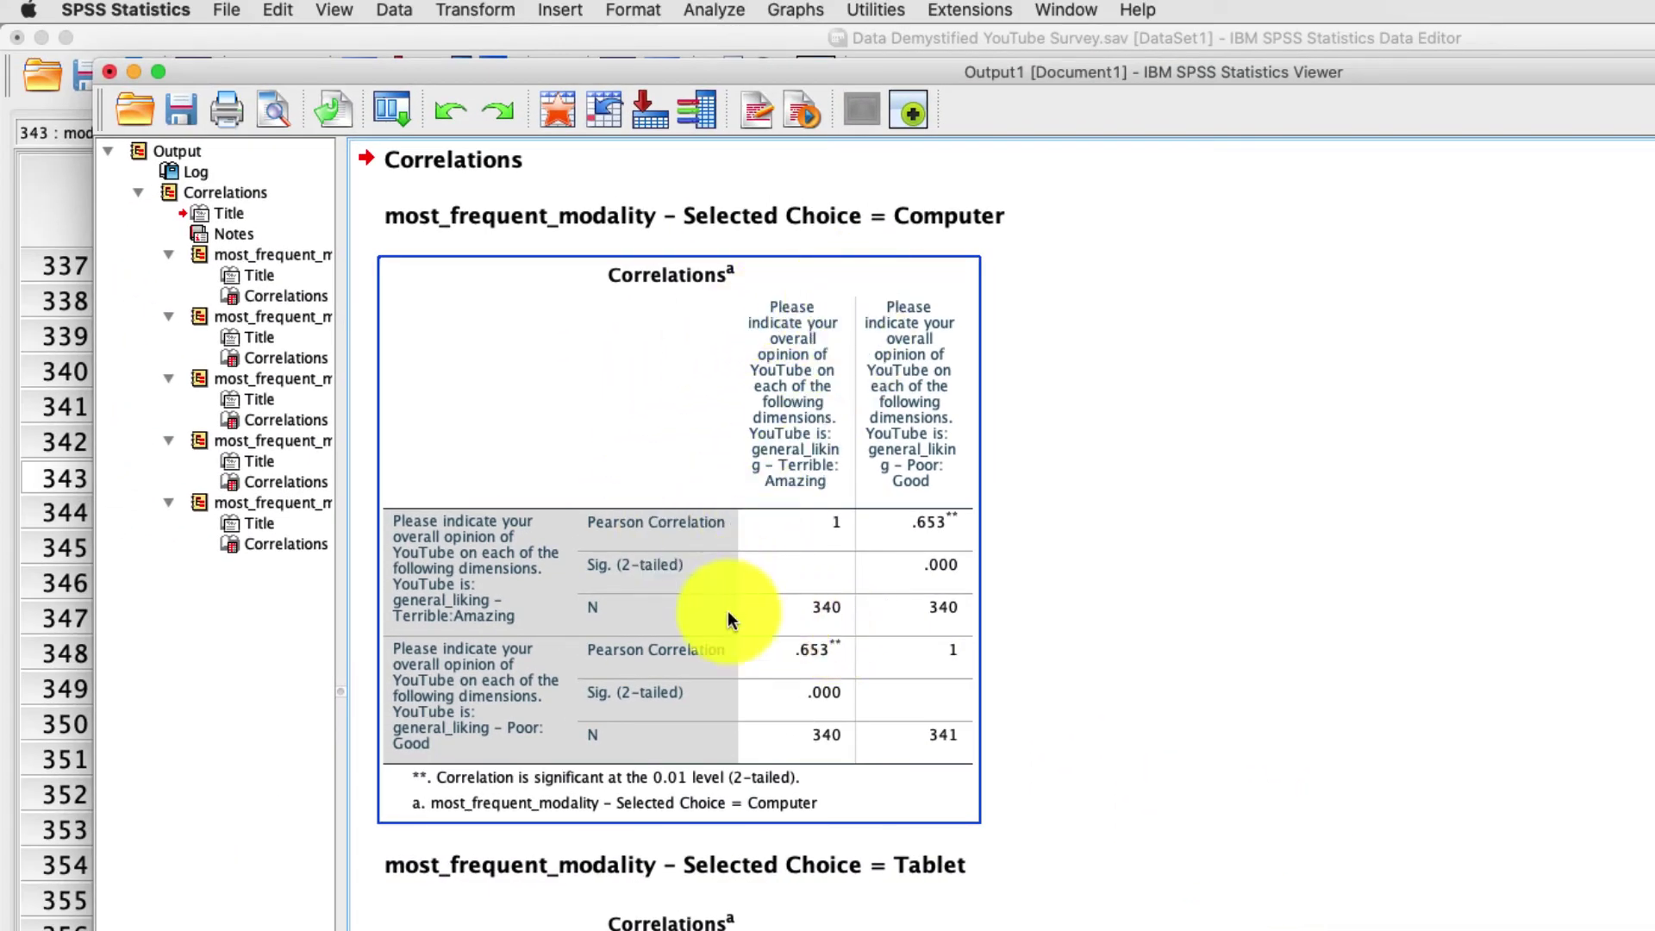
click(393, 225)
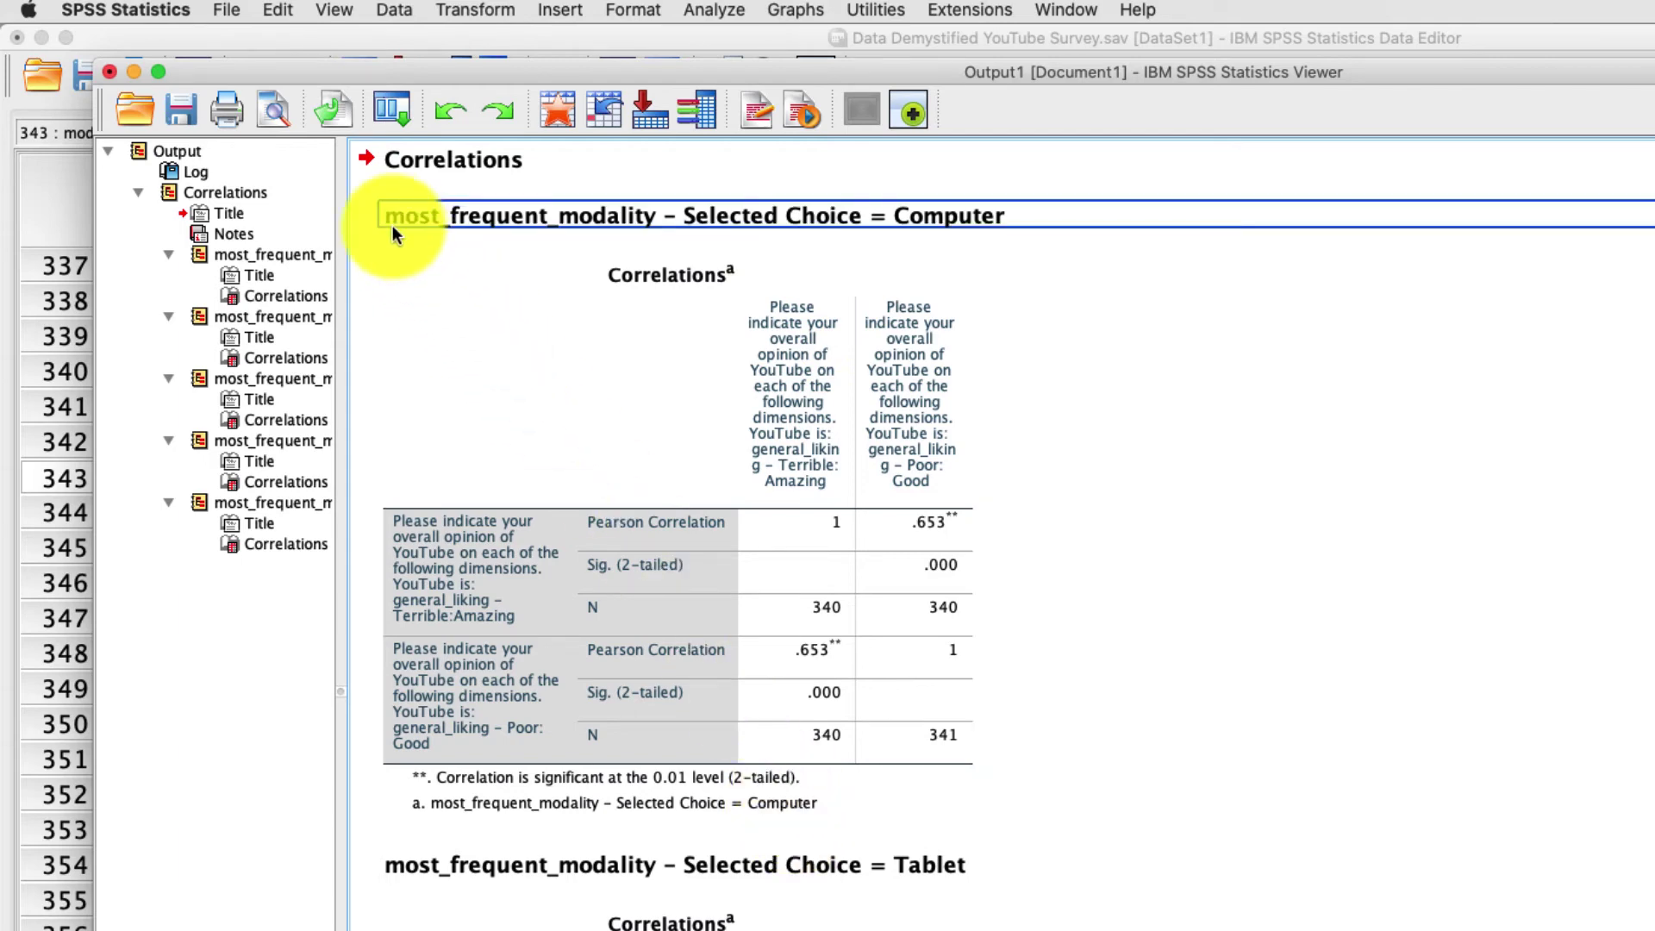
click(576, 422)
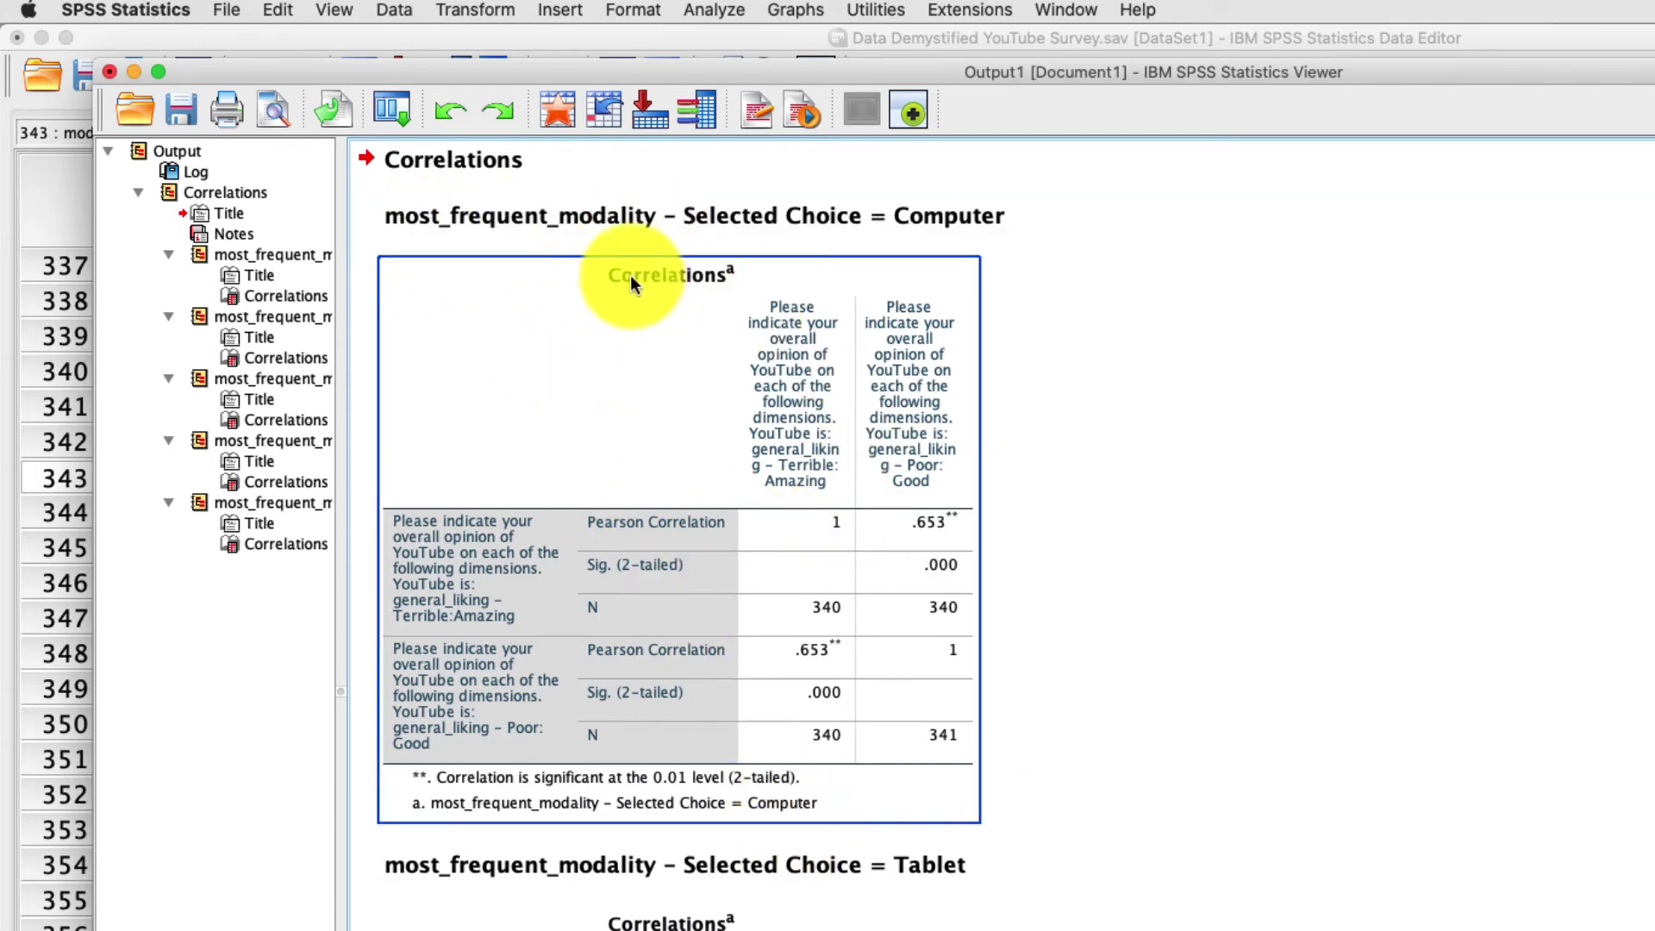
click(517, 218)
click(483, 426)
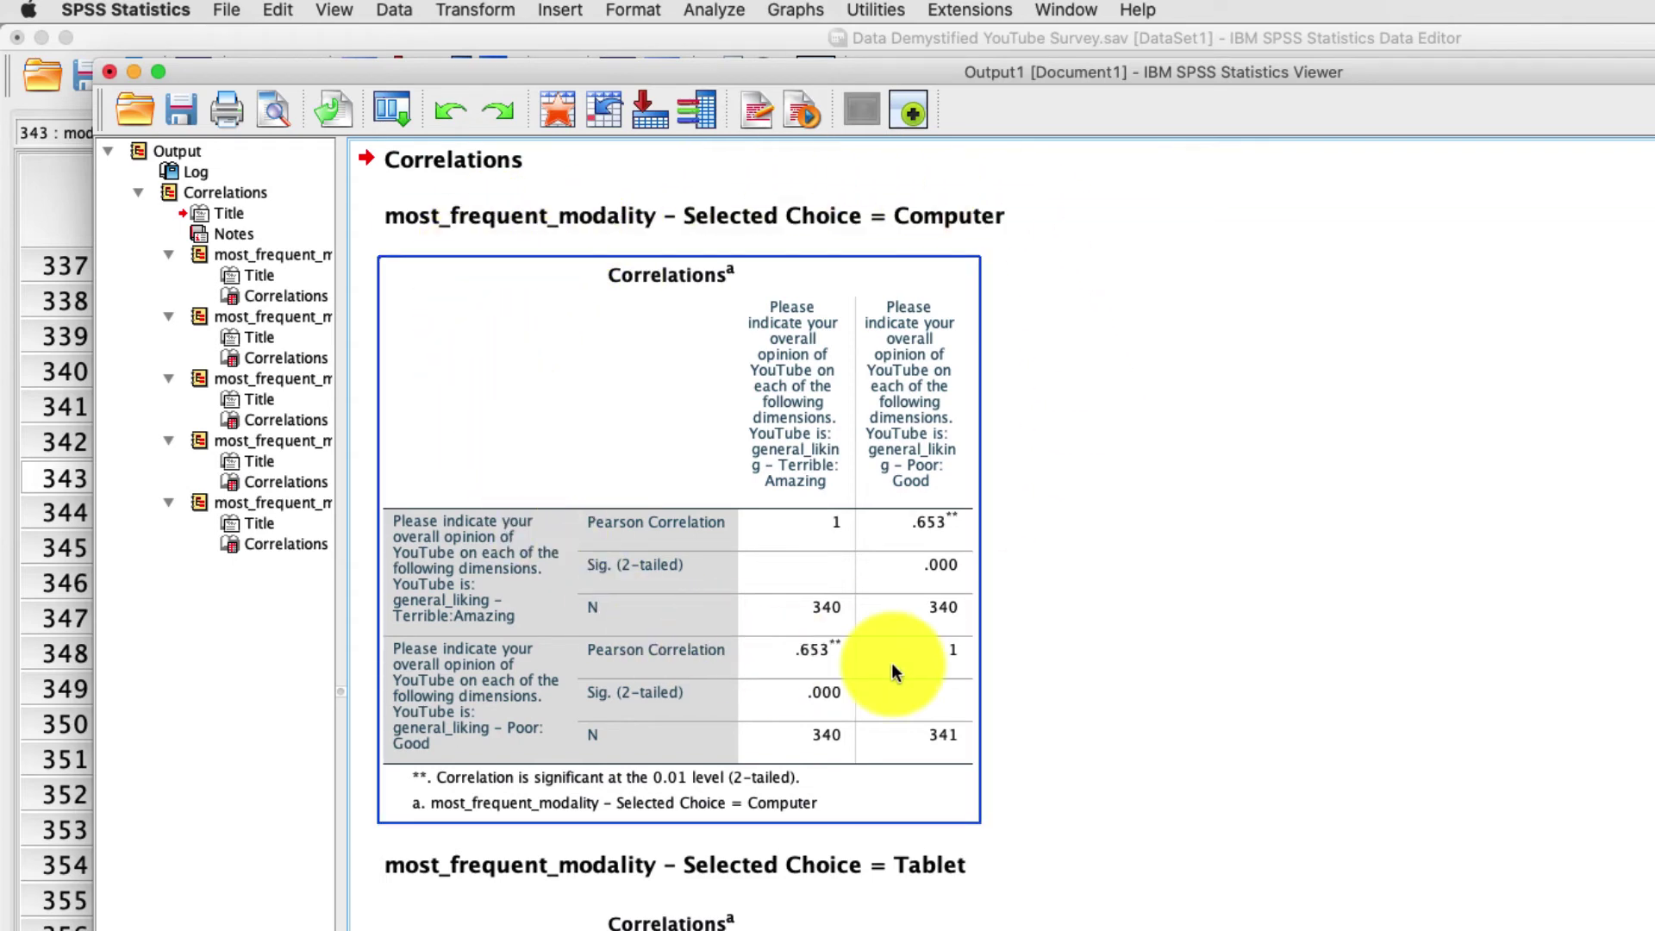
click(950, 215)
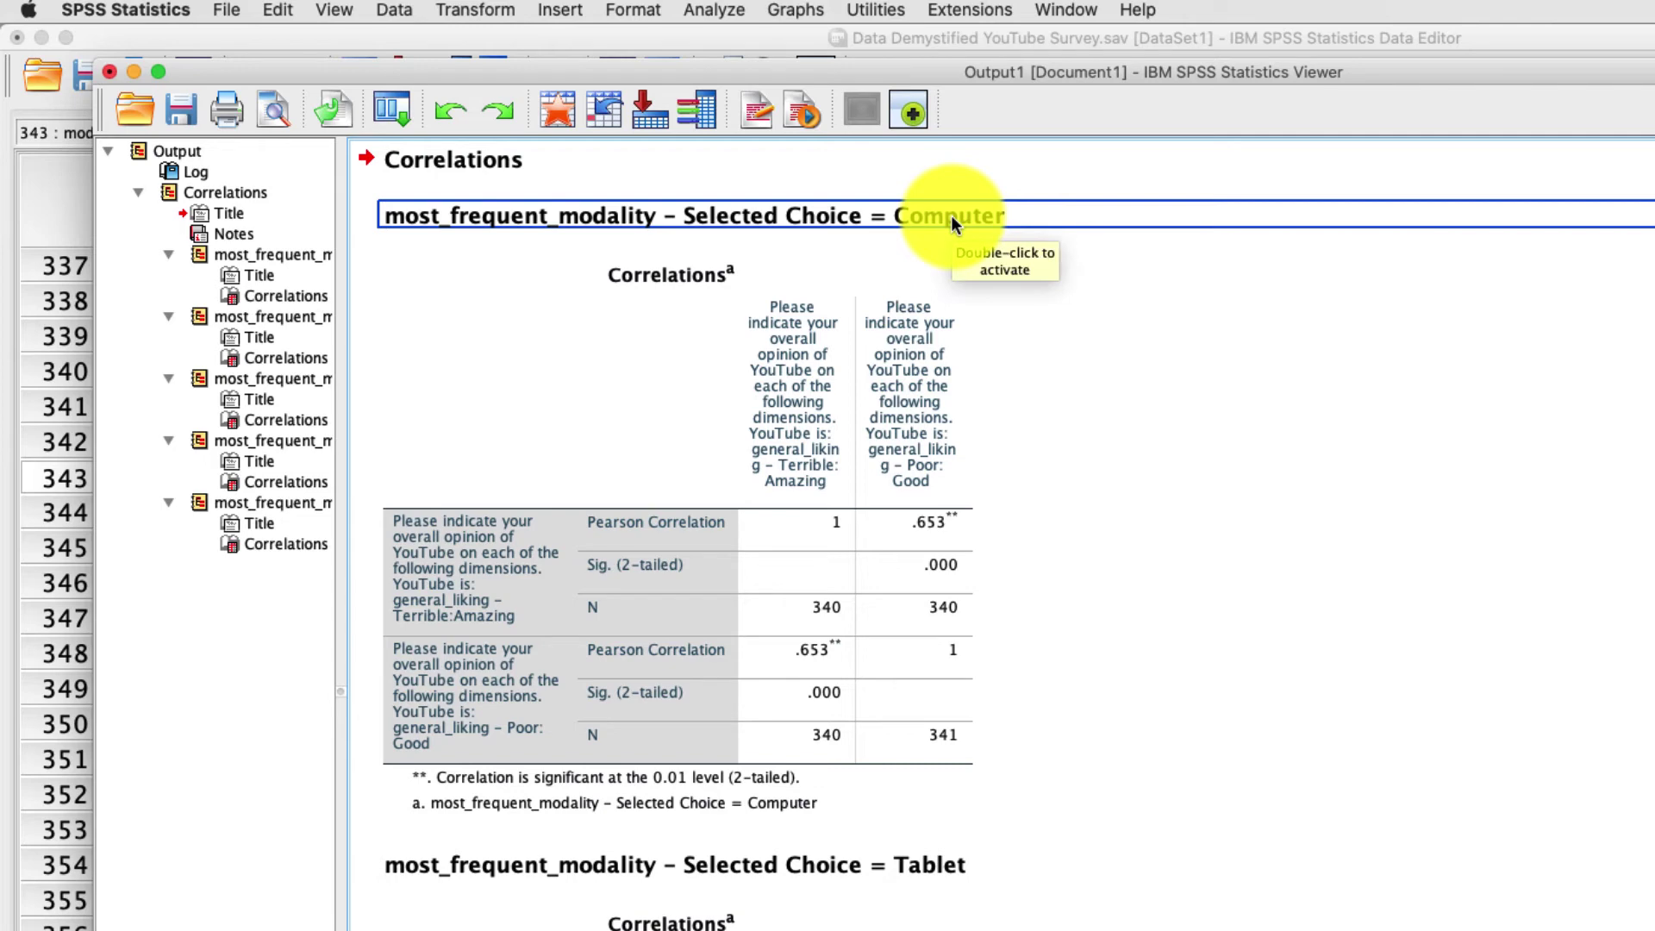
click(960, 560)
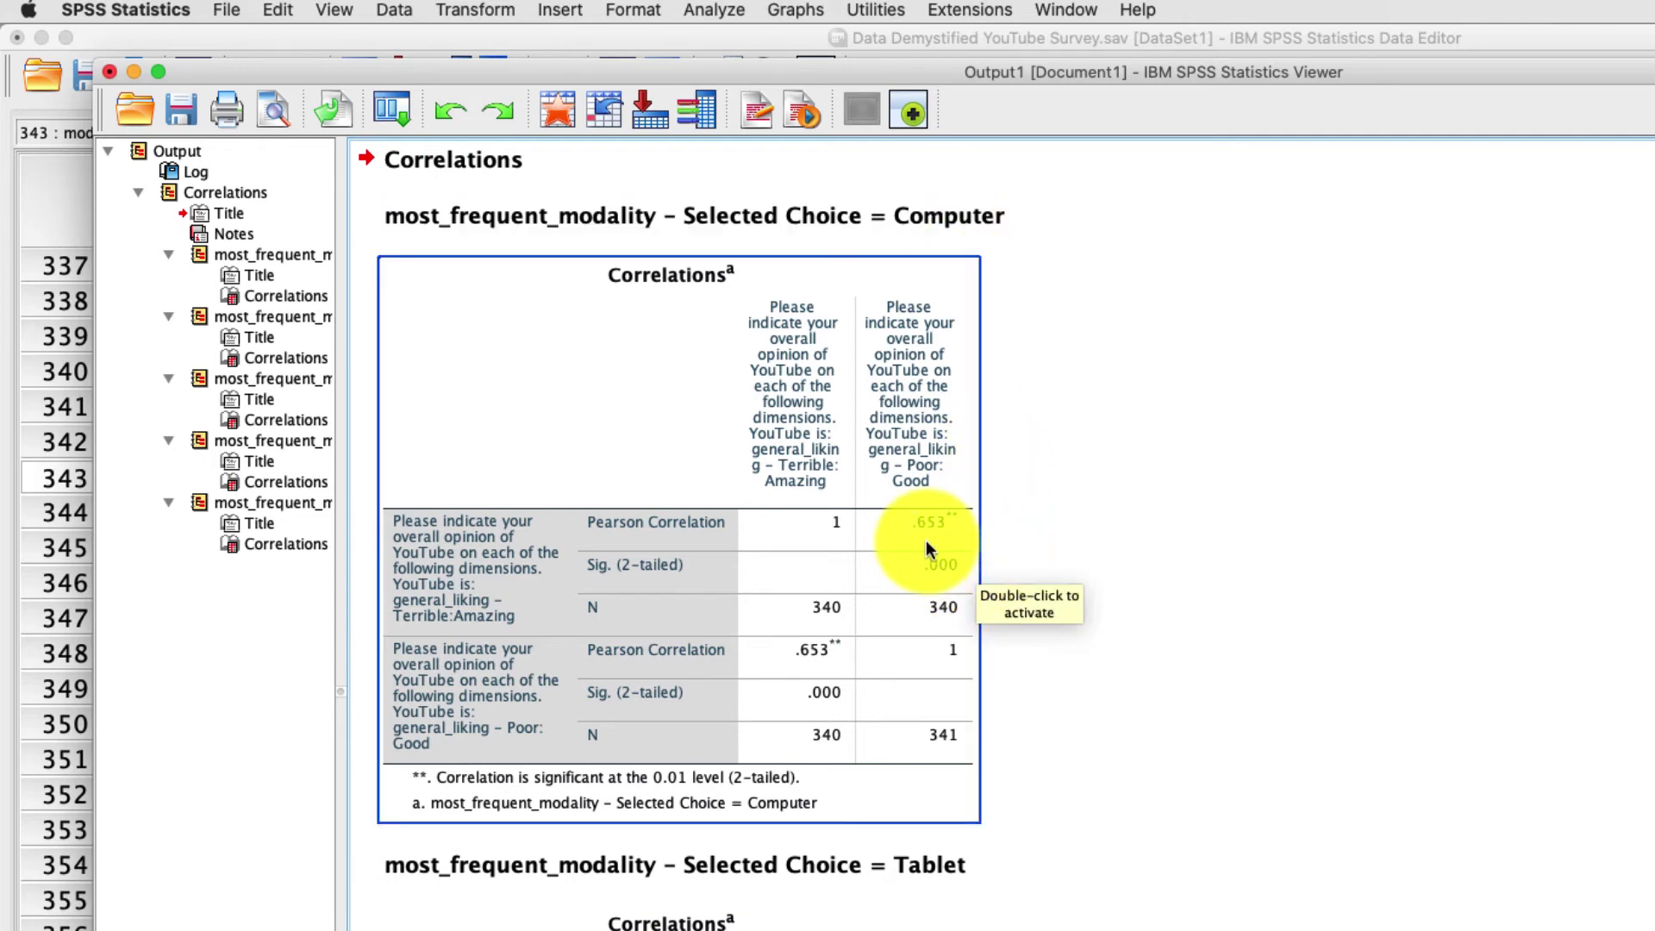
scroll(926, 539, down, 5)
click(876, 521)
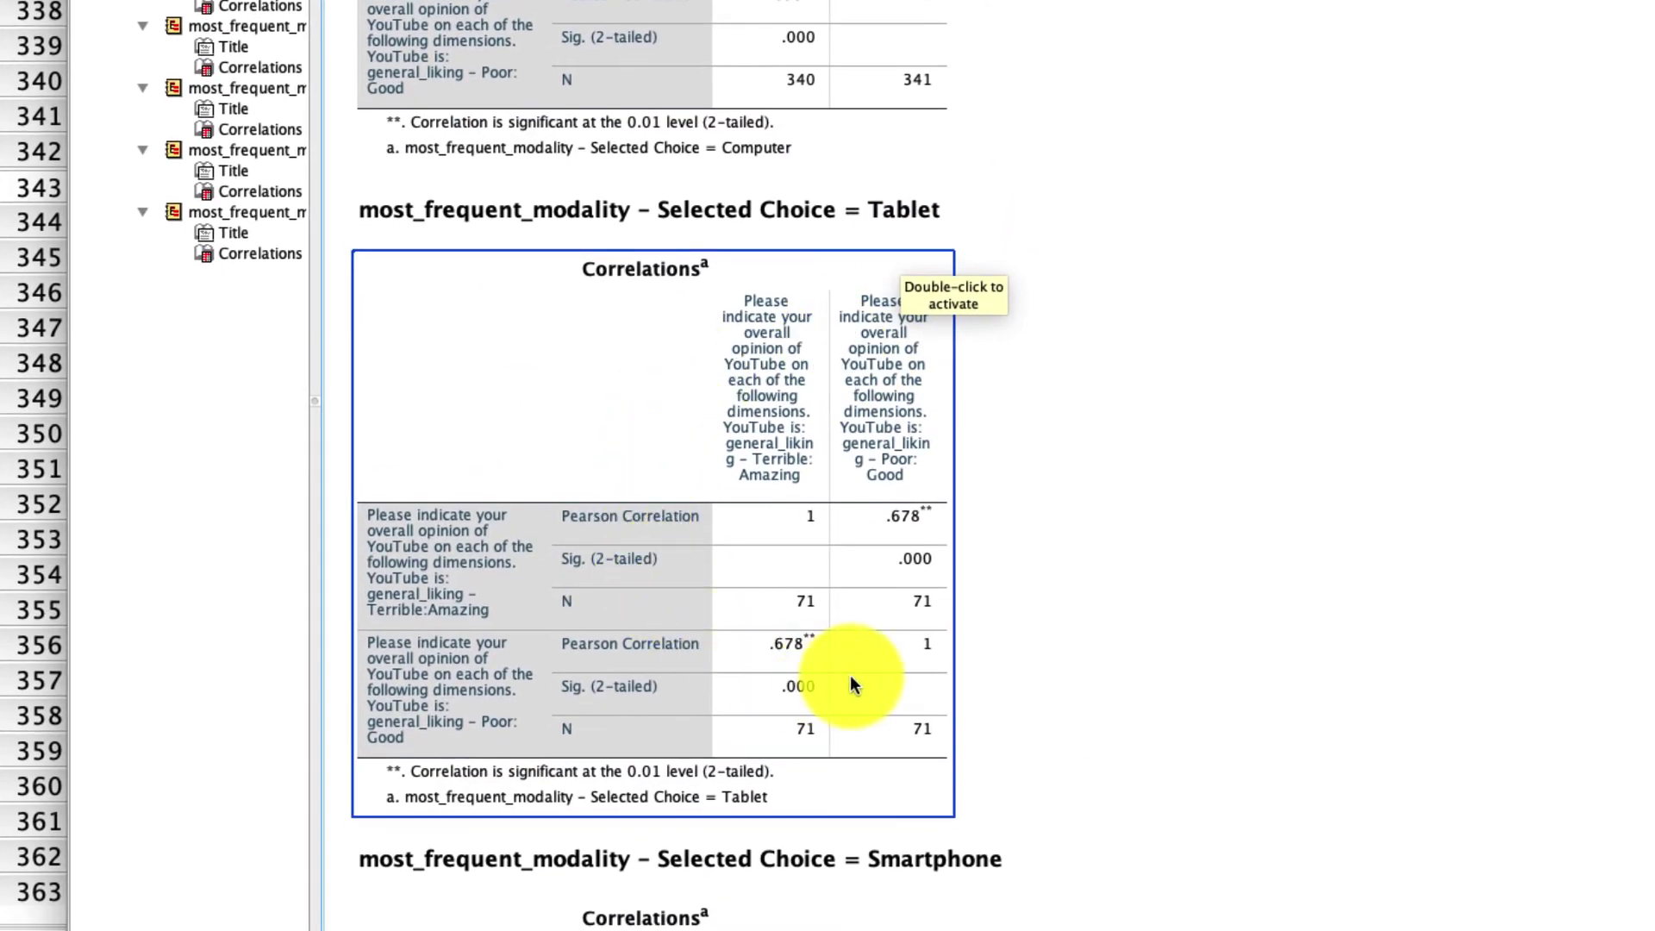
click(919, 212)
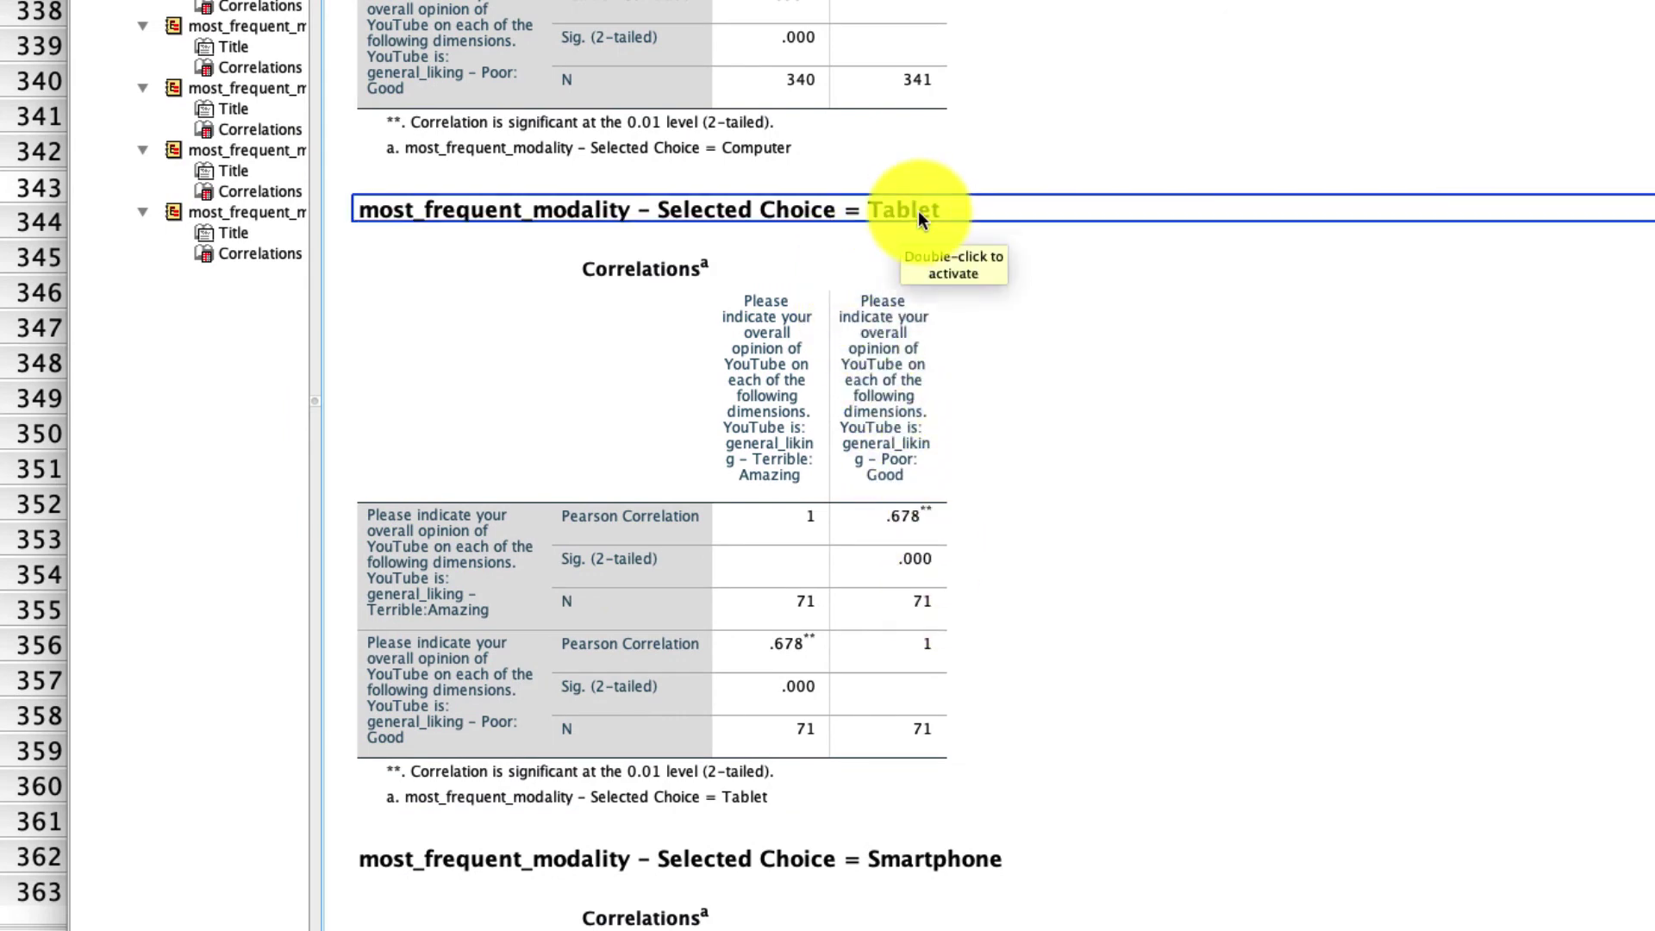
click(902, 354)
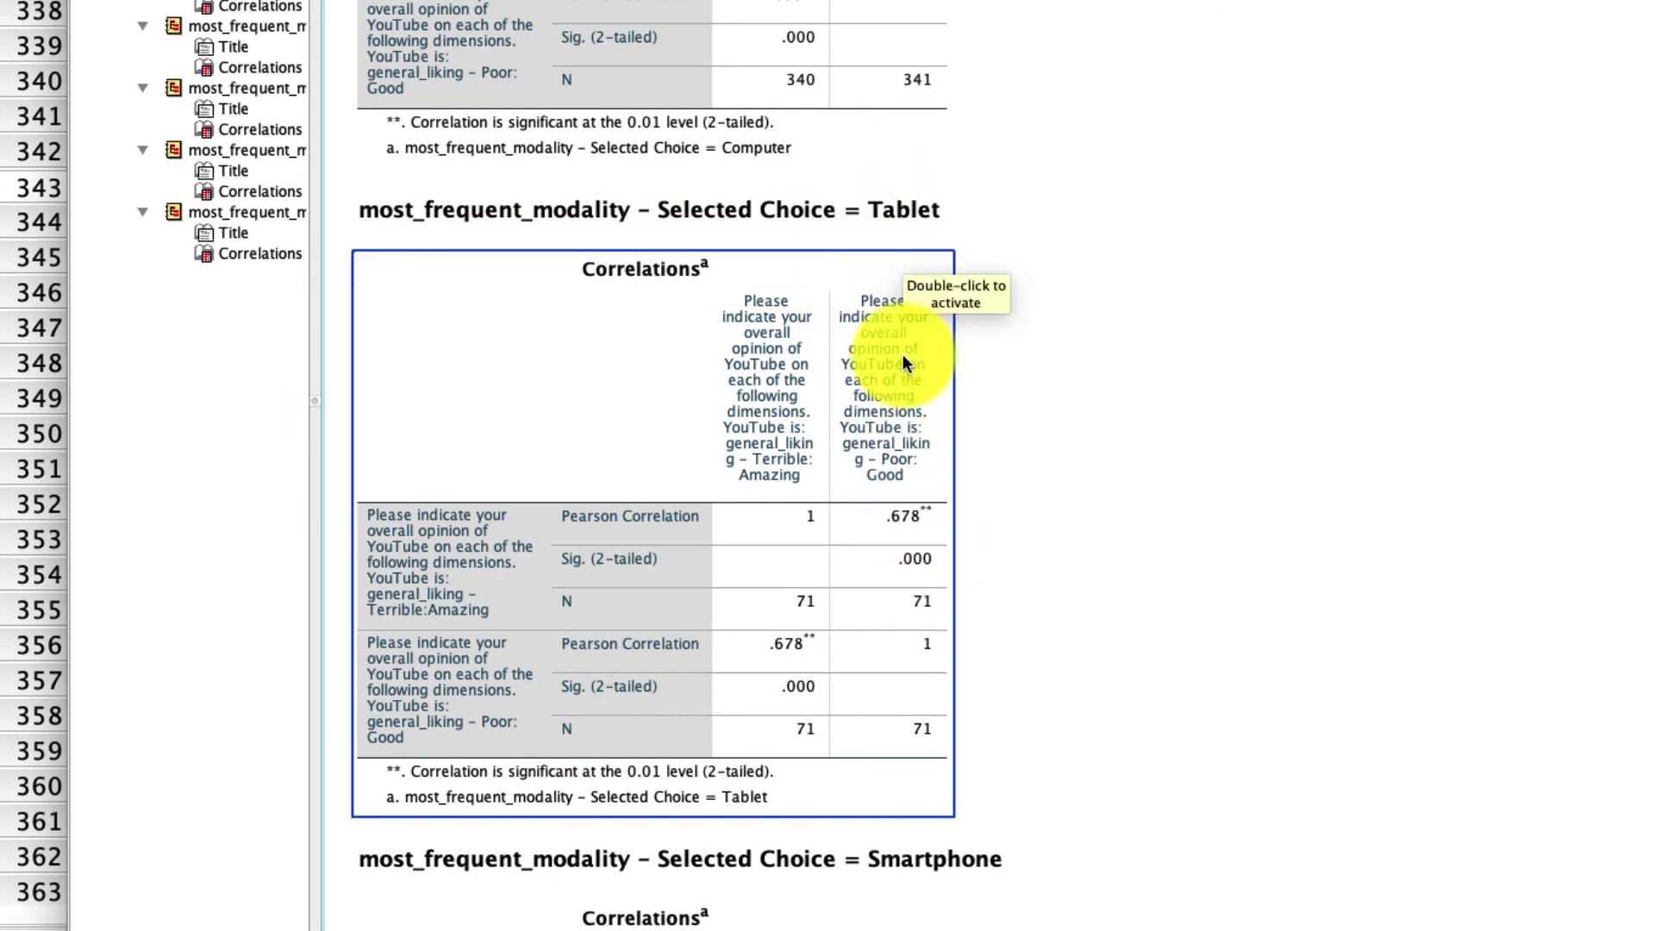
scroll(902, 354, down, 8)
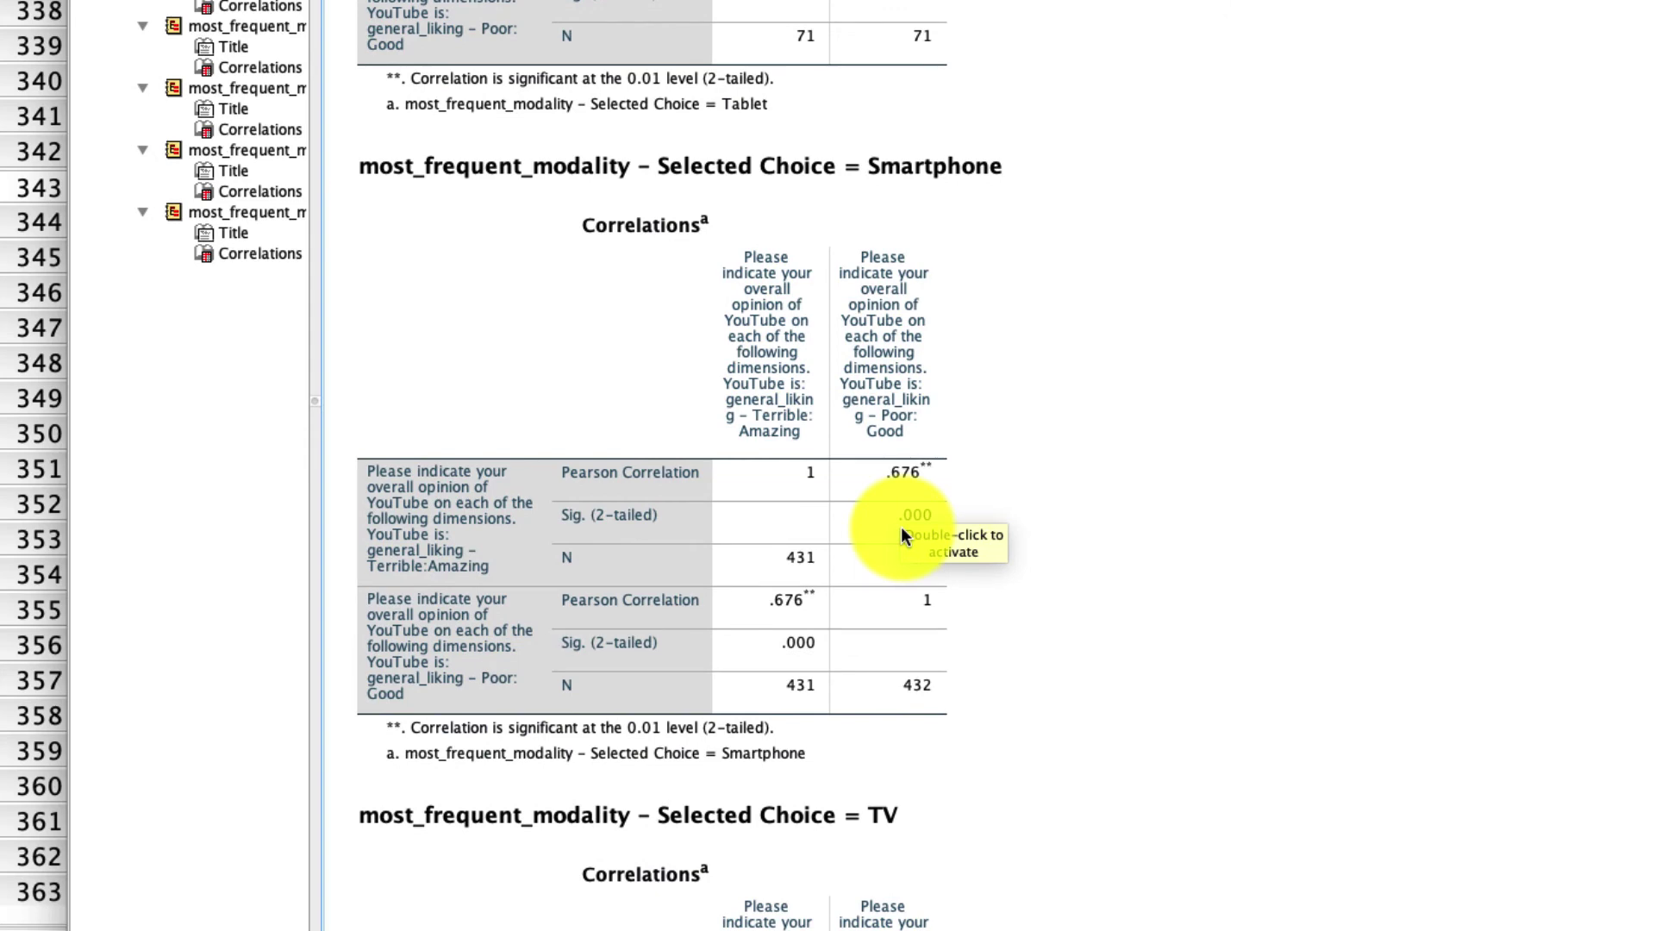
click(902, 526)
scroll(922, 677, down, 6)
click(884, 471)
scroll(874, 557, down, 1)
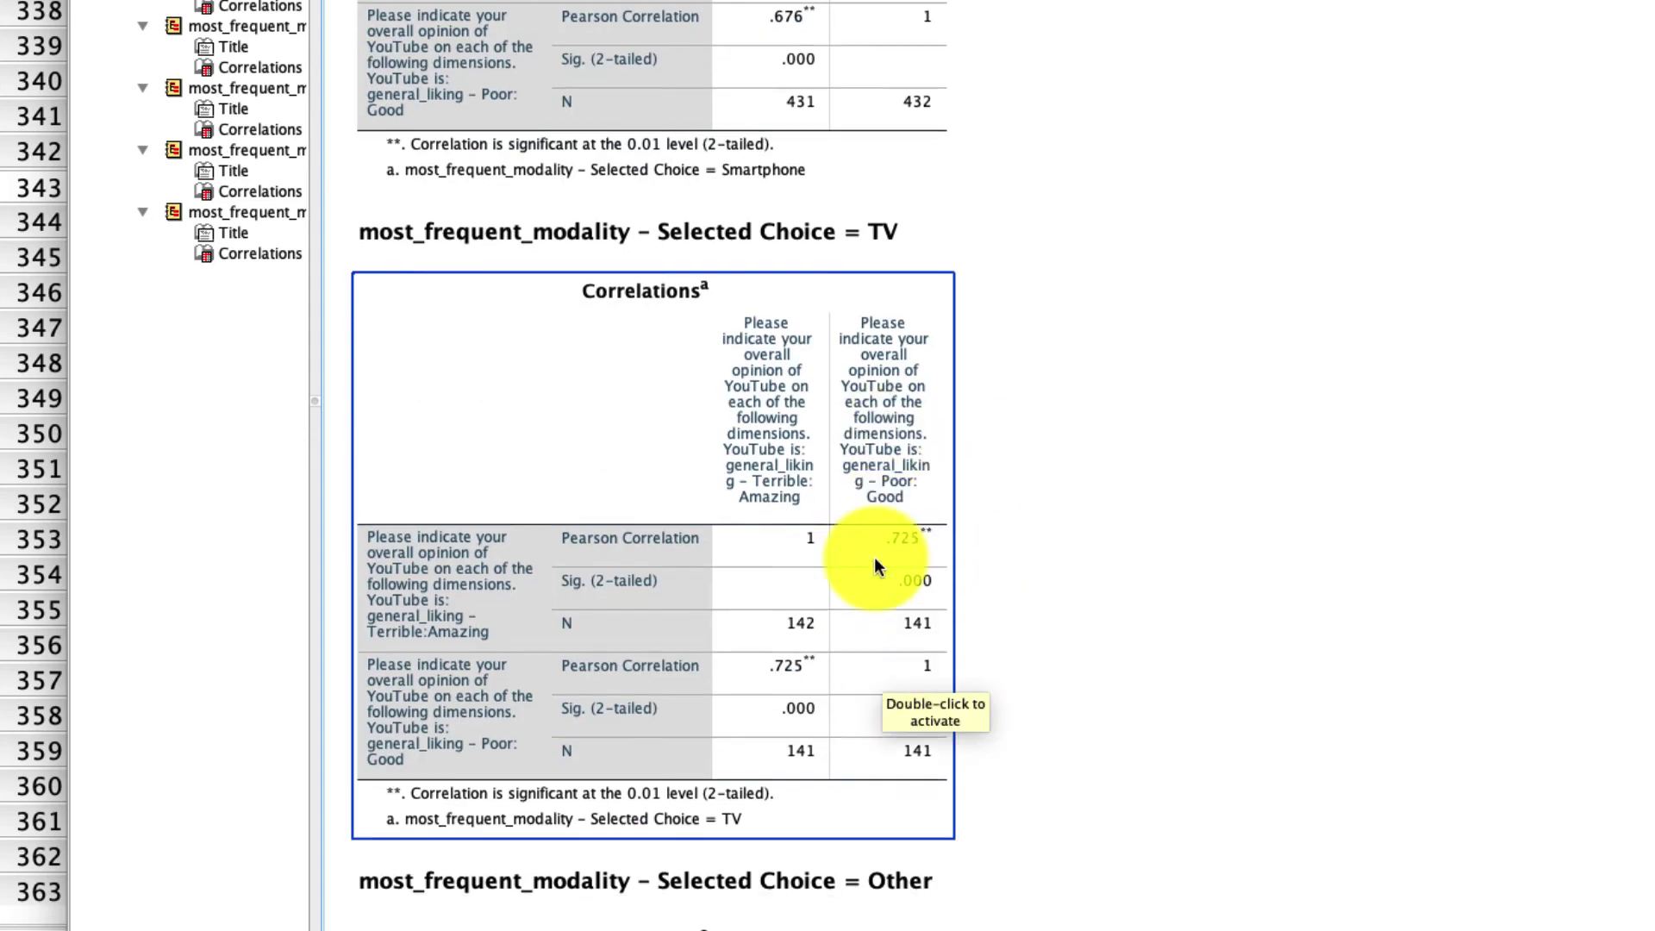
scroll(874, 557, down, 7)
click(874, 557)
click(1156, 574)
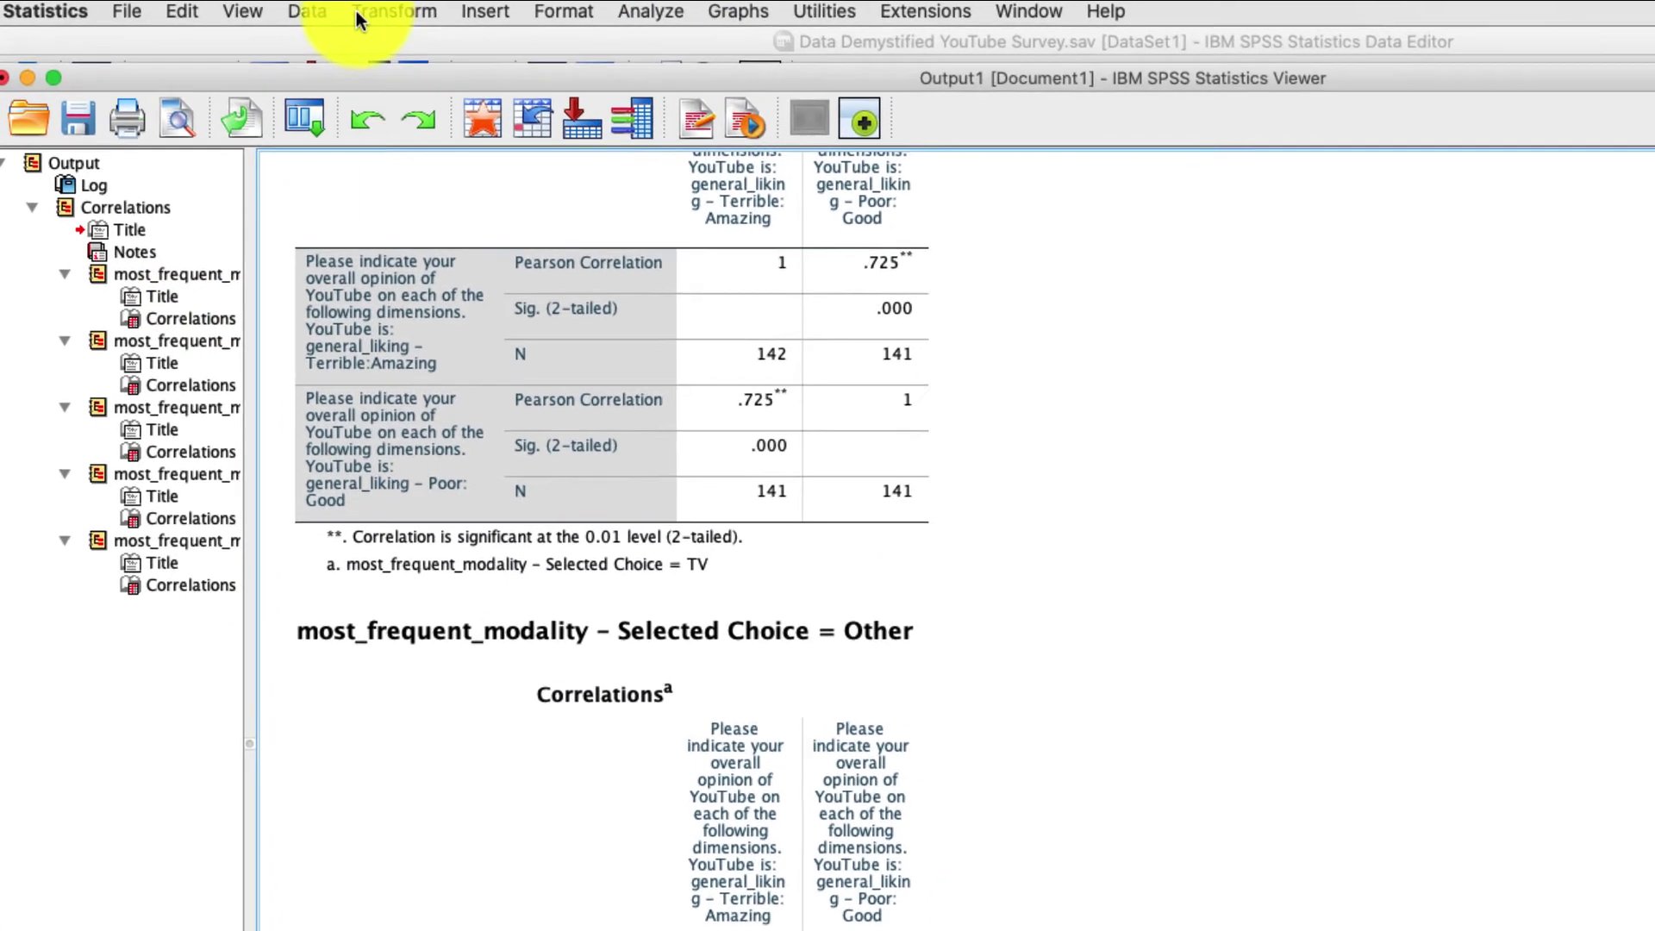
Change the modality_1 split to Compare groups
click(307, 11)
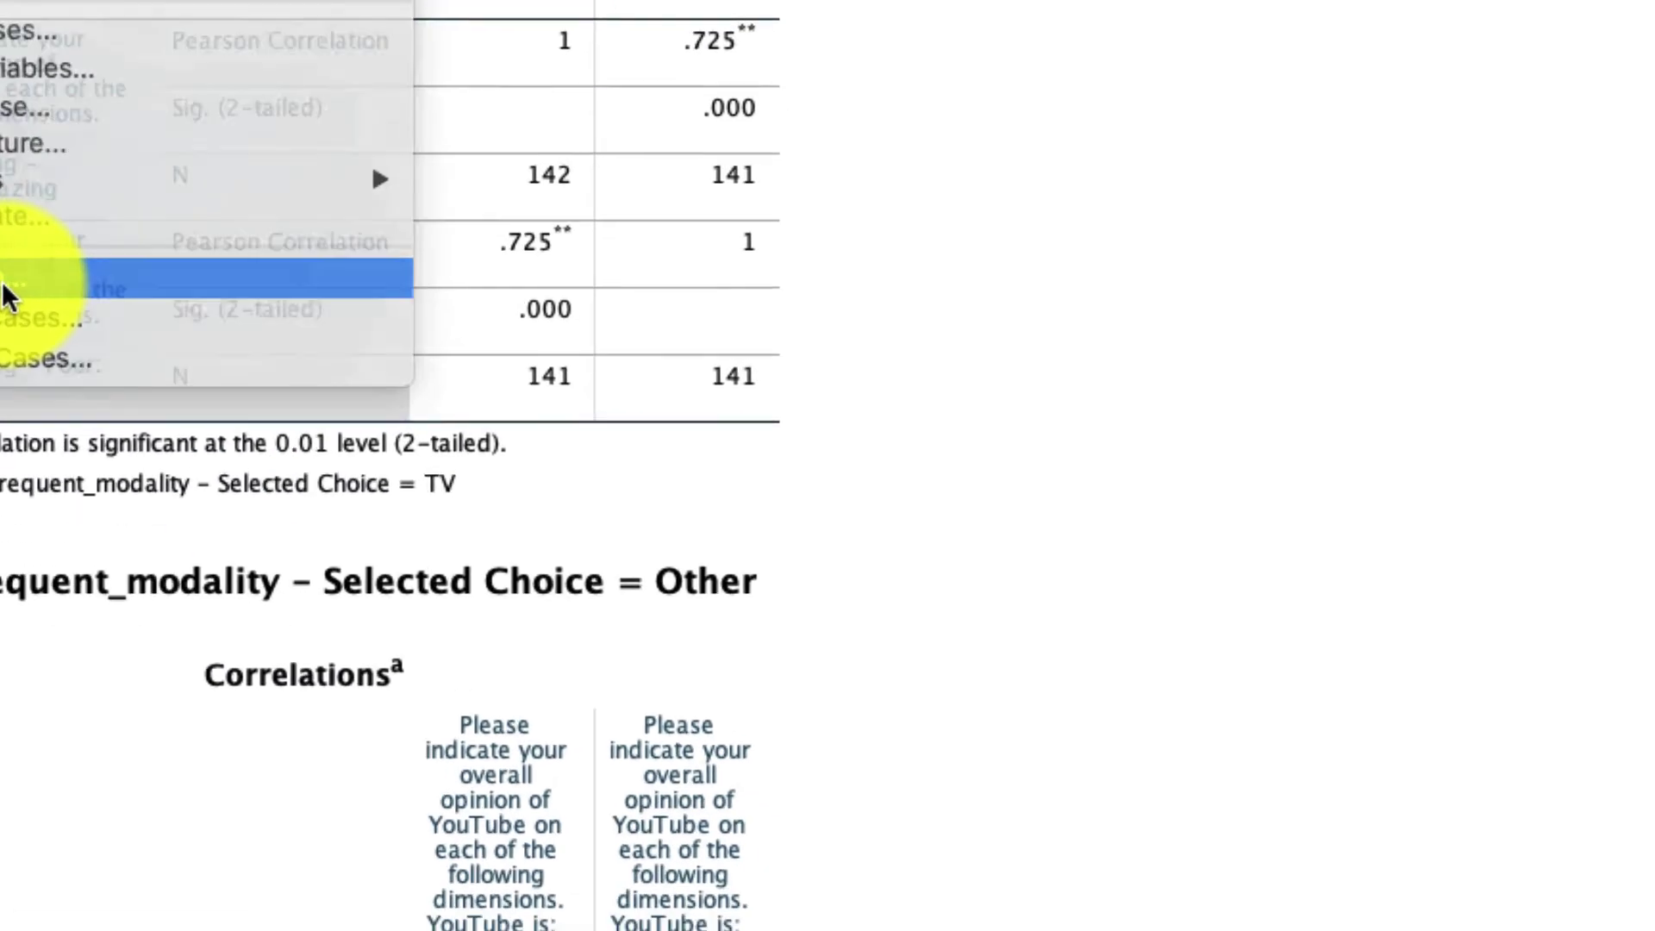
click(251, 512)
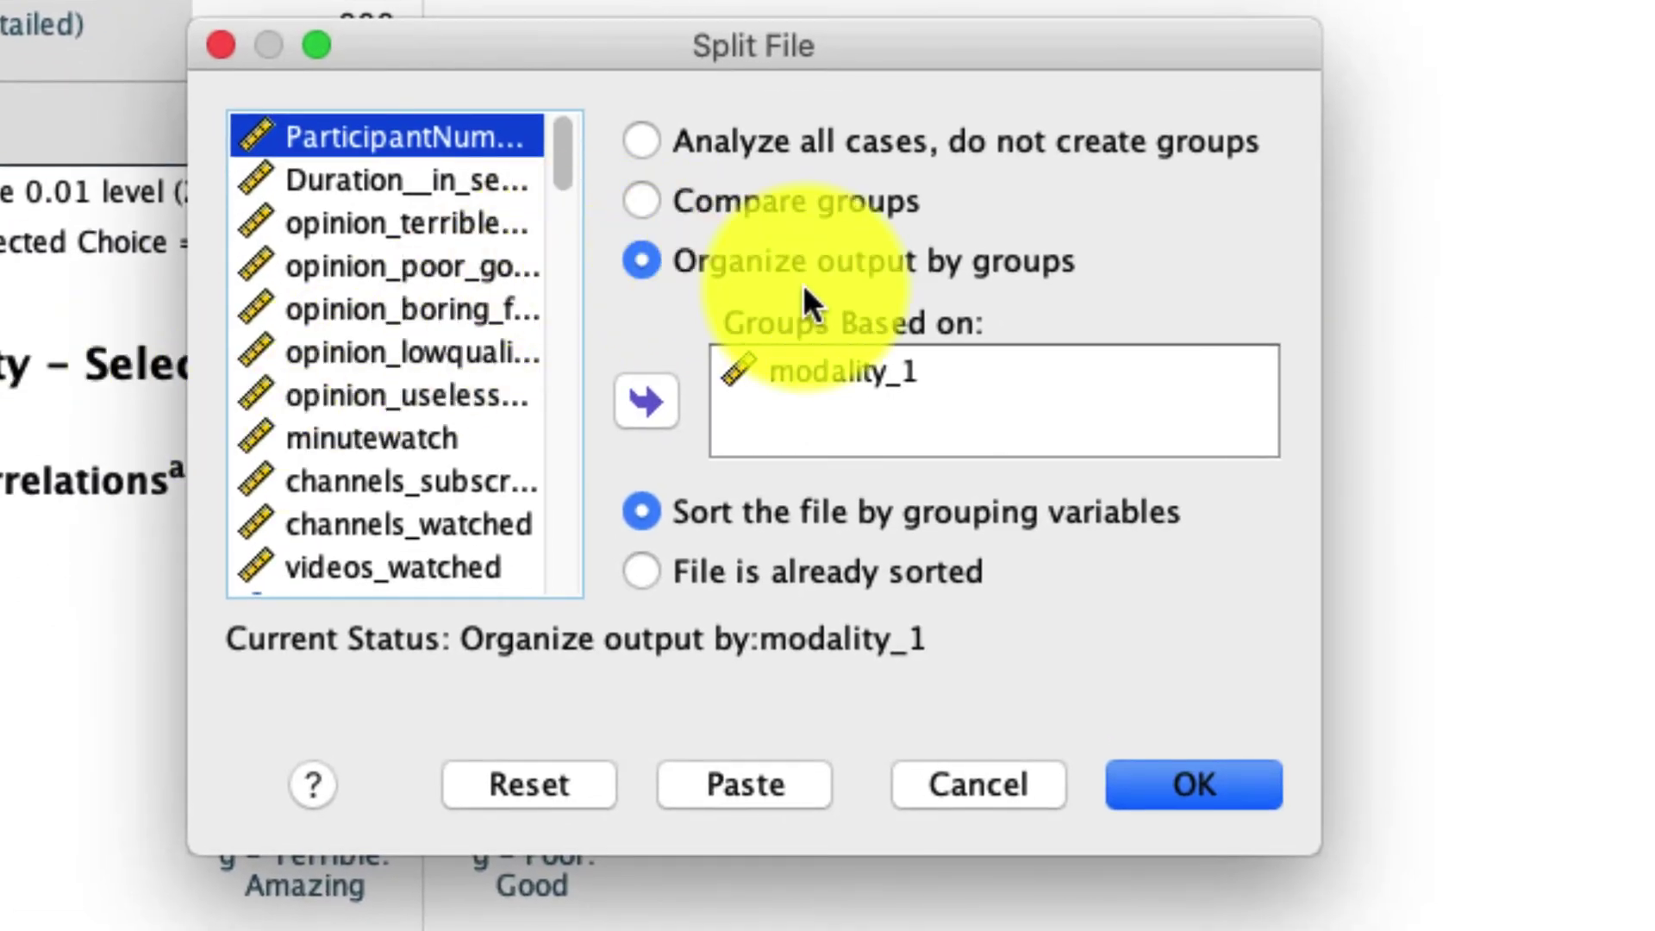
click(733, 203)
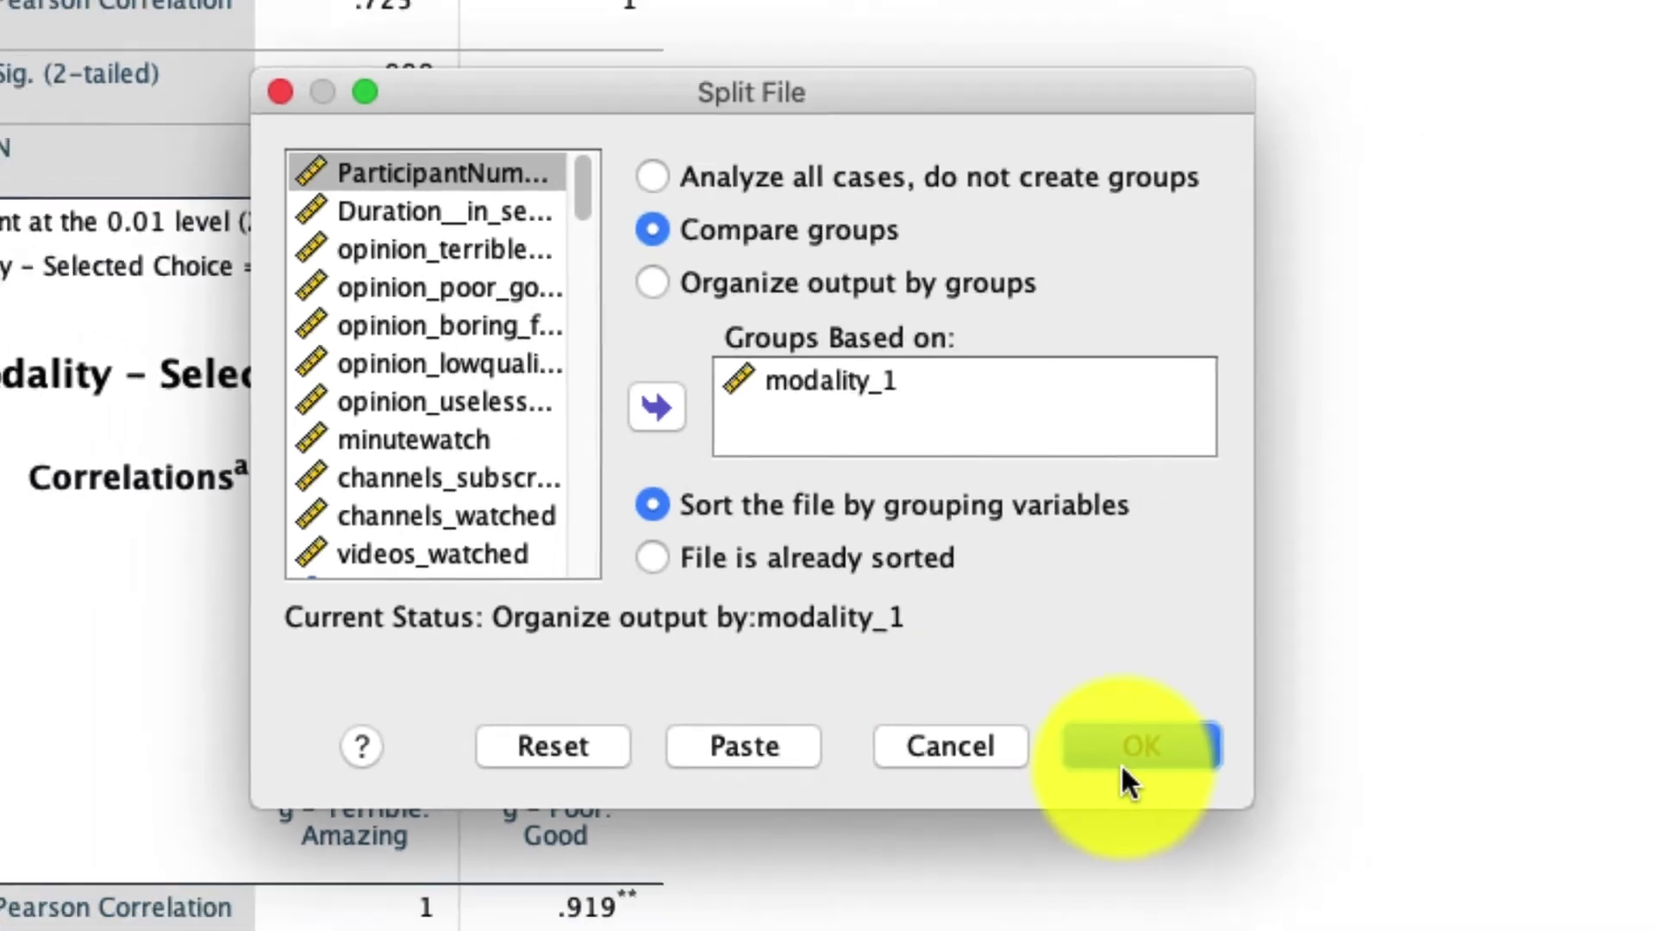
click(1181, 797)
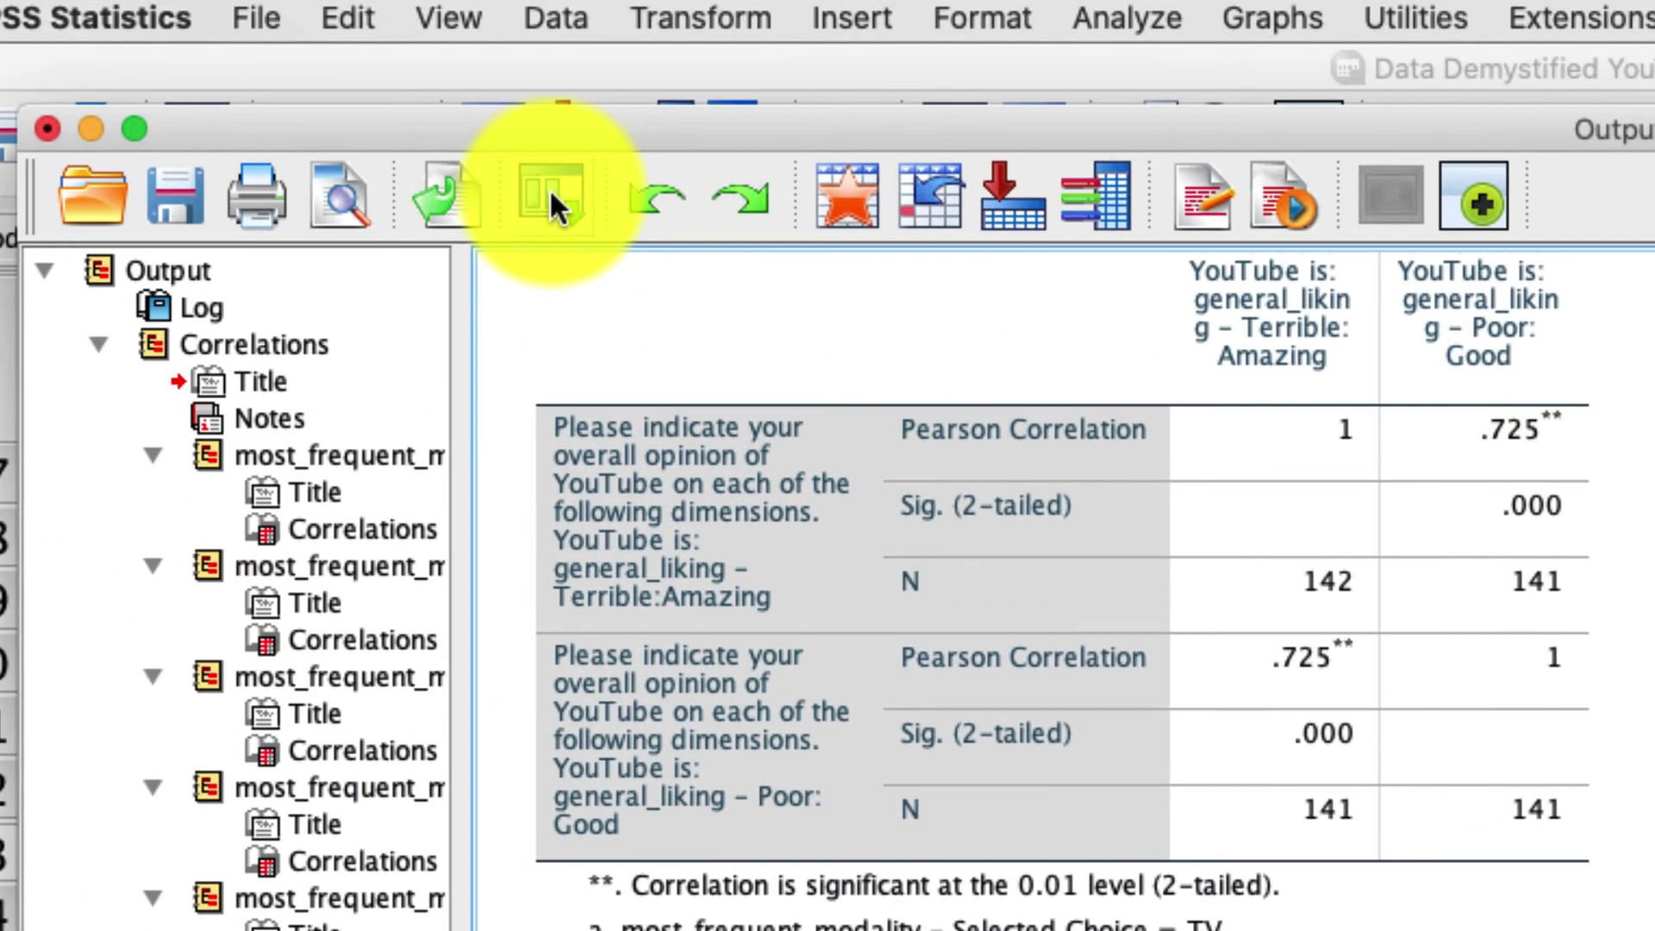
Rerun the recent Bivariate Correlations for one combined table across modality groups
click(309, 92)
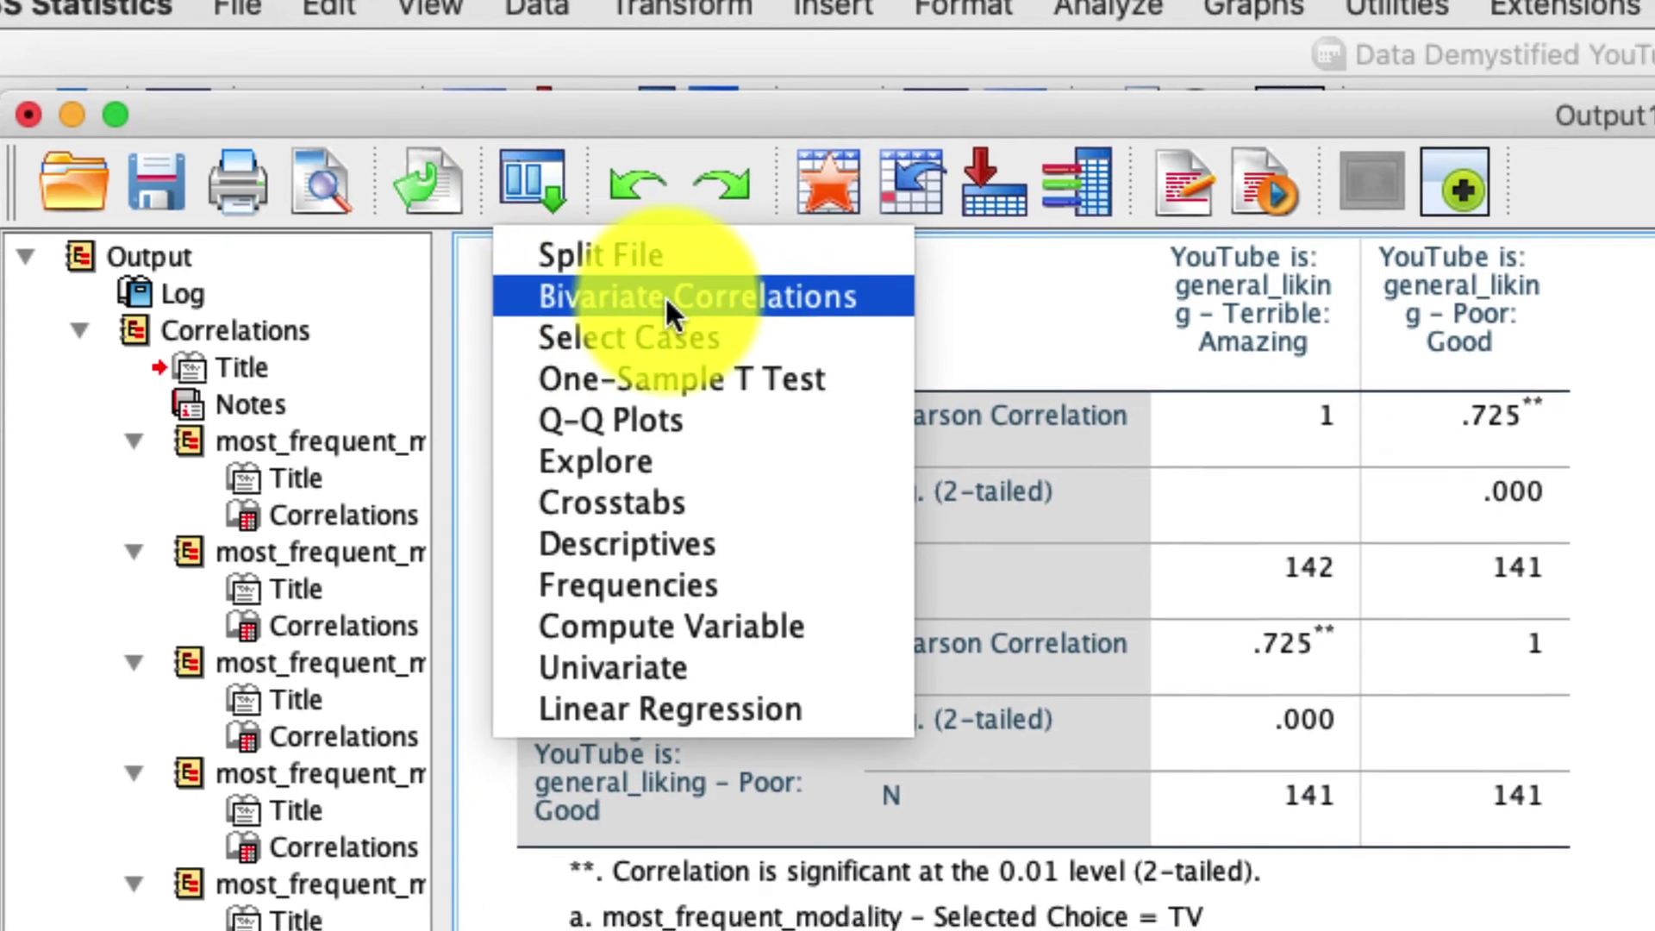
click(634, 319)
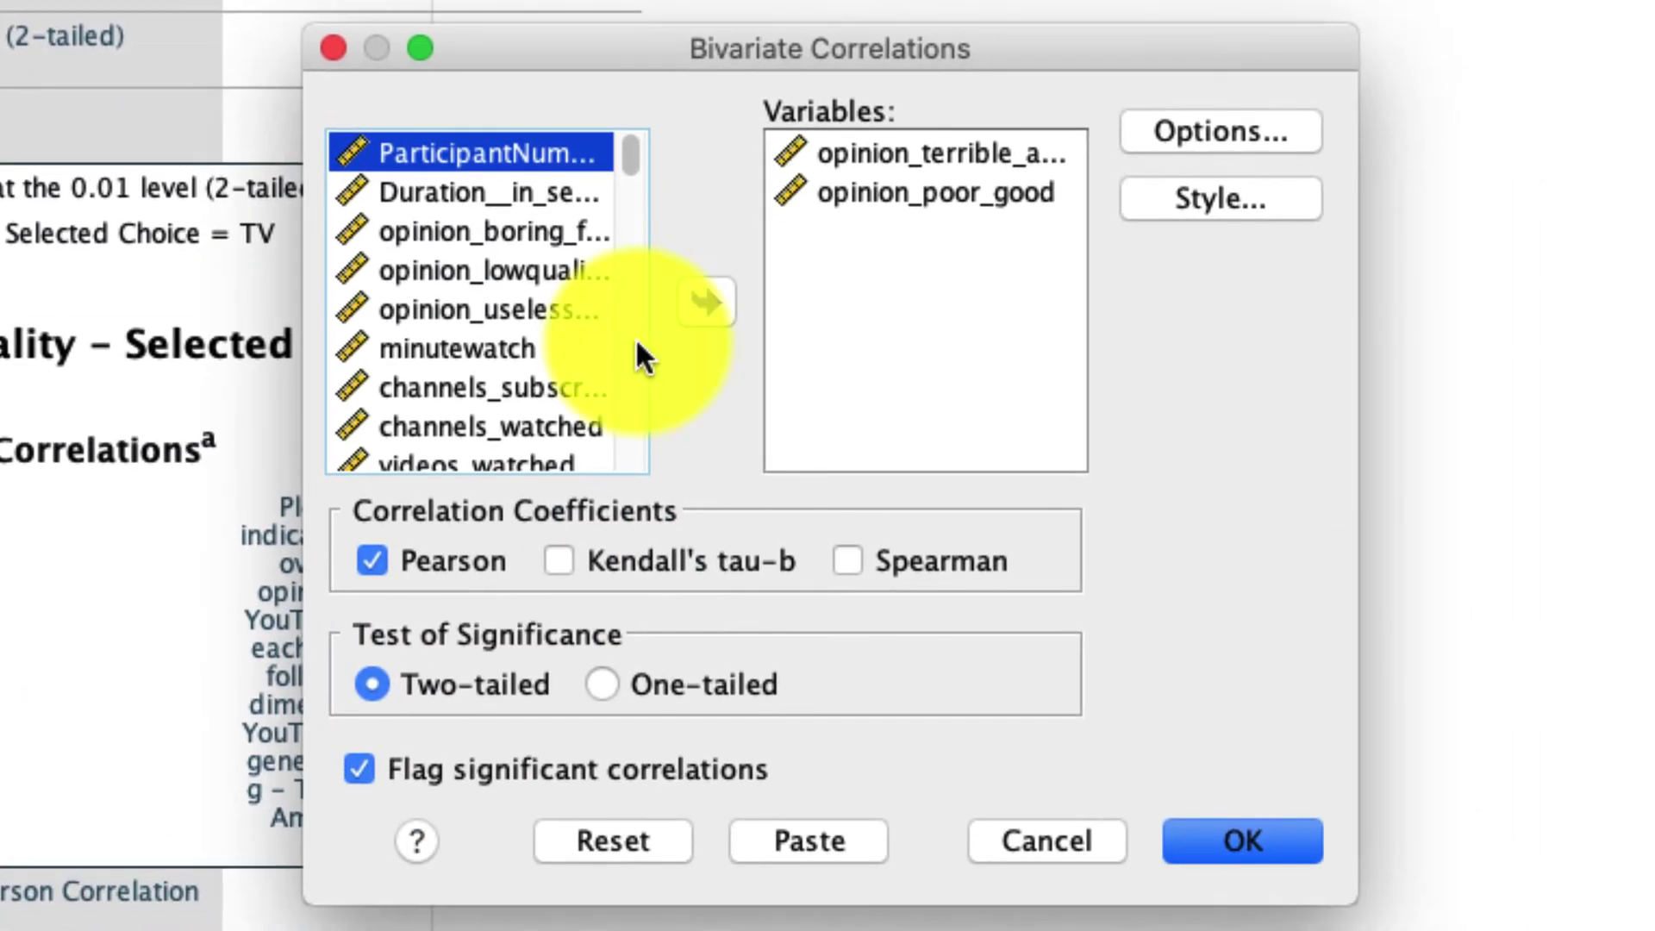
click(1207, 841)
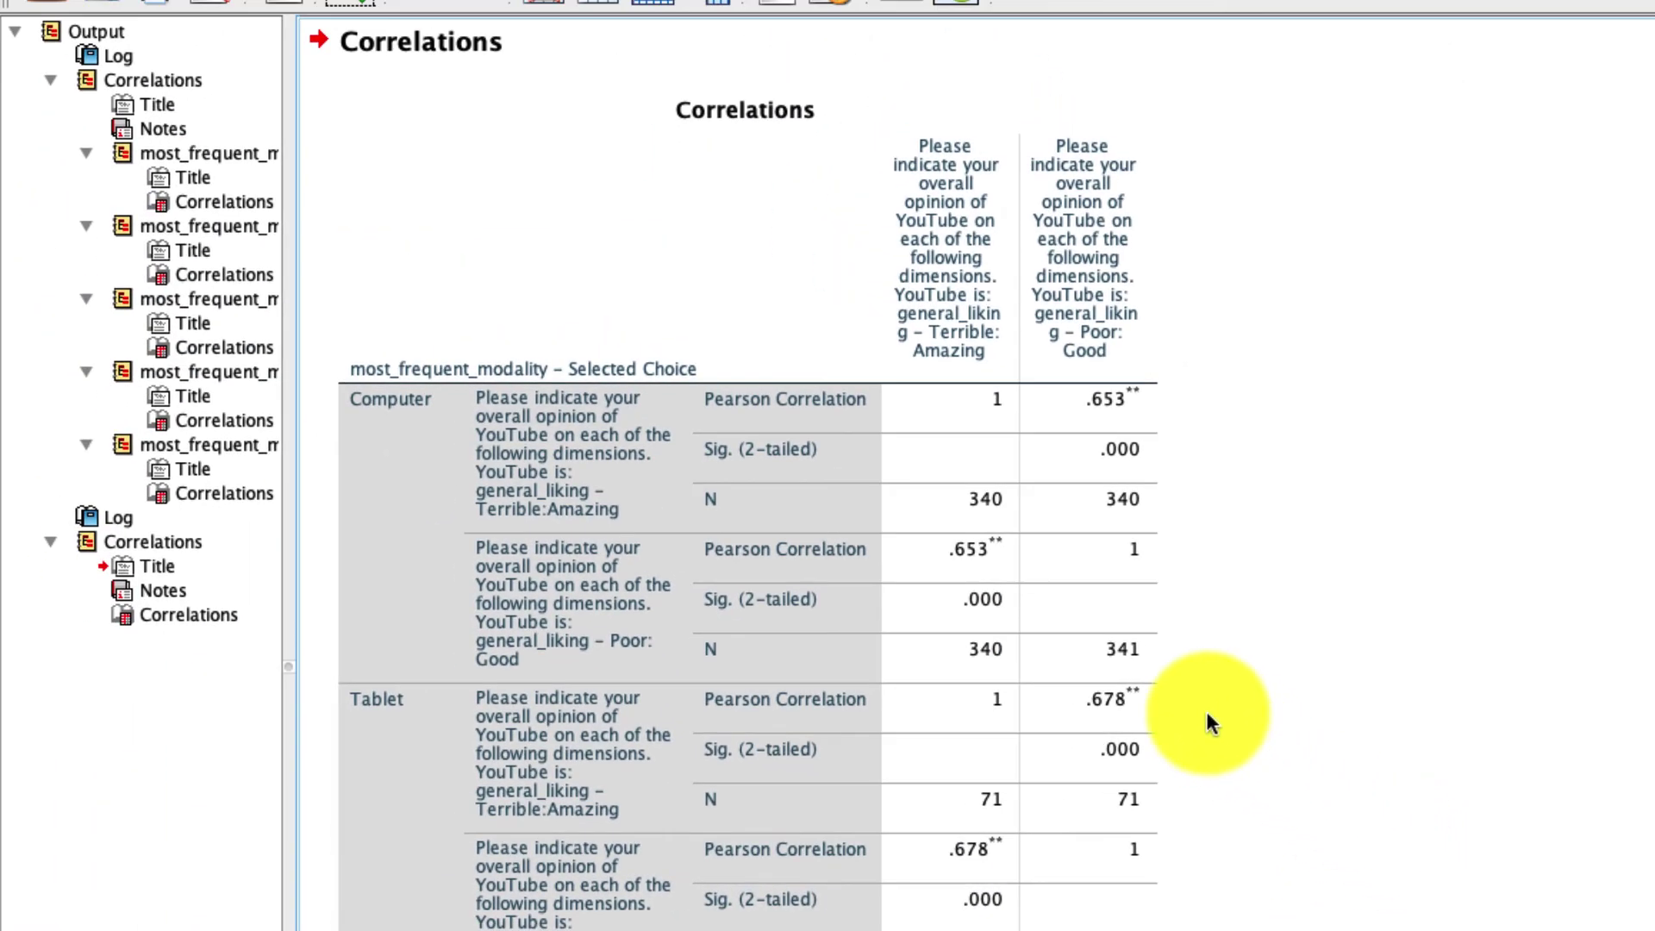
click(857, 563)
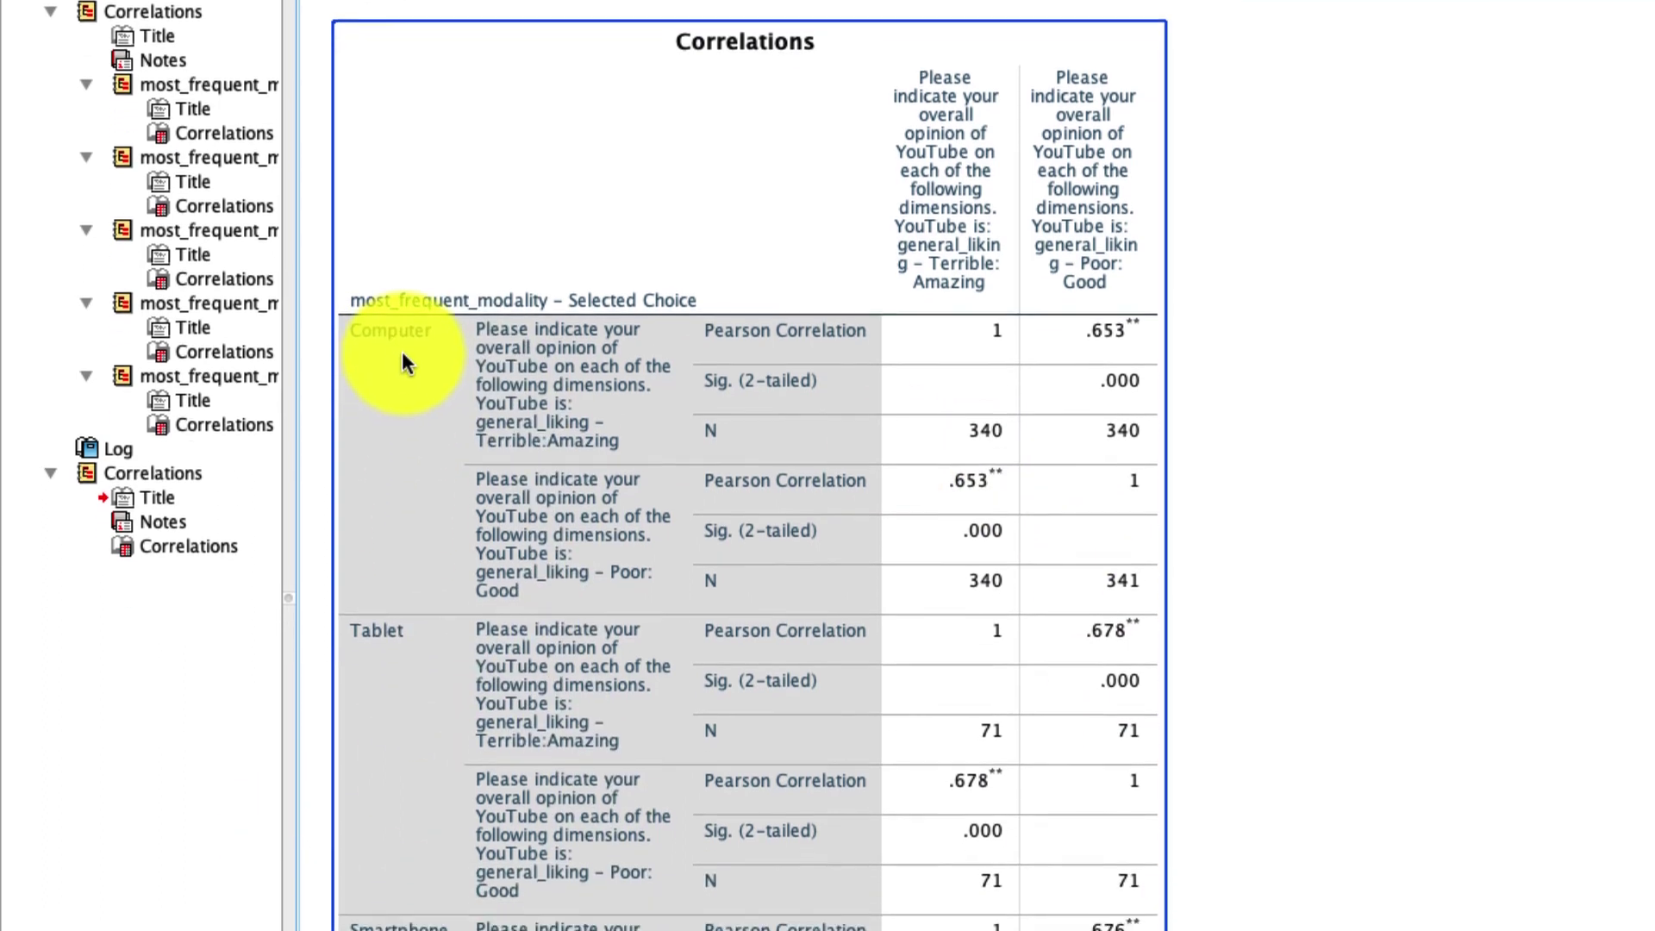
scroll(423, 607, down, 3)
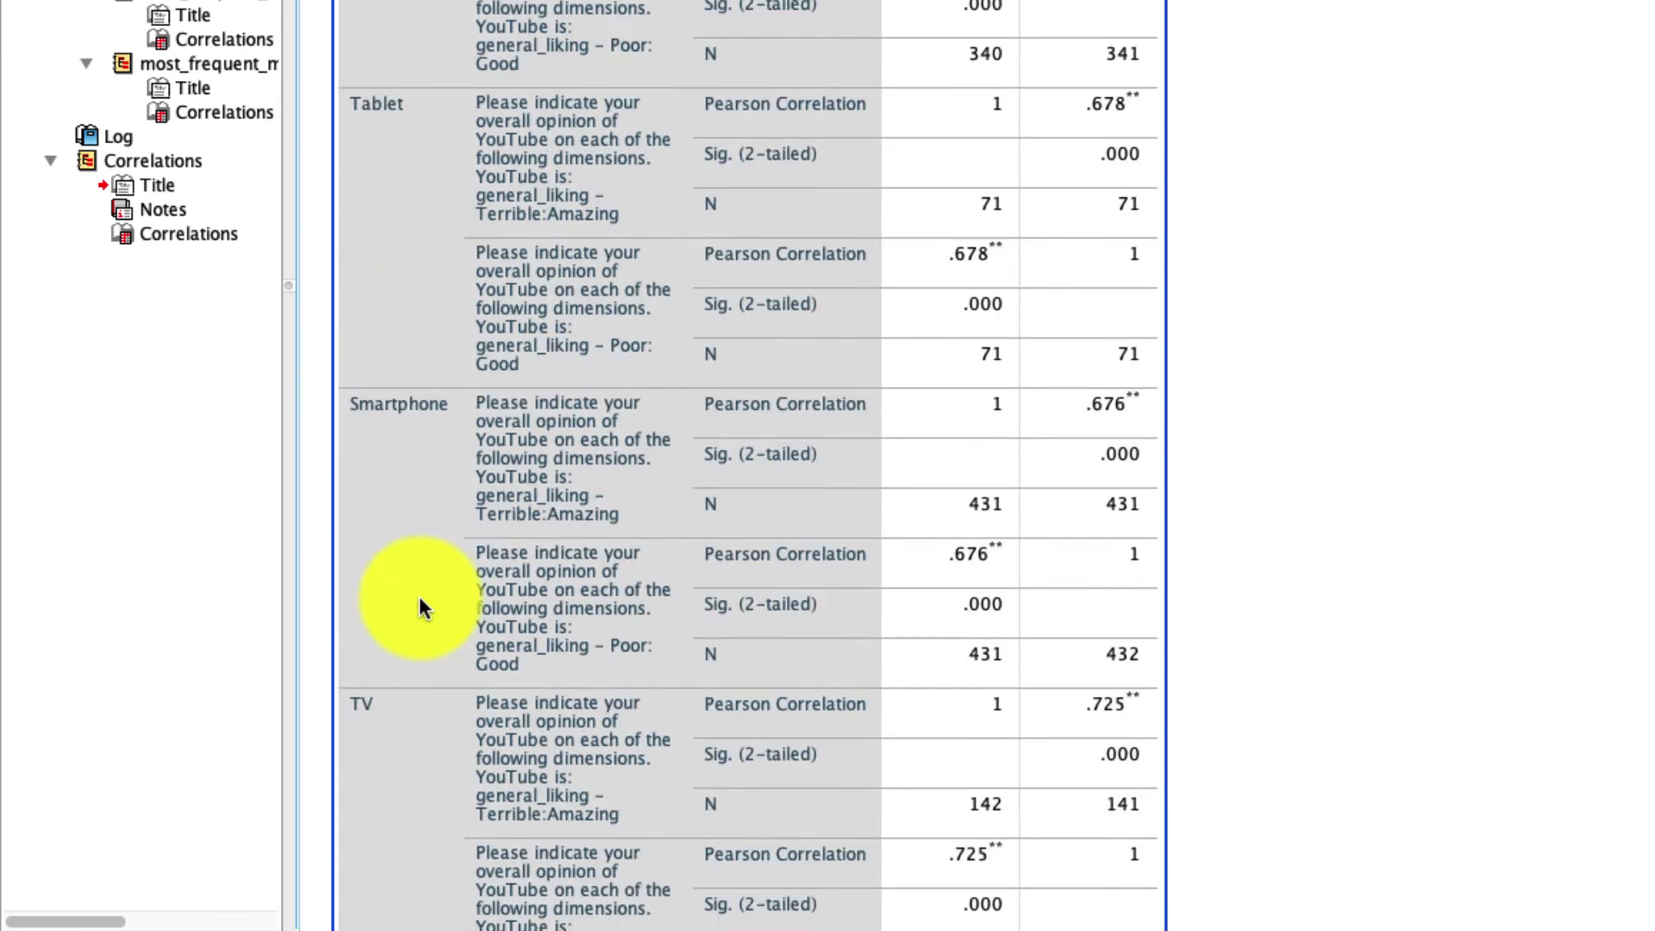
scroll(420, 597, down, 3)
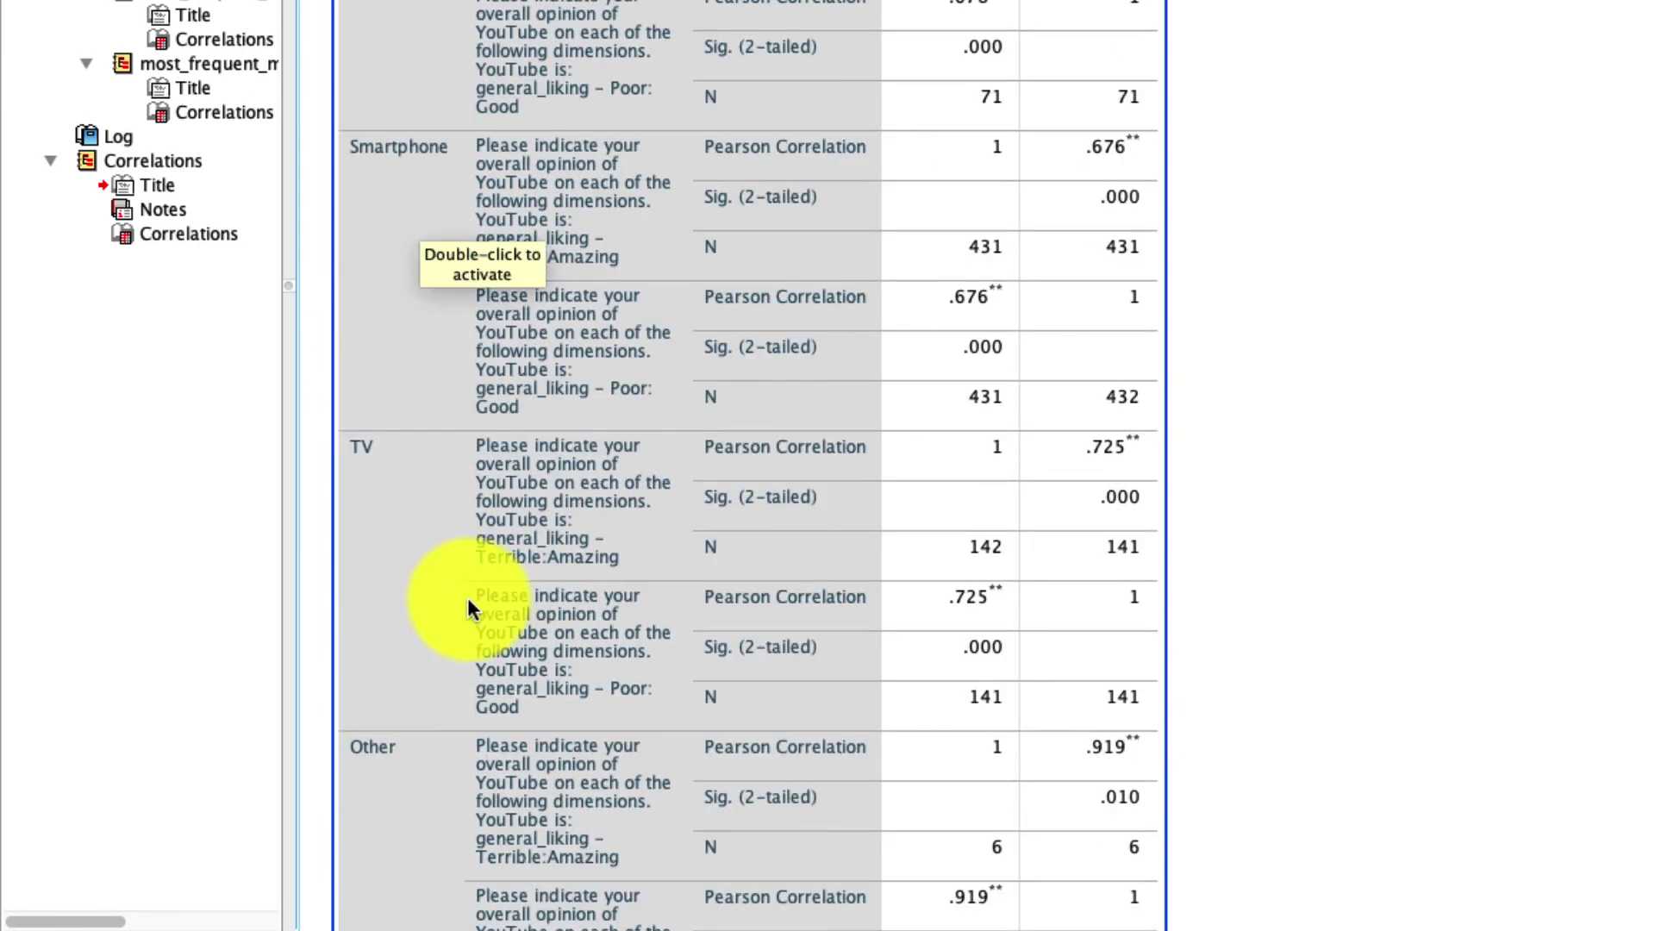